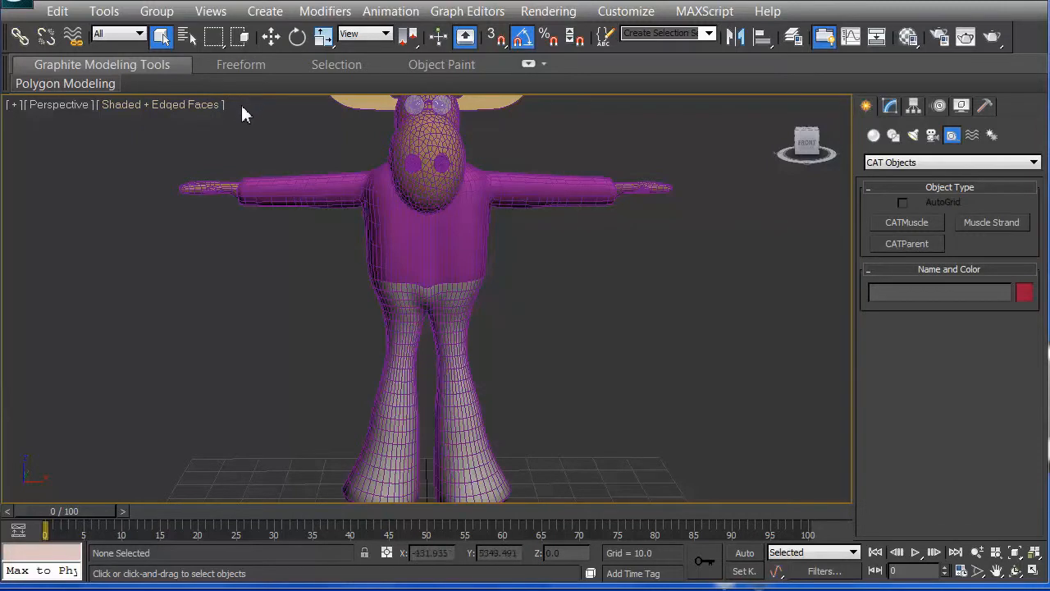
right_click(310, 220)
click(288, 248)
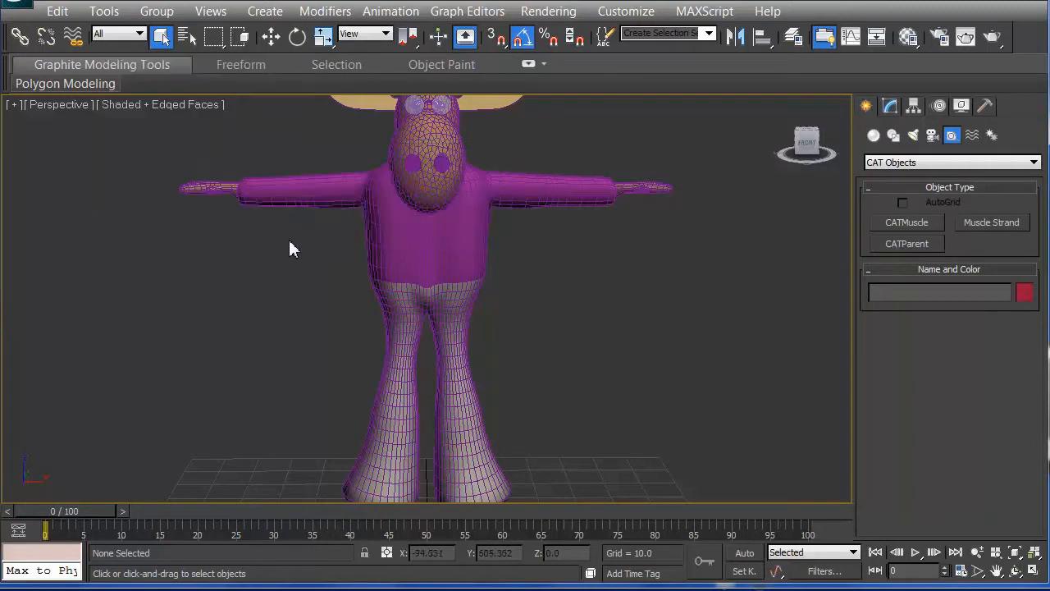
scroll(301, 231, up, 2)
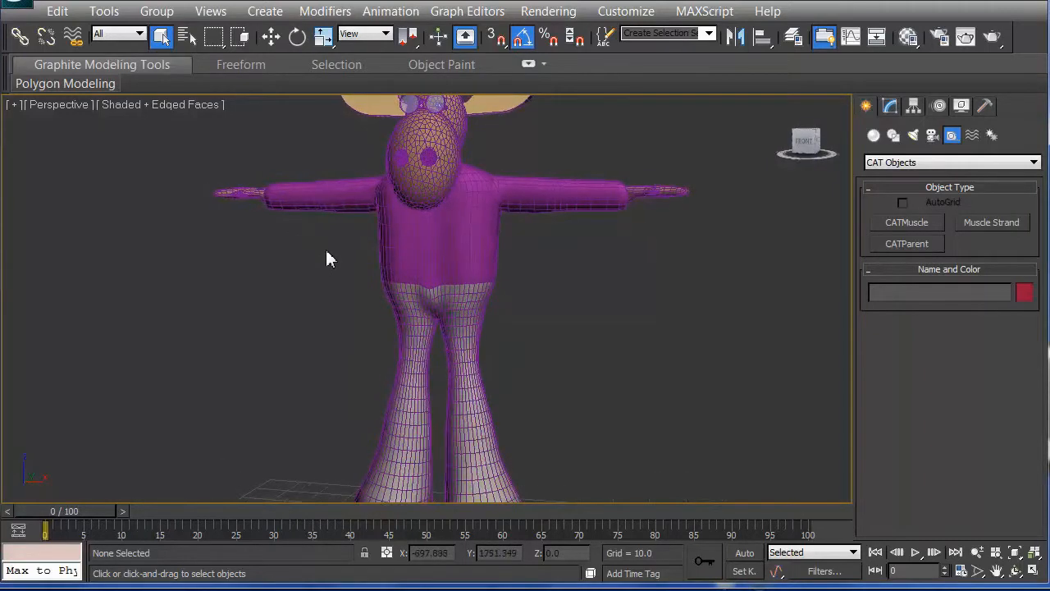
scroll(326, 259, down, 4)
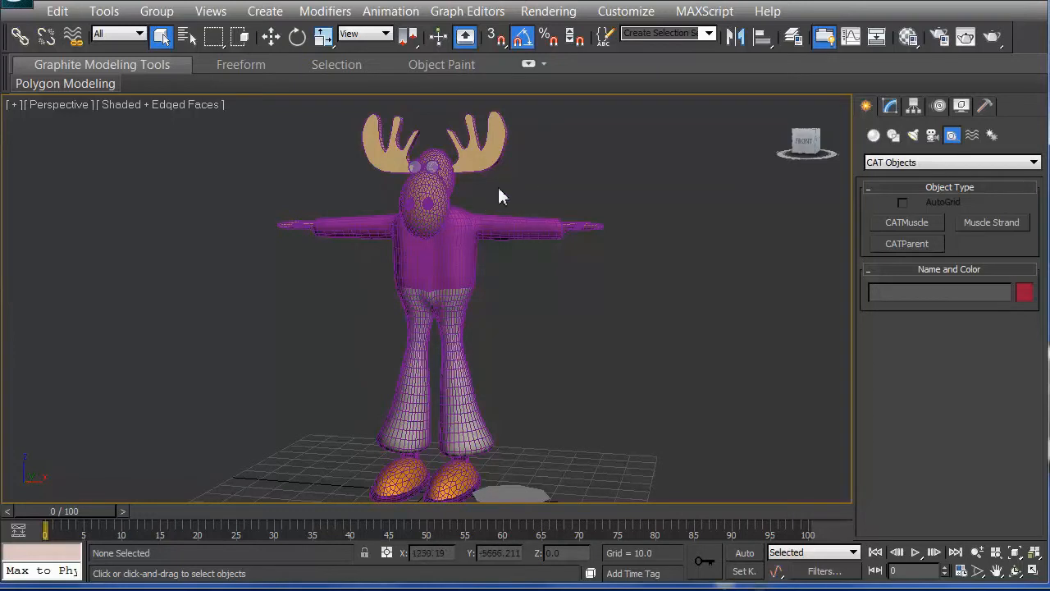
Select the moose skin mesh and freeze it so it cannot be selected while rigging.
drag(300, 439, 289, 464)
right_click(441, 241)
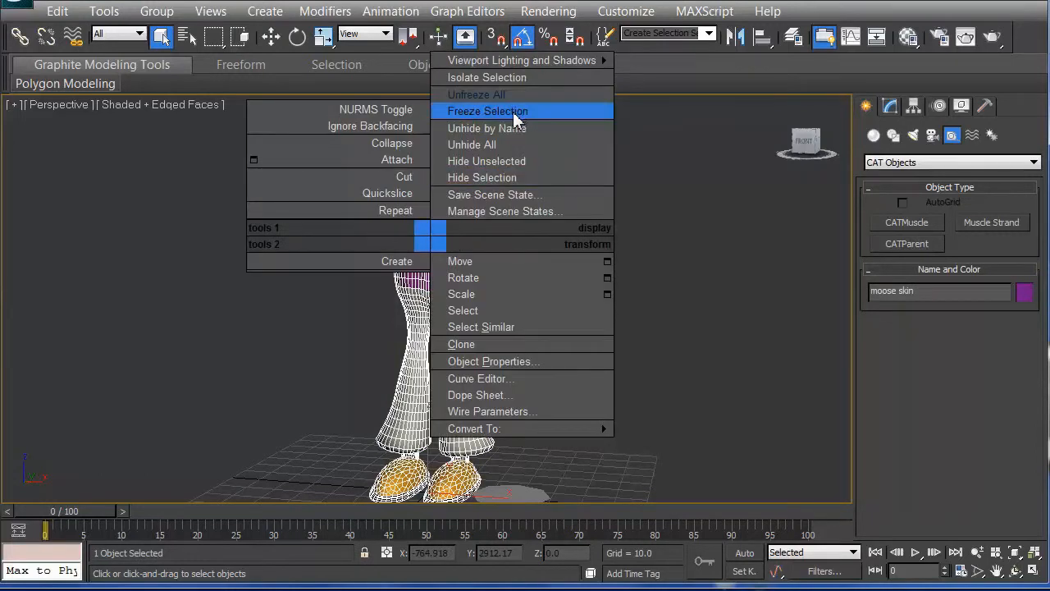
click(291, 320)
click(287, 323)
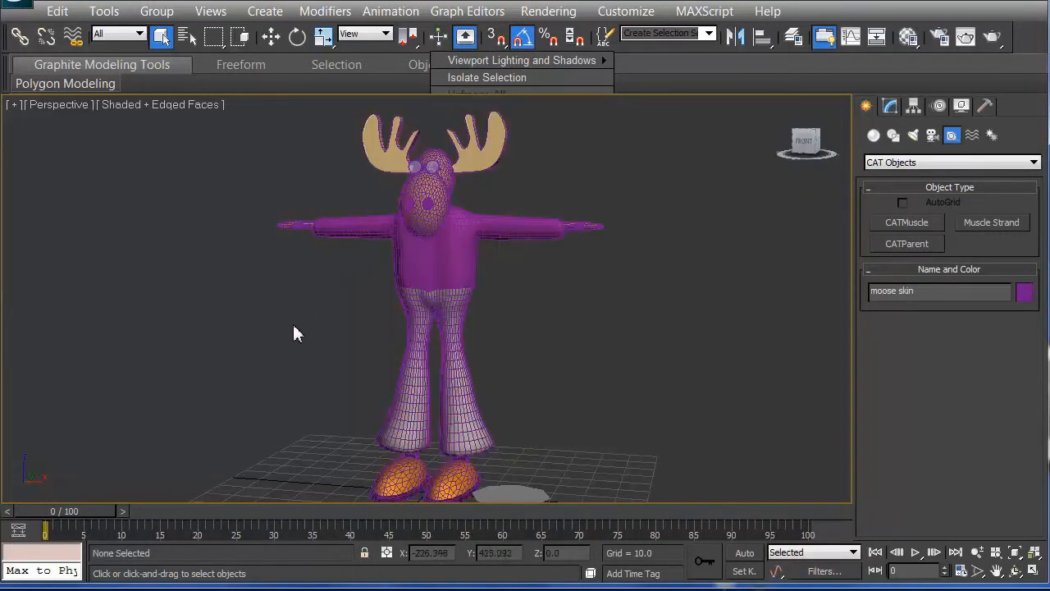
click(461, 253)
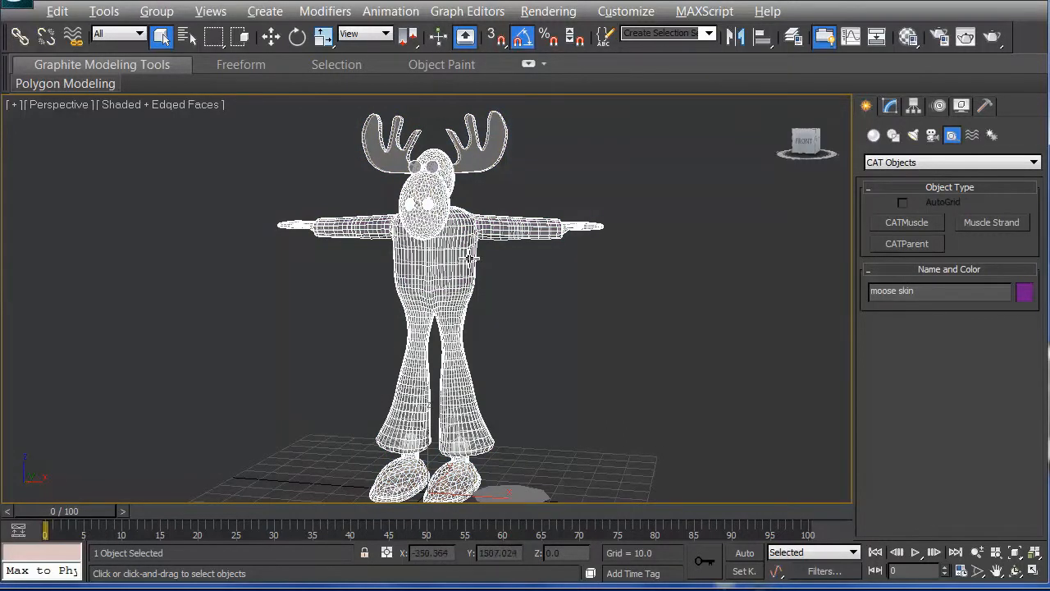
click(533, 208)
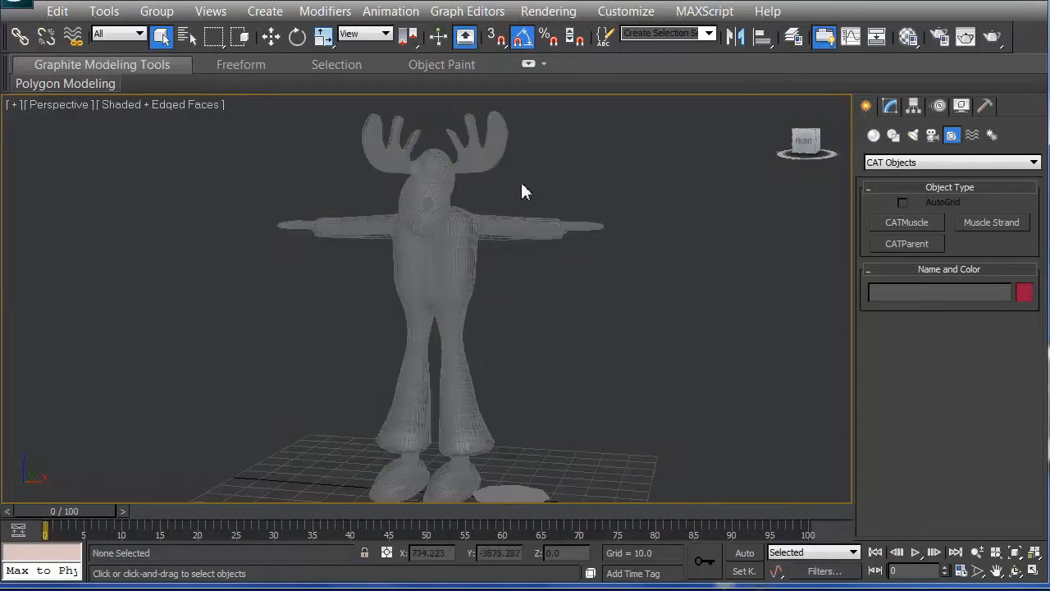
drag(408, 269, 420, 261)
right_click(428, 244)
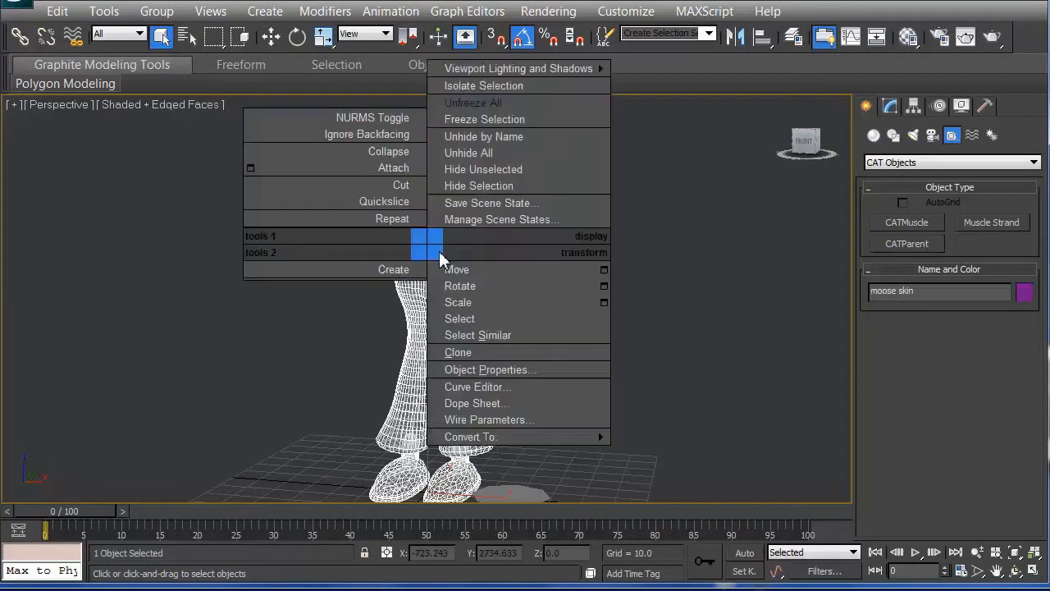
click(500, 125)
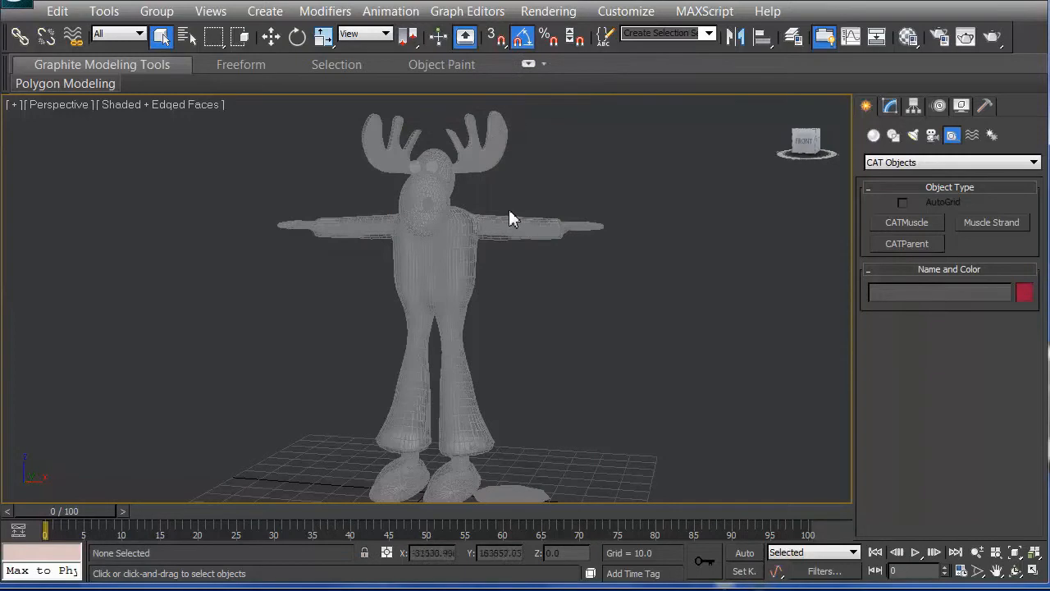
Choose the CATParent helper from the CAT Objects category and switch to the four-viewport layout.
alt+middle_drag(507, 159, 461, 224)
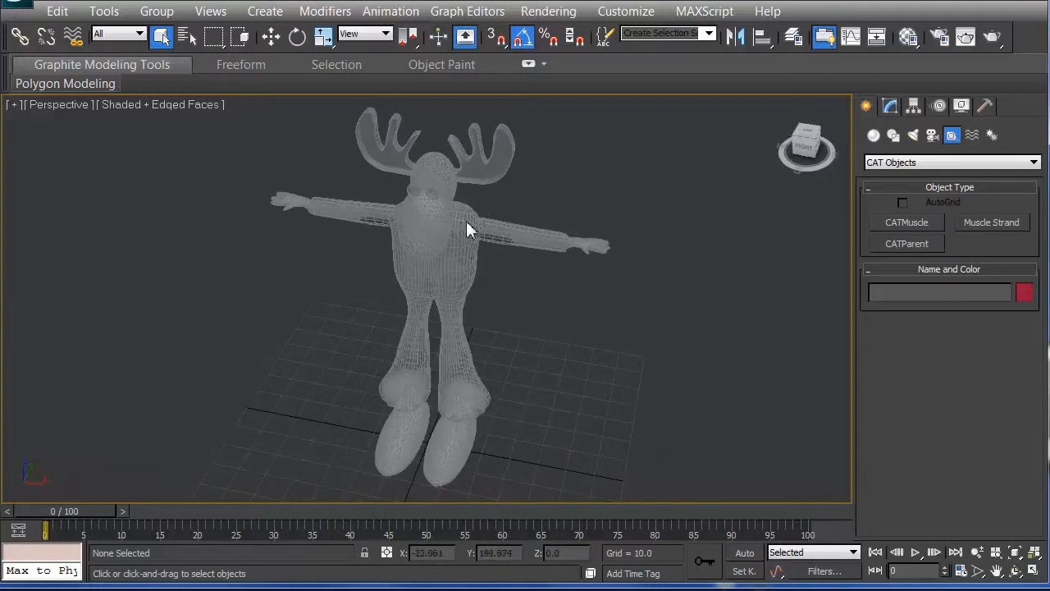
alt+middle_drag(499, 193, 525, 164)
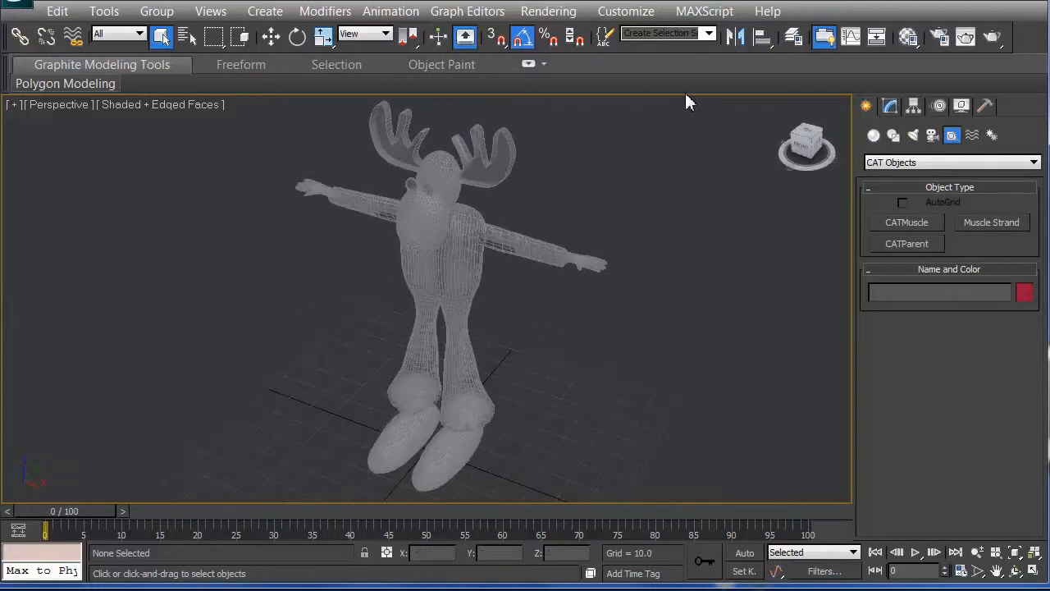
click(902, 165)
click(867, 100)
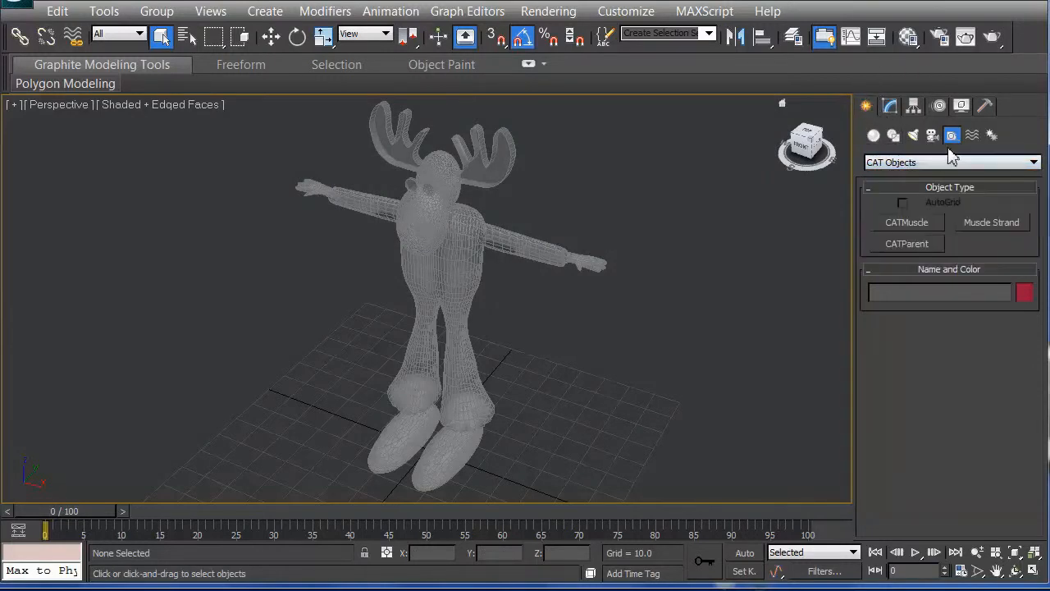
click(897, 162)
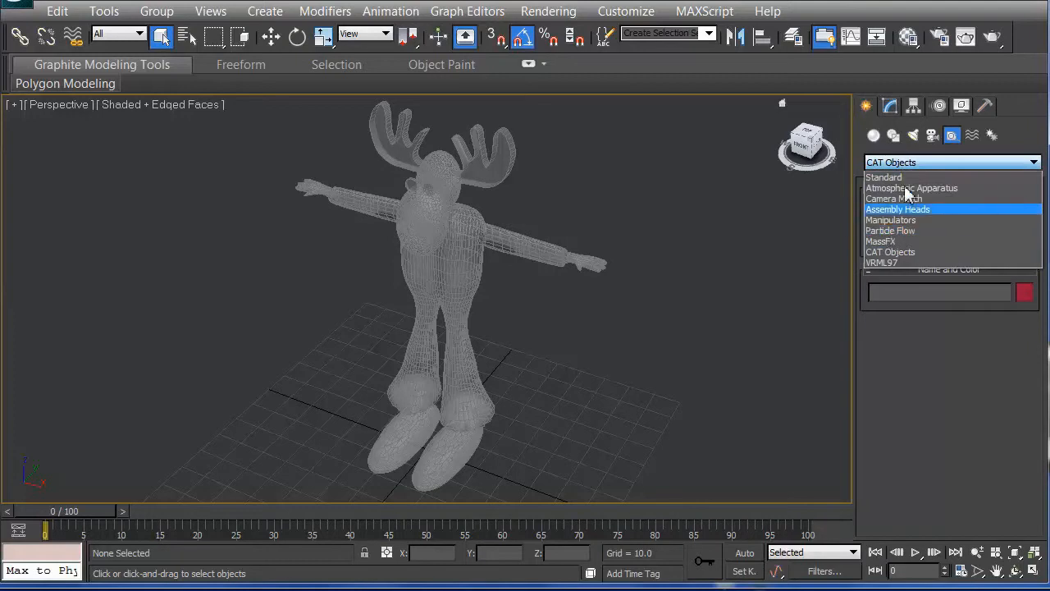
click(1022, 137)
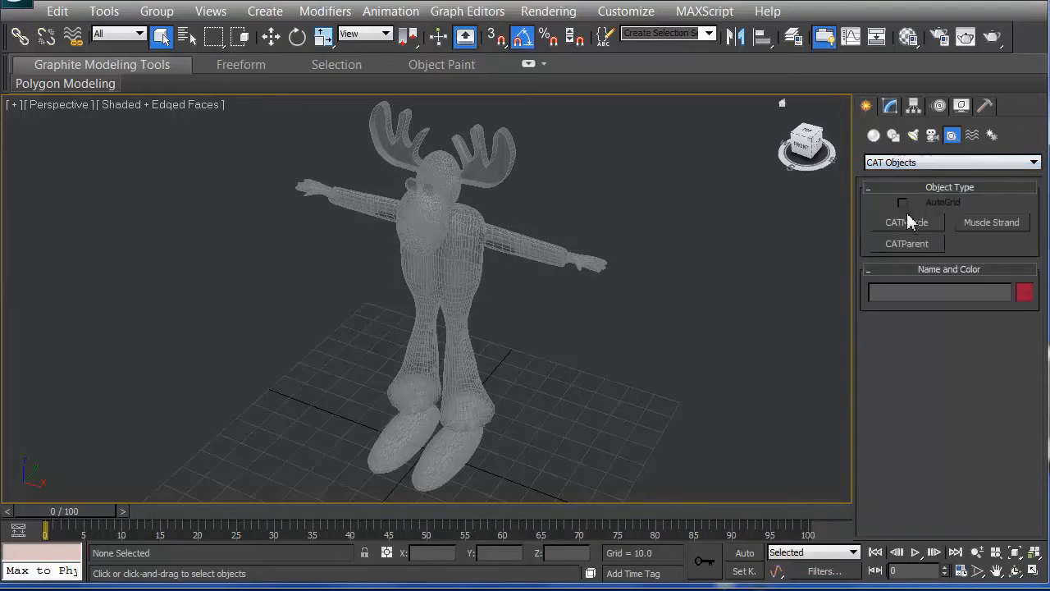
click(902, 244)
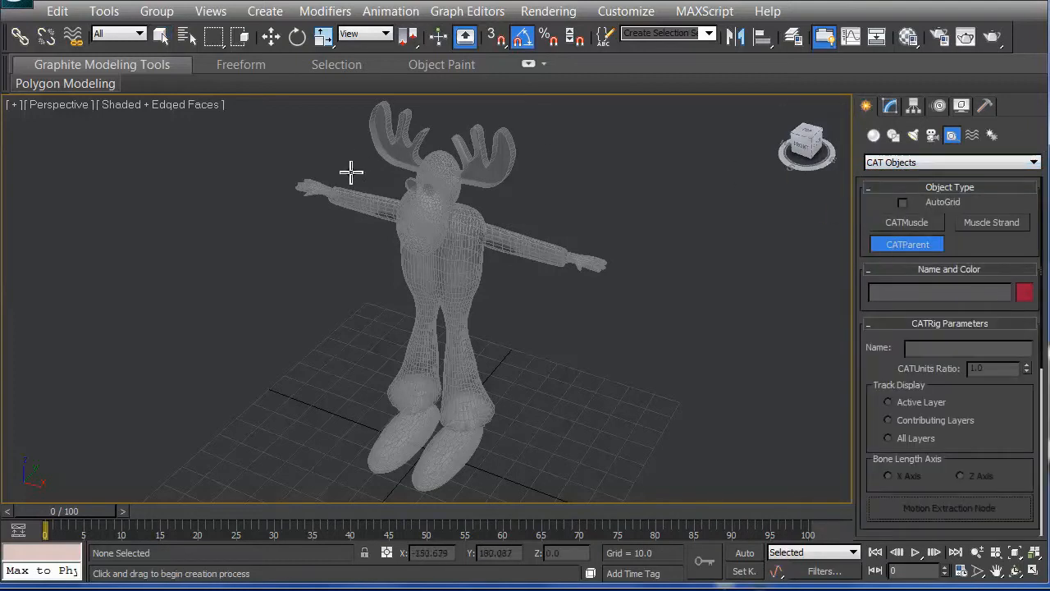
key(alt+w)
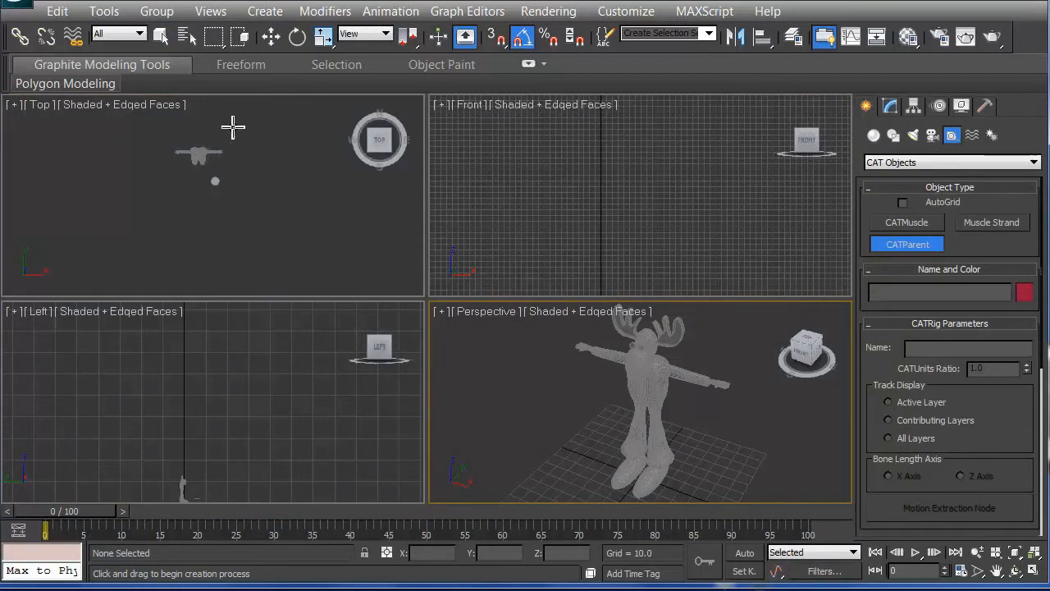
Create a CATParent in the Top view, centred on the moose, with a CATUnits Ratio of about 0.643.
drag(245, 118, 244, 156)
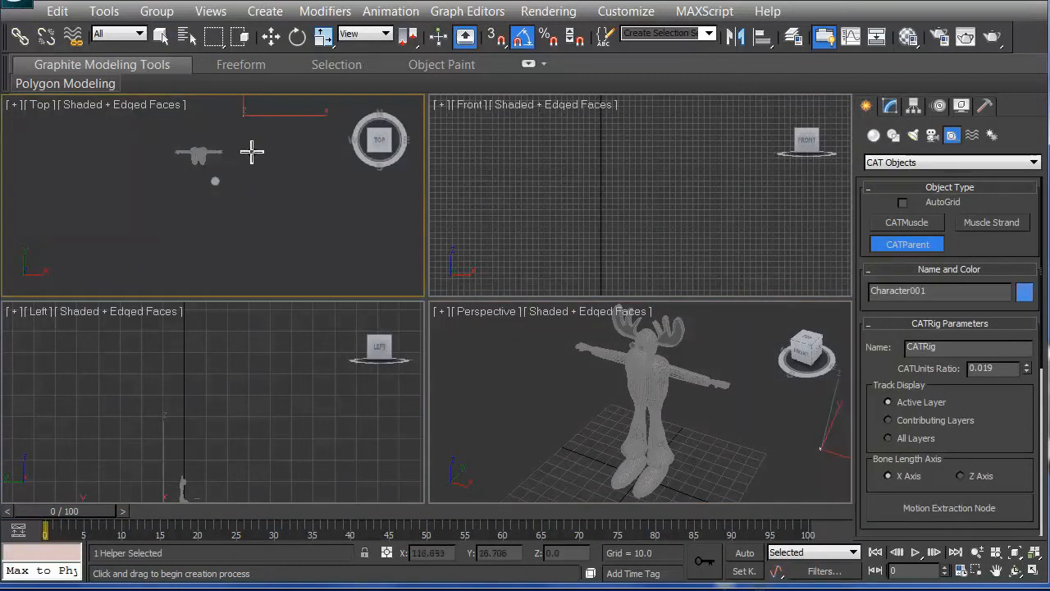
key(ctrl+z)
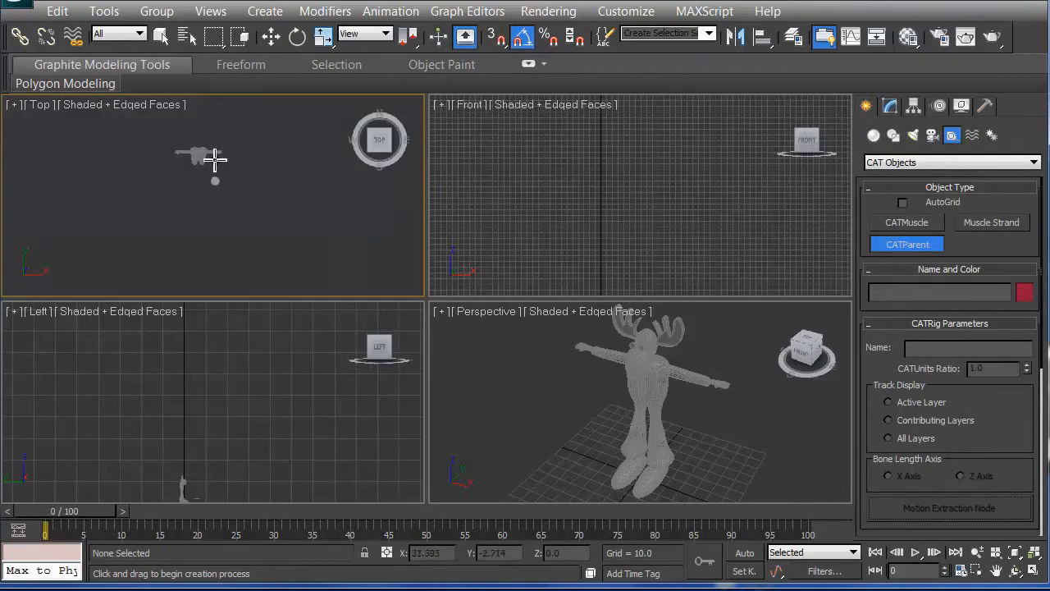
scroll(213, 164, up, 5)
middle_drag(206, 148, 251, 251)
scroll(271, 188, up, 3)
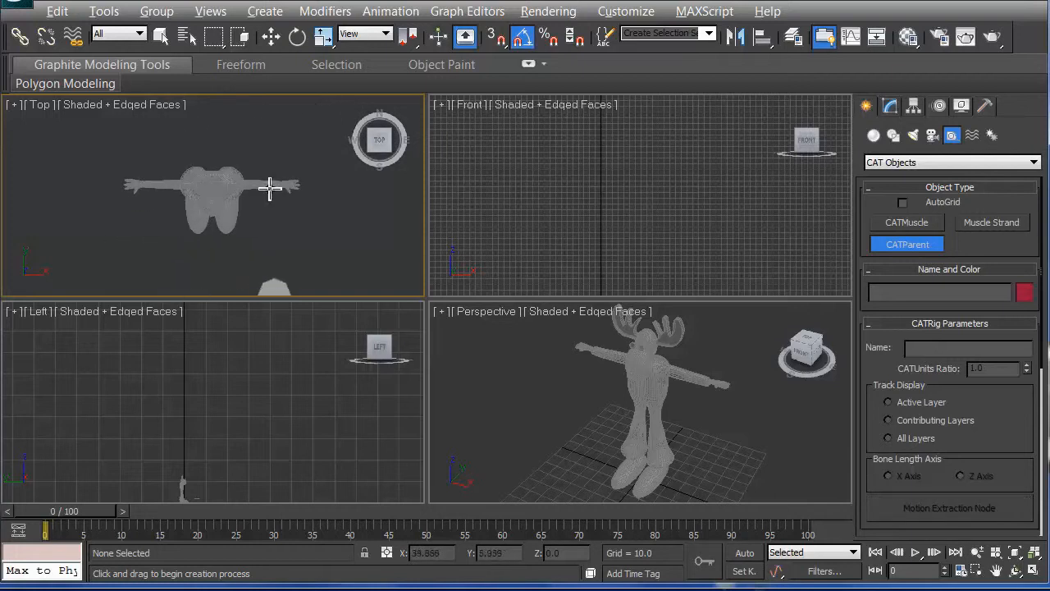
key(alt+w)
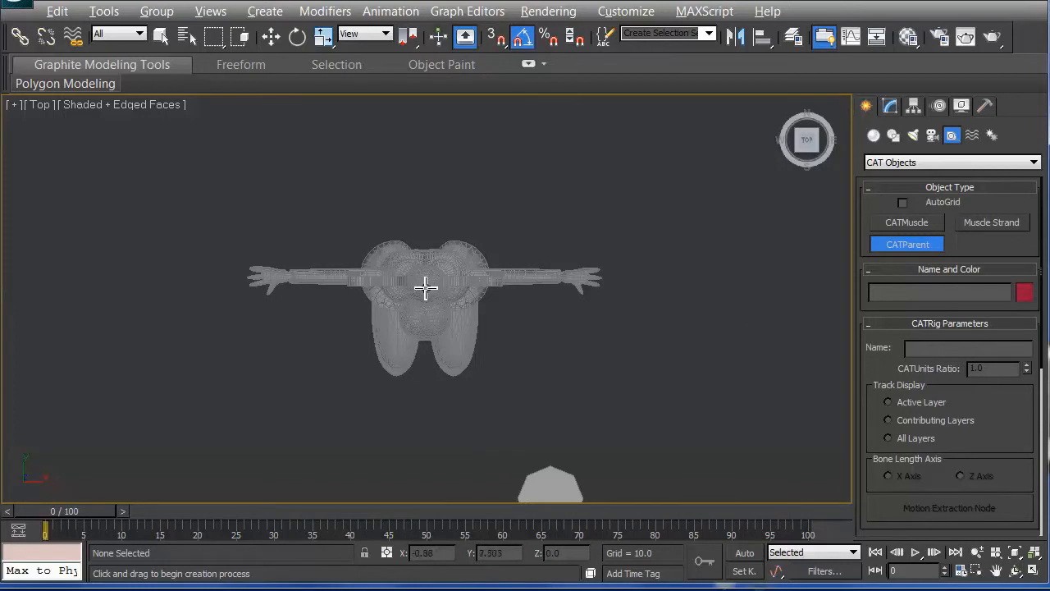
drag(427, 287, 647, 152)
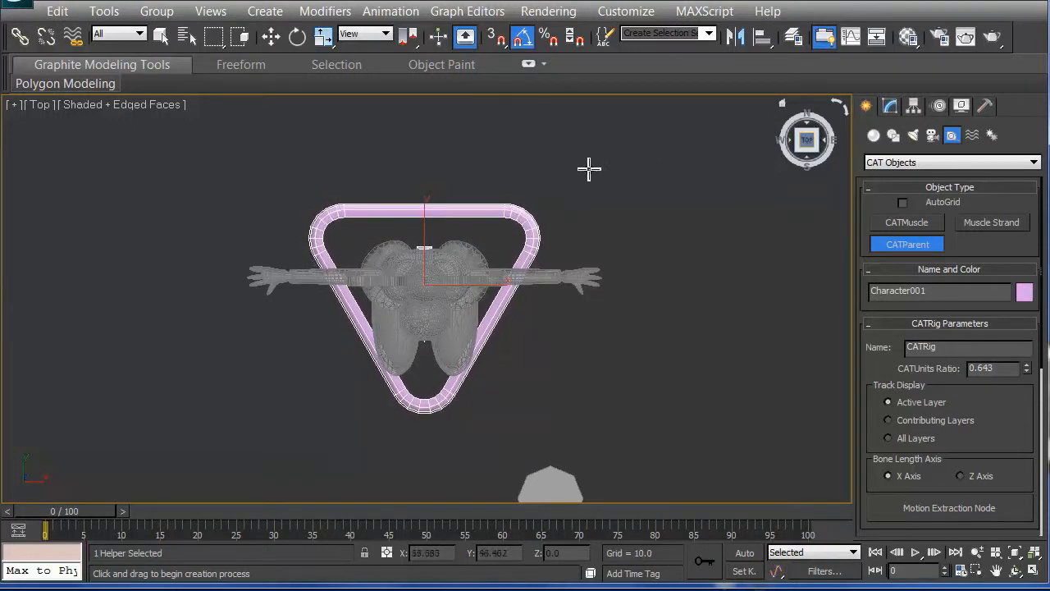
Move the CATParent along Y to about 0.325 so that it surrounds the moose's feet in the Top view.
key(w)
drag(425, 216, 420, 237)
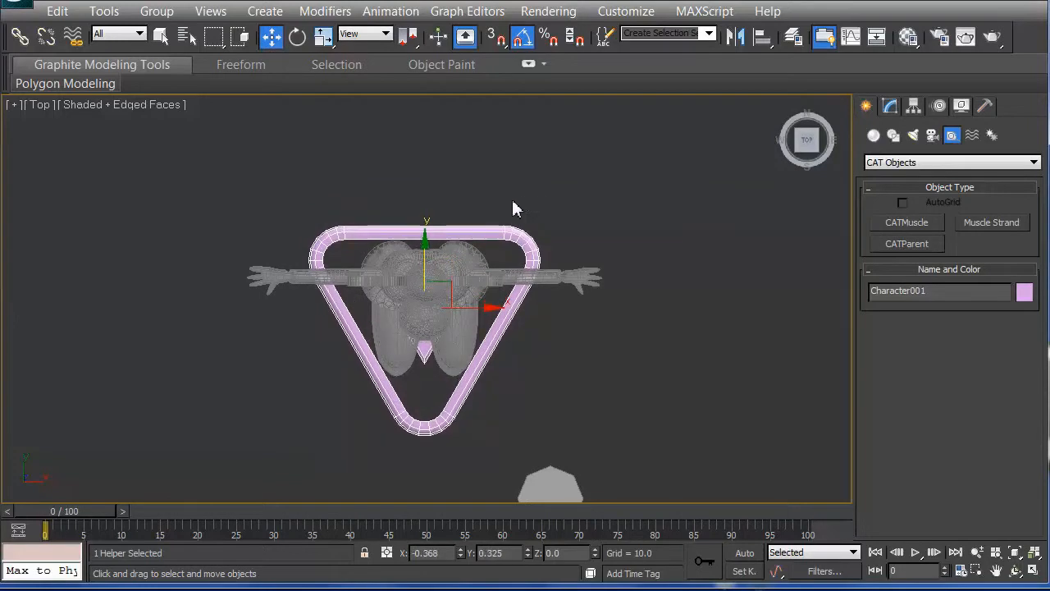
key(alt+w)
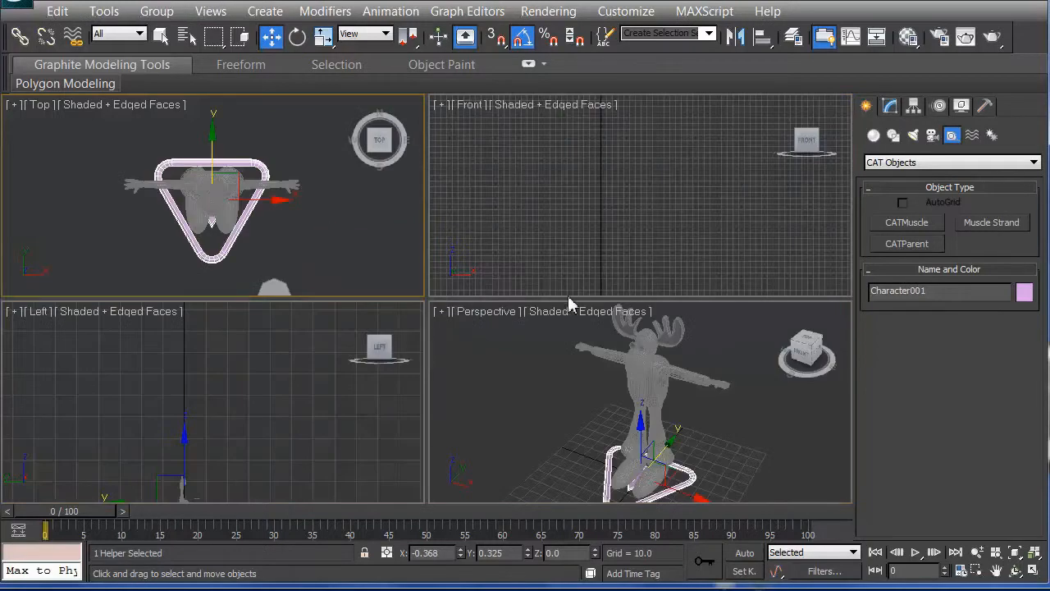
Create a pelvis hub from the CATParent's rig settings.
click(891, 107)
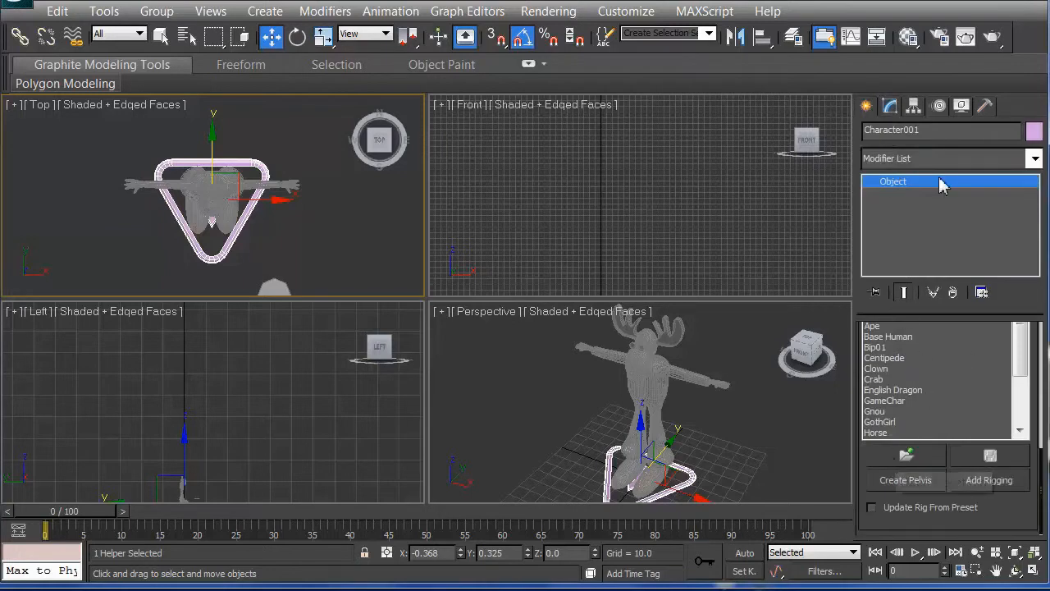
click(894, 486)
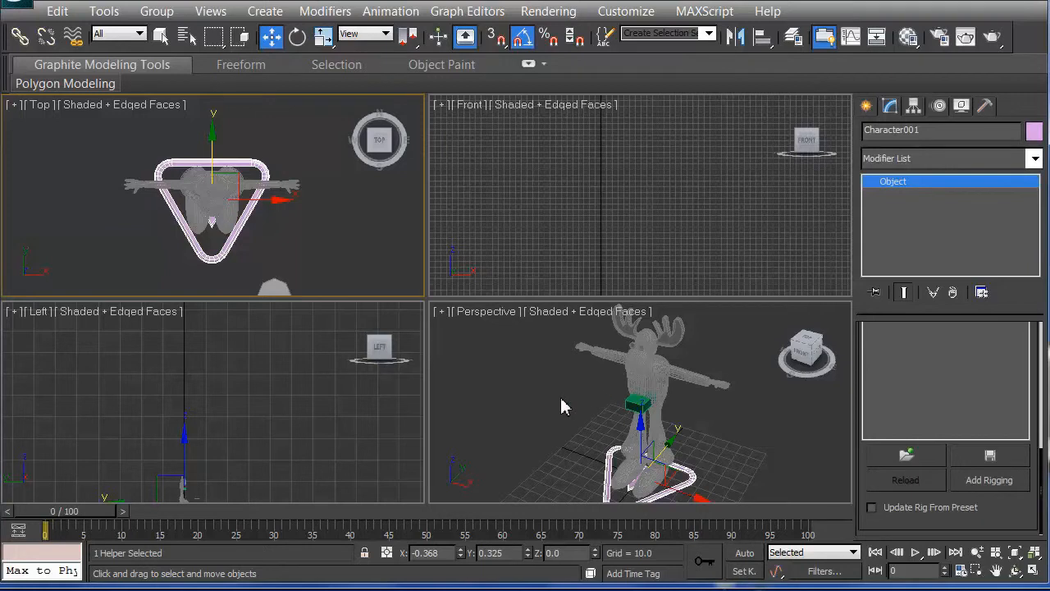
key(alt+w)
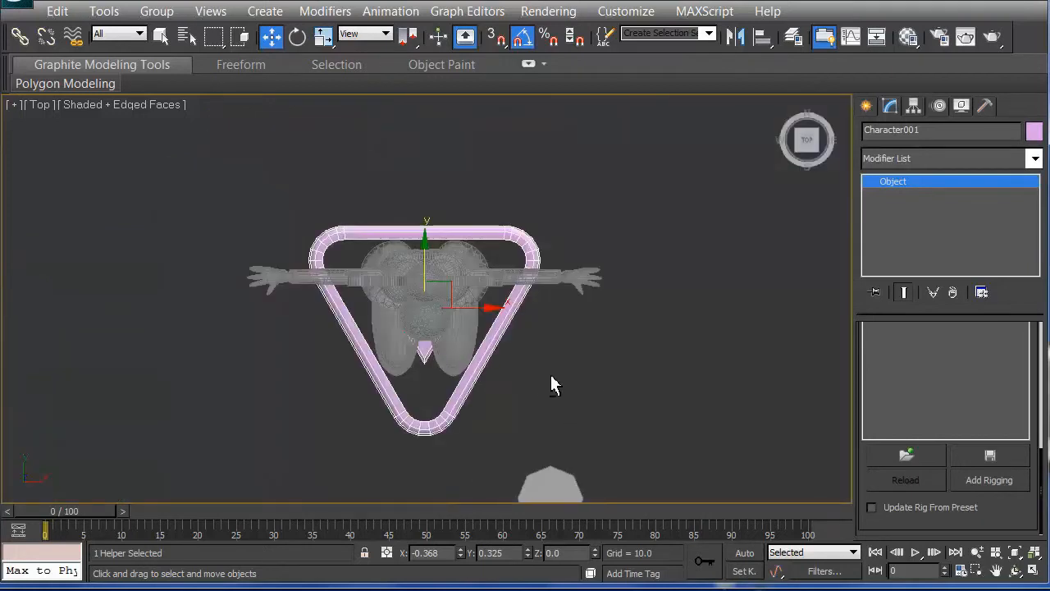
key(alt+w)
click(575, 398)
key(alt+w)
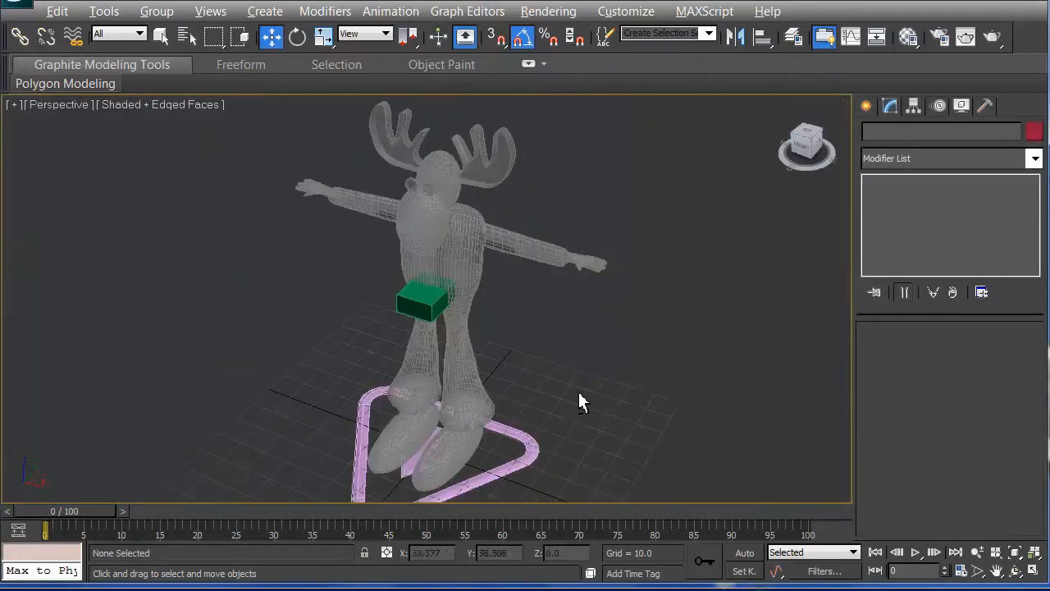
Move the pelvis hub along Y to about 9.74 so that it sits inside the moose's hips.
click(418, 298)
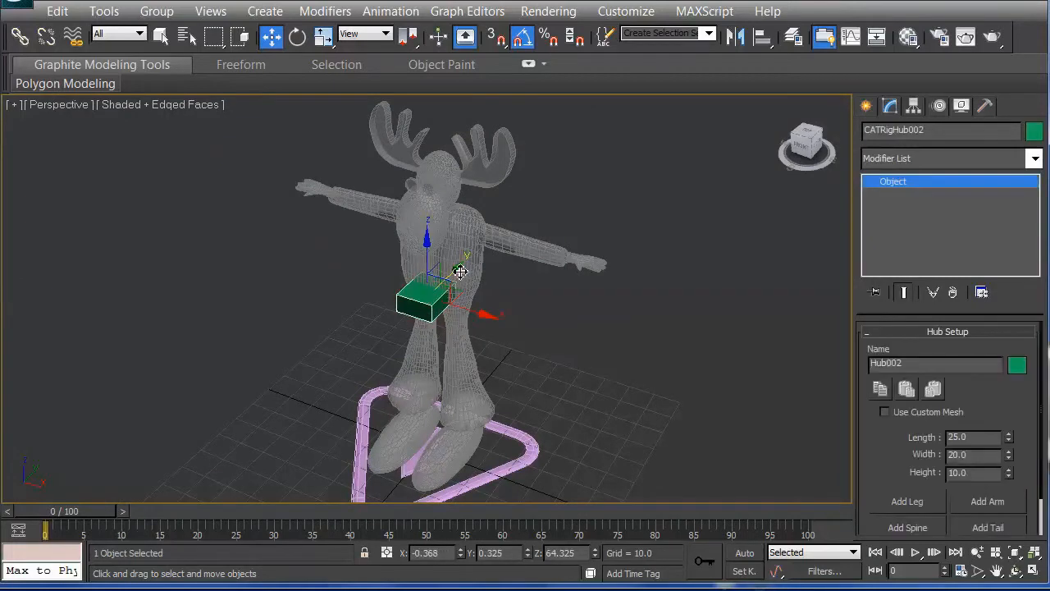
mouse_move(459, 271)
mouse_down()
mouse_move(474, 266)
mouse_move(471, 274)
mouse_up()
alt+middle_drag(471, 274, 361, 259)
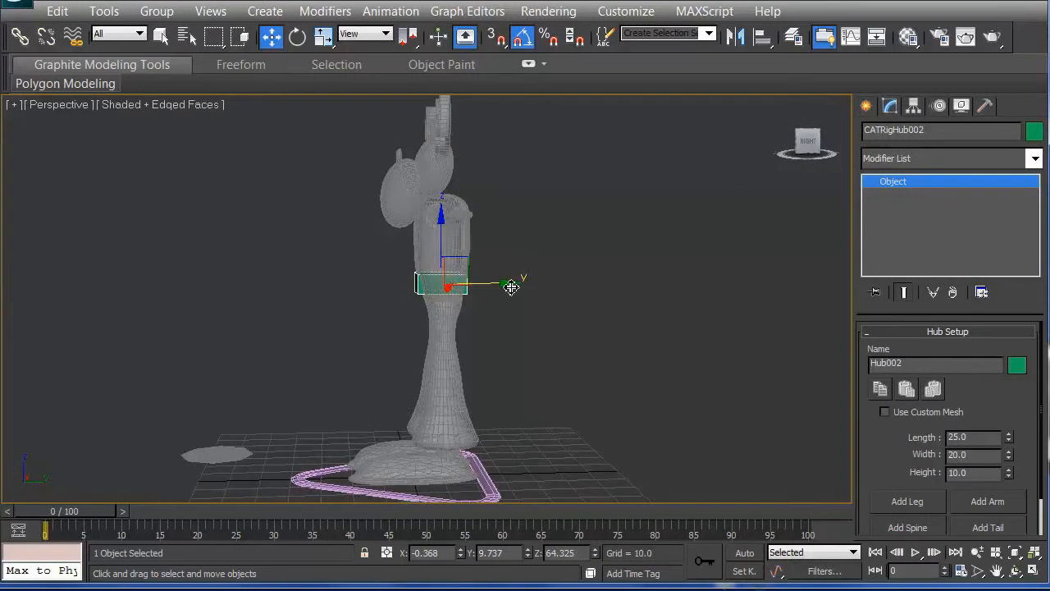
right_click(476, 277)
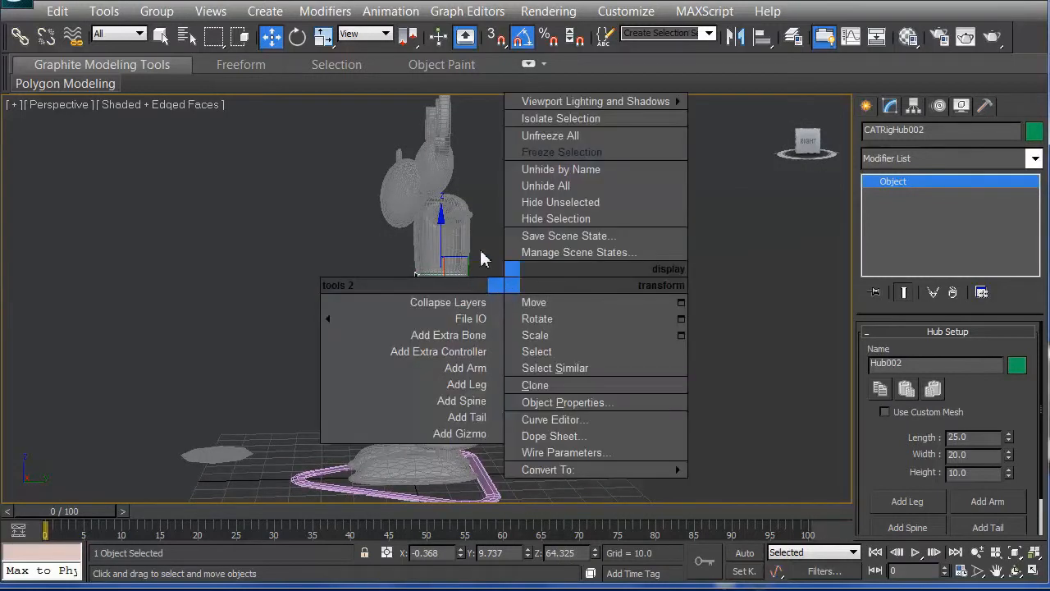
click(492, 285)
click(510, 293)
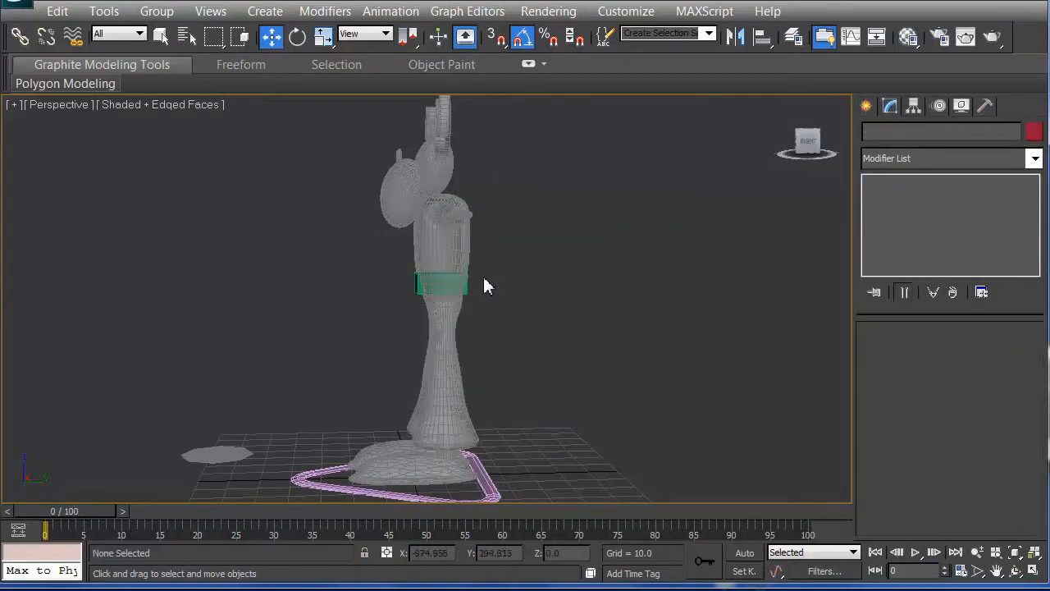
click(420, 287)
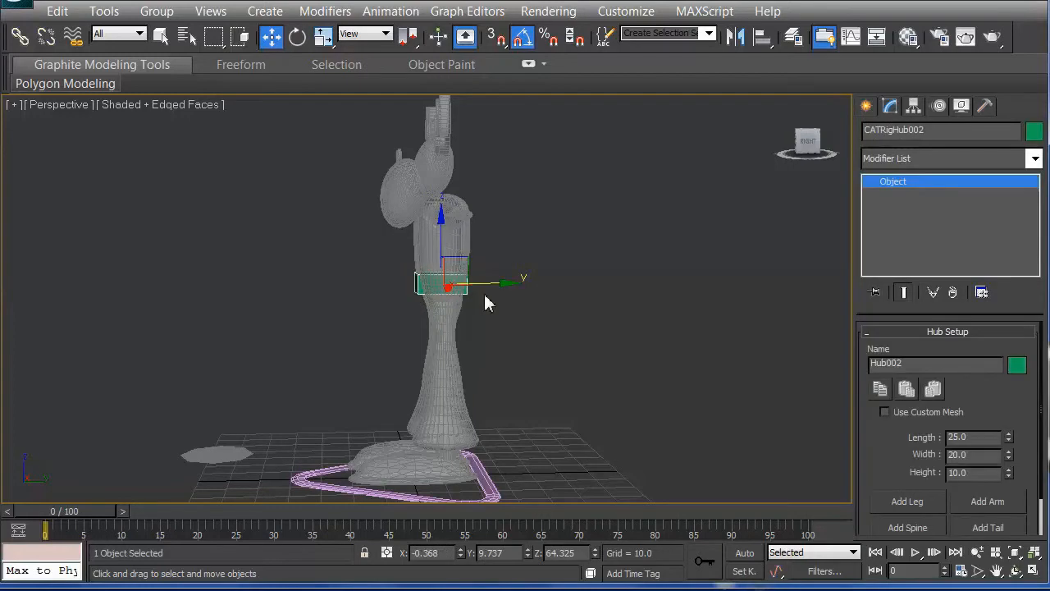
drag(509, 285, 510, 282)
Scale the pelvis hub to a width of 10 and a length of about 21.2 to fit the moose's hips.
alt+middle_drag(326, 278, 466, 286)
key(r)
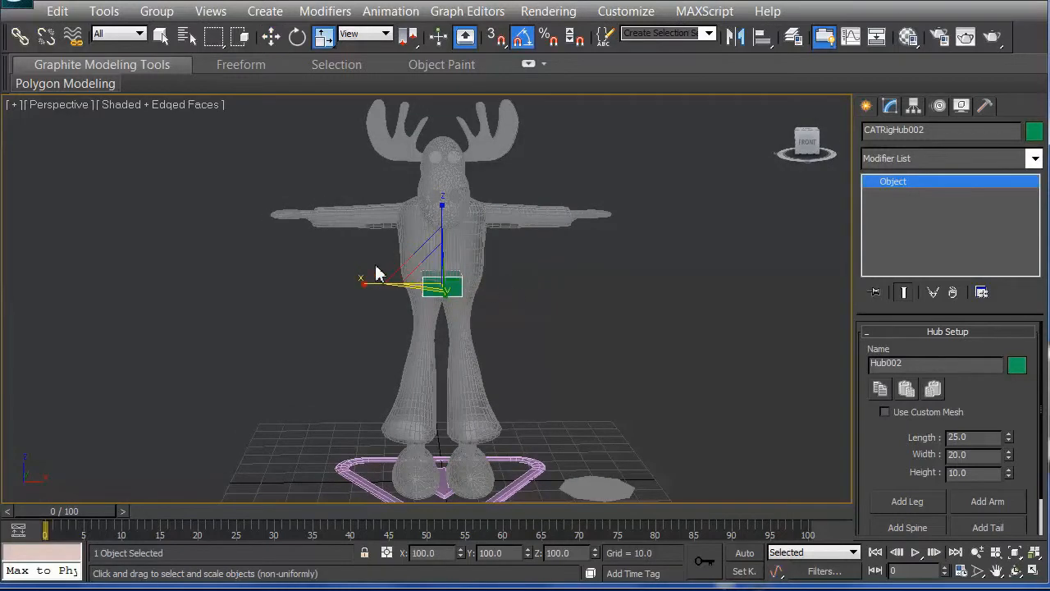
mouse_move(365, 284)
mouse_down()
mouse_move(315, 271)
mouse_move(375, 285)
mouse_up()
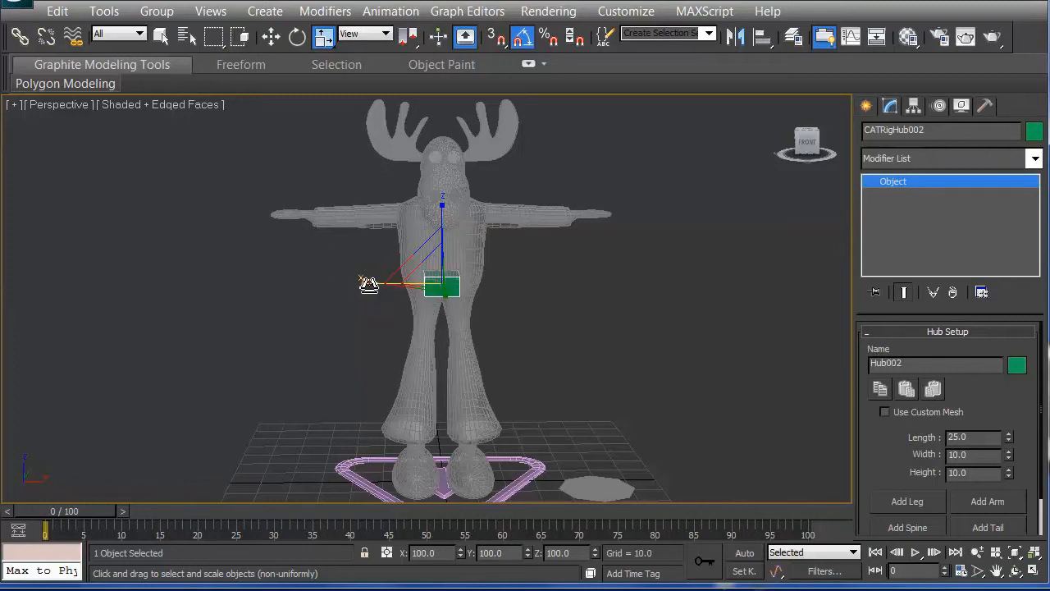
drag(378, 284, 361, 283)
mouse_move(364, 283)
alt+middle_down()
mouse_move(382, 295)
mouse_move(279, 294)
mouse_move(349, 297)
alt+middle_up()
drag(366, 286, 322, 290)
alt+middle_drag(323, 290, 344, 248)
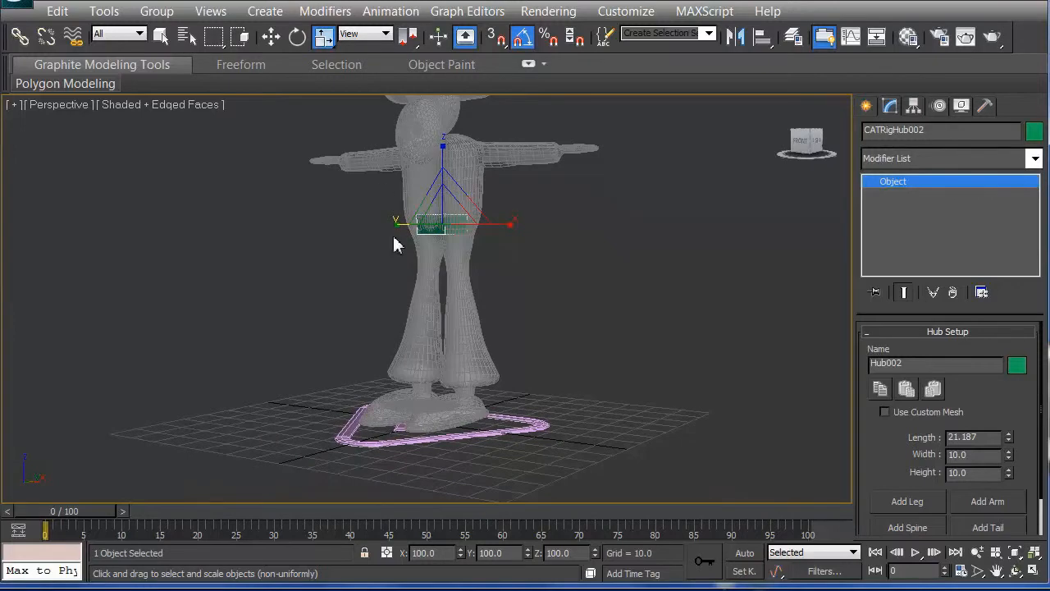
Set the pelvis hub's width to about 17.1 and add a leg to it.
alt+middle_drag(402, 226, 403, 254)
mouse_move(525, 312)
alt+middle_down()
mouse_move(516, 282)
mouse_move(528, 299)
mouse_move(517, 297)
alt+middle_up()
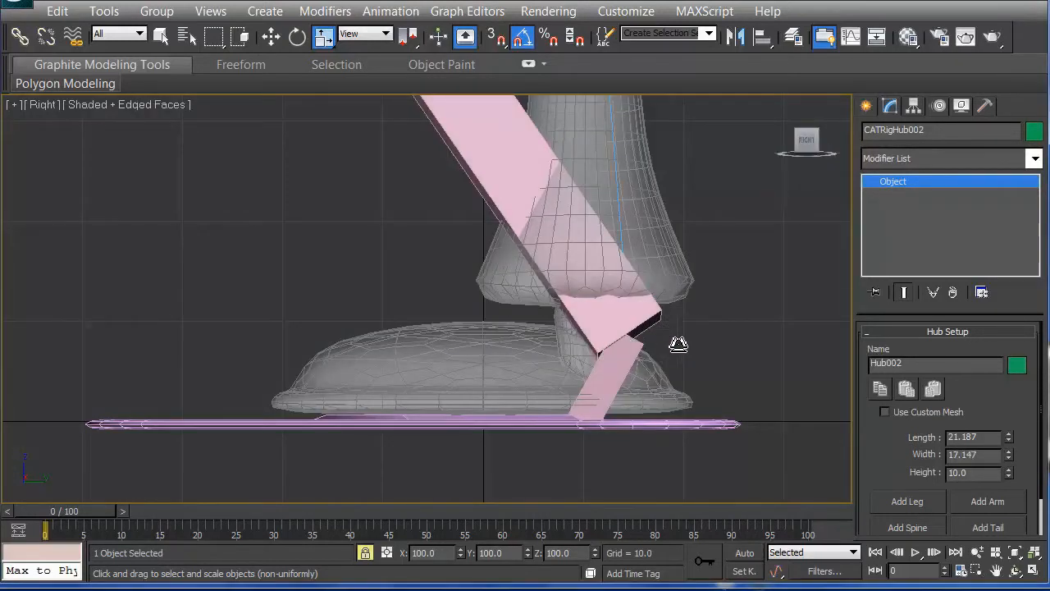
In the Right view, set the left thigh bone's length to about 39.9 and the shin bone's length to about 48.2.
key(w)
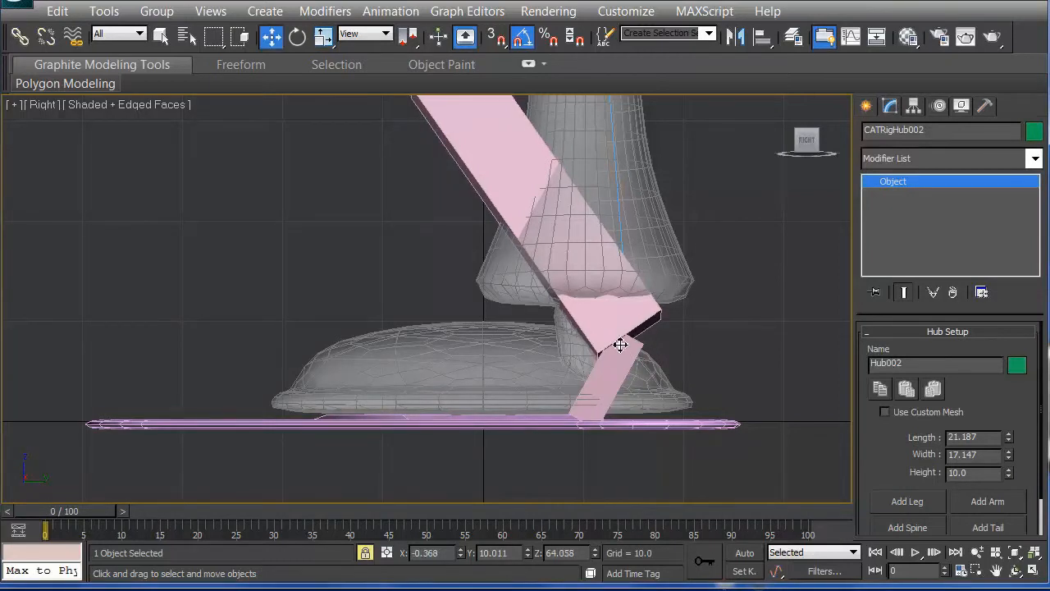
mouse_move(511, 340)
alt+middle_down()
mouse_move(419, 303)
mouse_move(493, 347)
mouse_move(530, 343)
mouse_move(518, 347)
alt+middle_up()
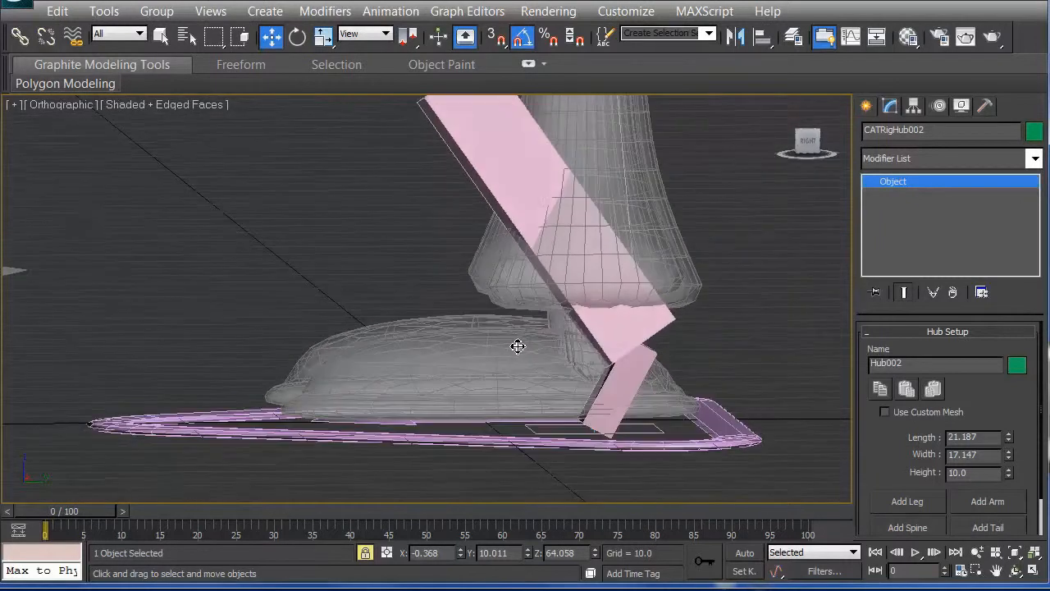
click(59, 105)
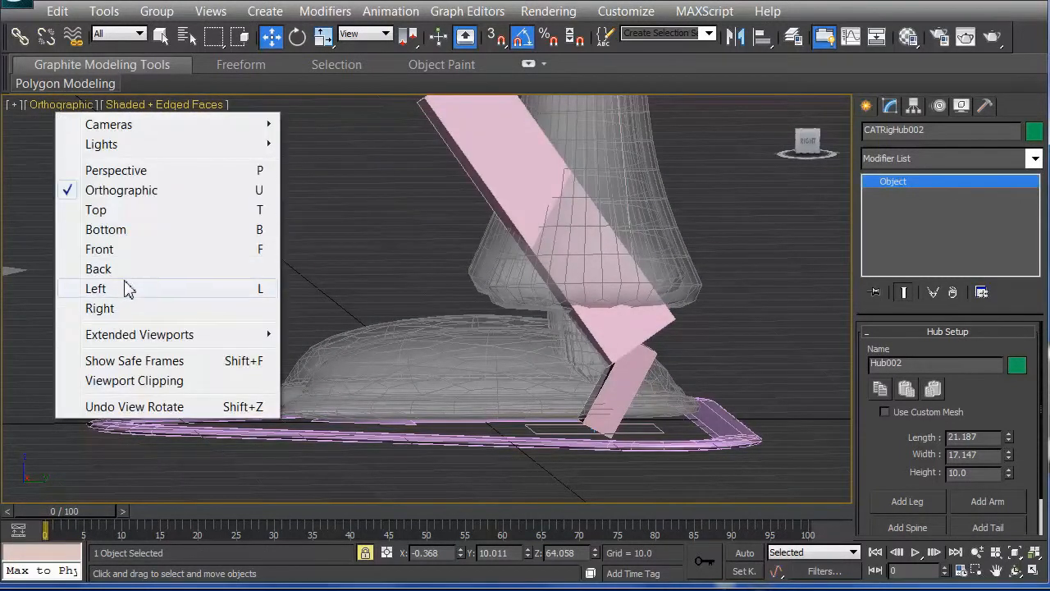
click(100, 309)
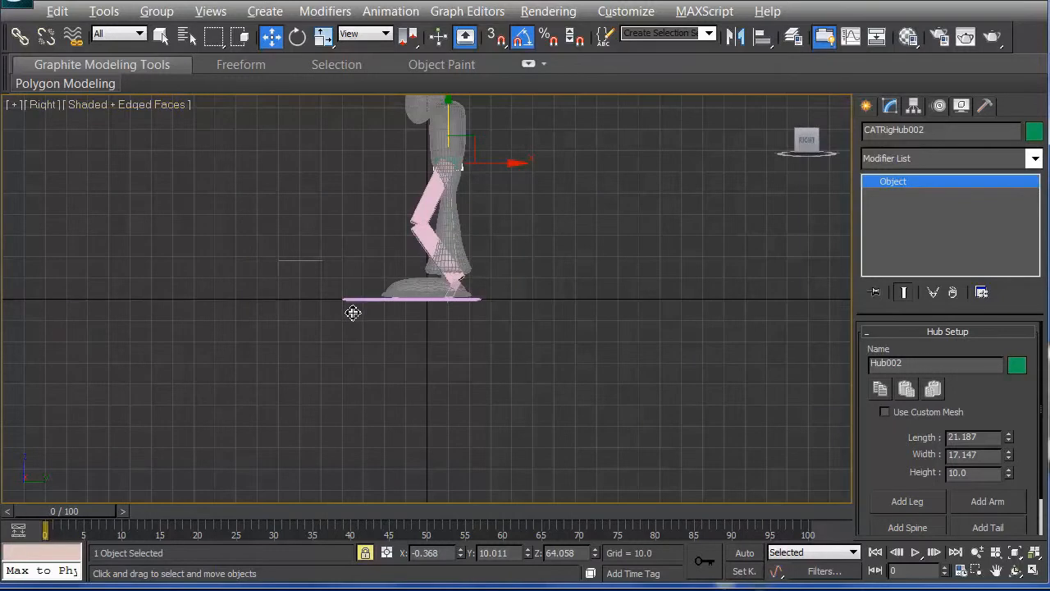
scroll(352, 312, up, 6)
middle_drag(419, 246, 419, 433)
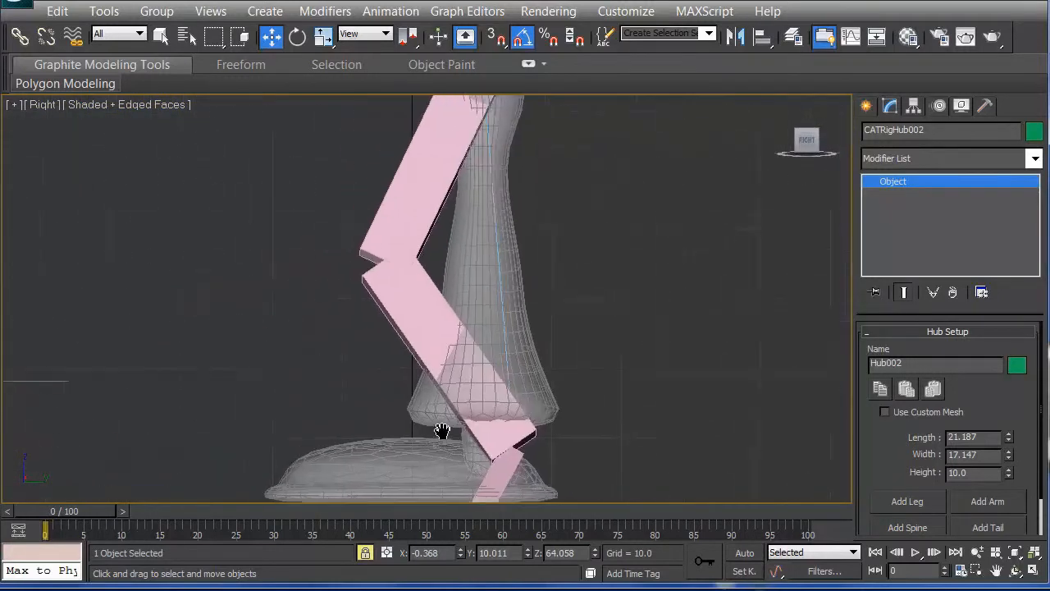
middle_drag(403, 211, 378, 307)
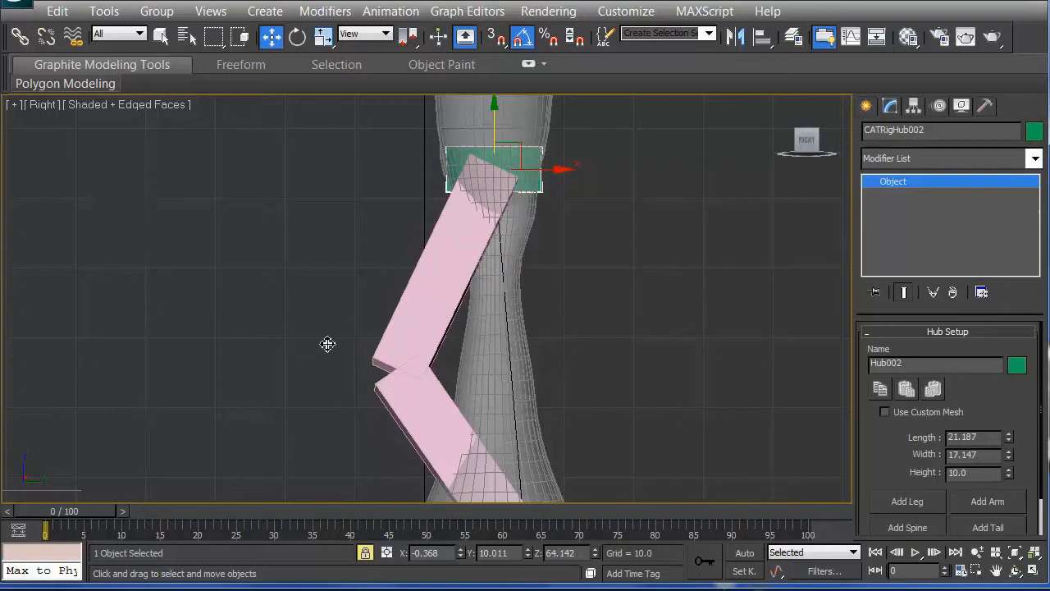
click(395, 344)
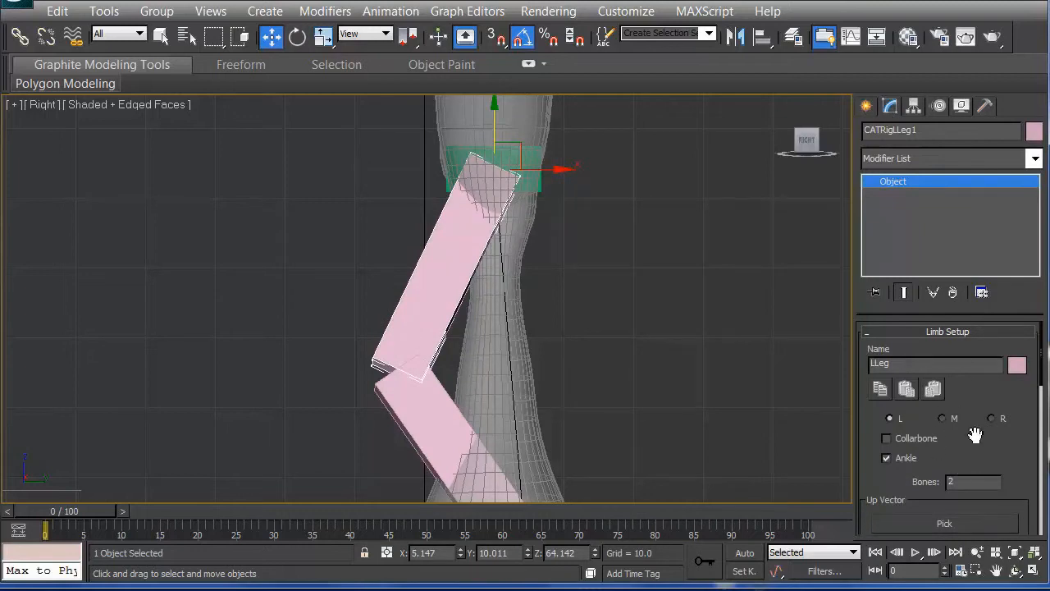
scroll(976, 410, down, 10)
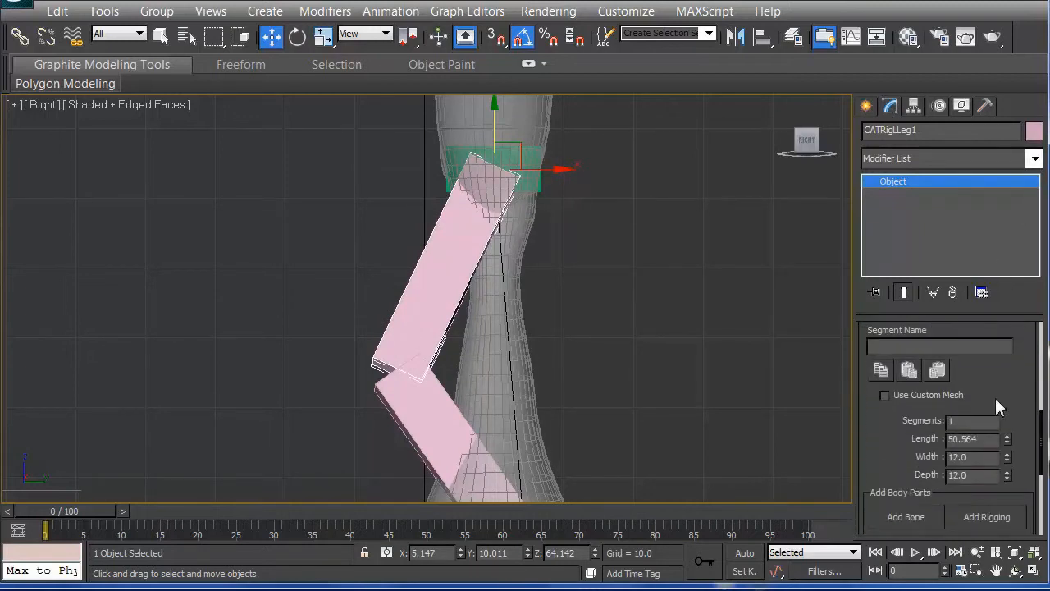
mouse_move(1008, 443)
mouse_down()
mouse_move(1004, 462)
mouse_move(1012, 455)
mouse_up()
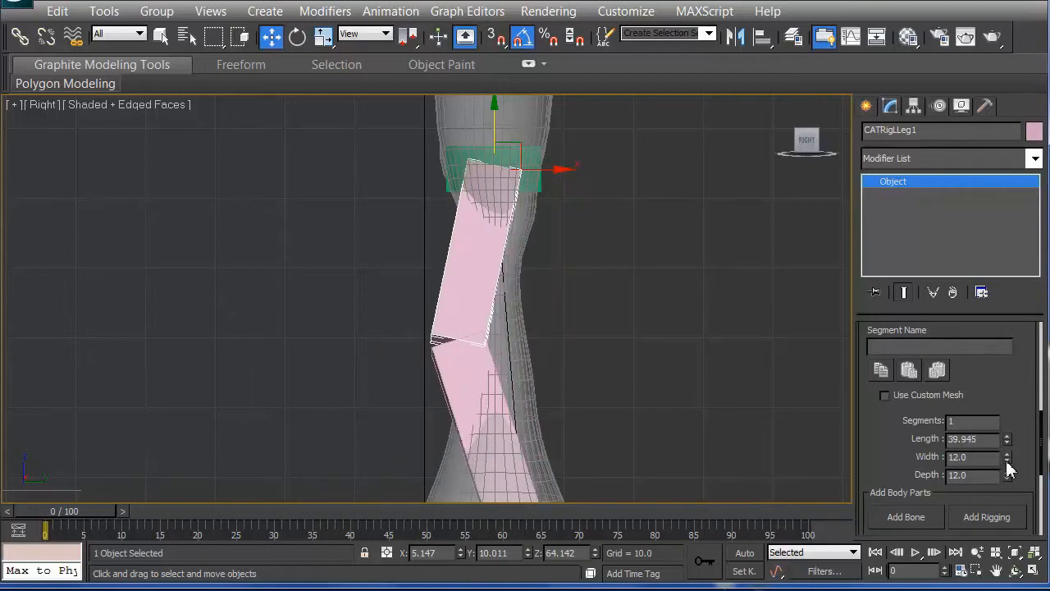
click(443, 358)
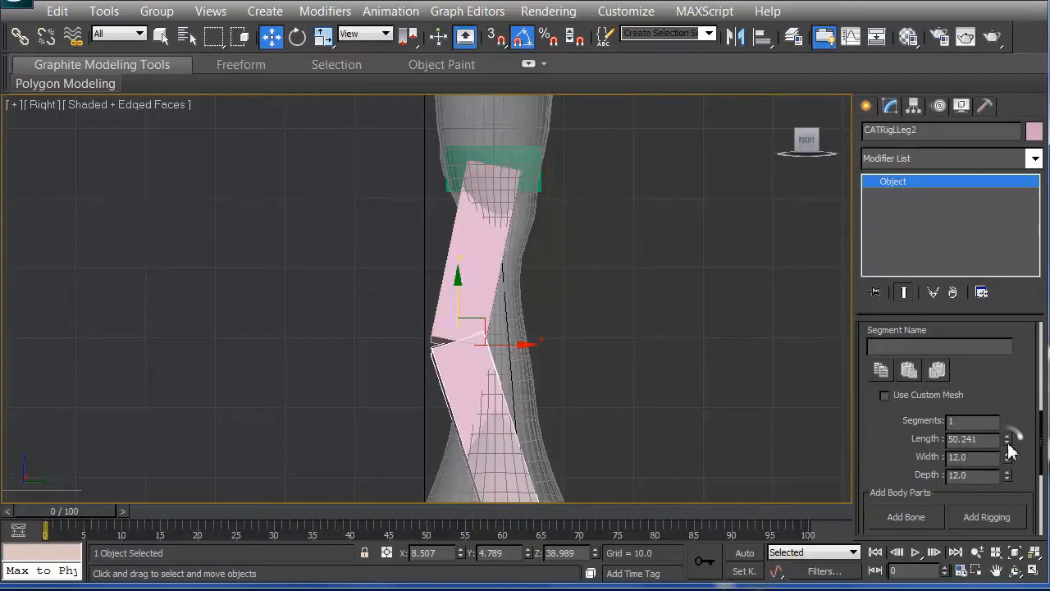
drag(1002, 452, 1007, 447)
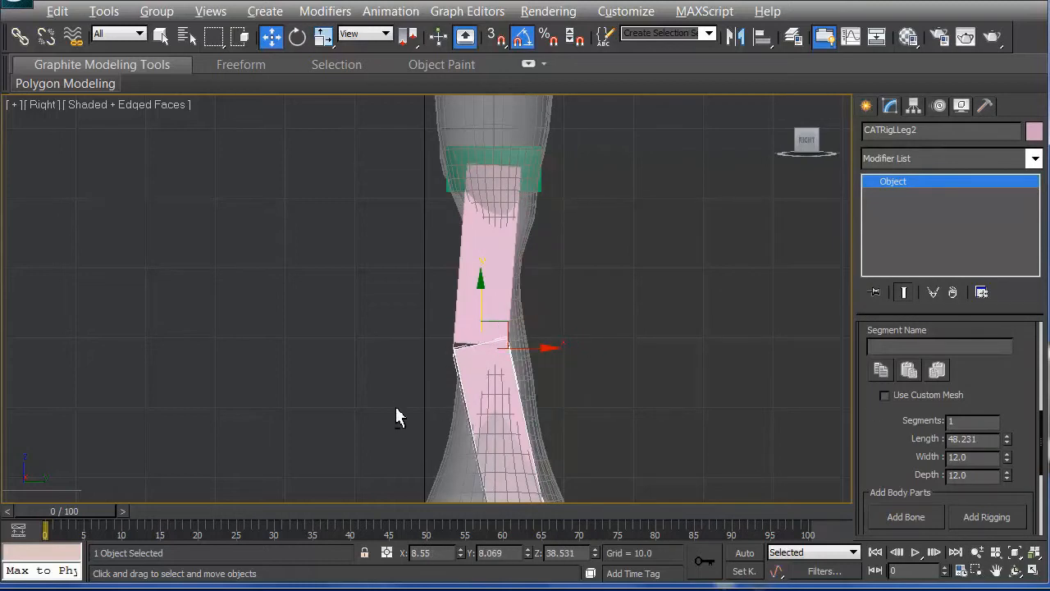
Move the left ankle bone to about Y 10.5 and Z 9.1 so that the shin ends inside the mesh's ankle.
middle_drag(366, 420, 401, 235)
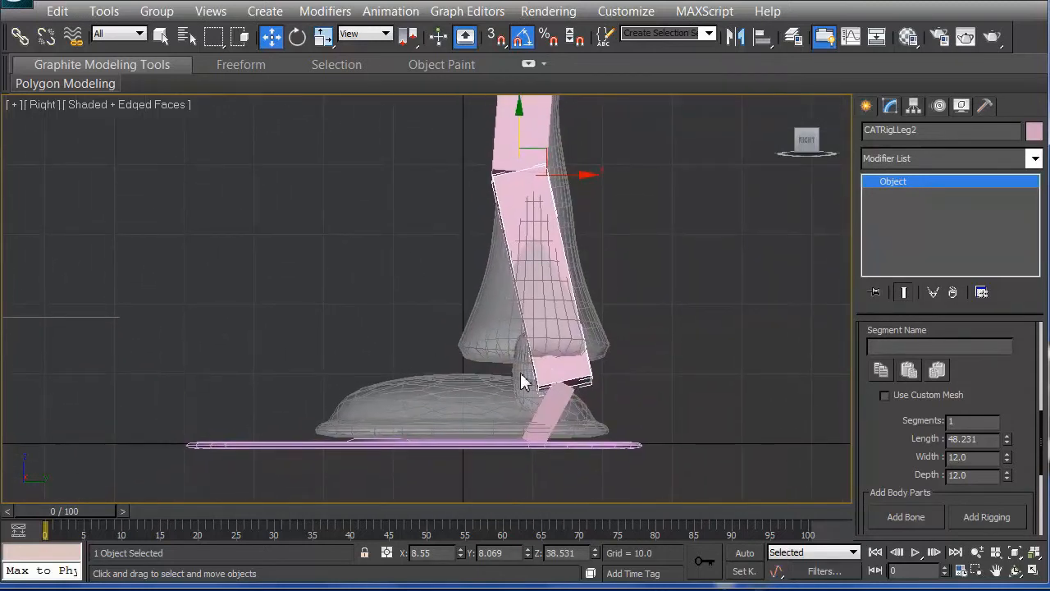
click(564, 400)
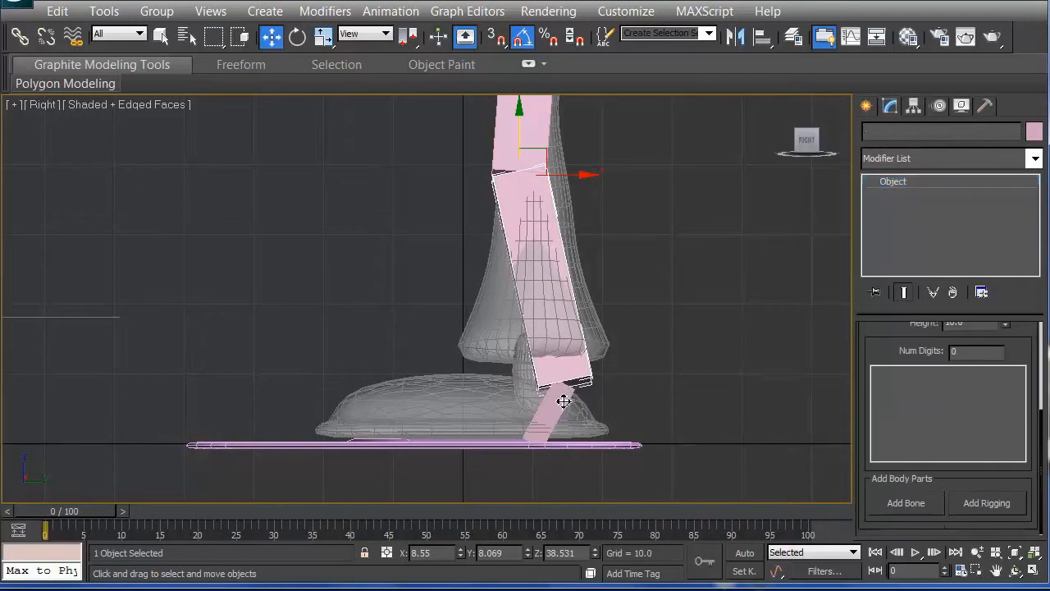
drag(568, 388, 601, 387)
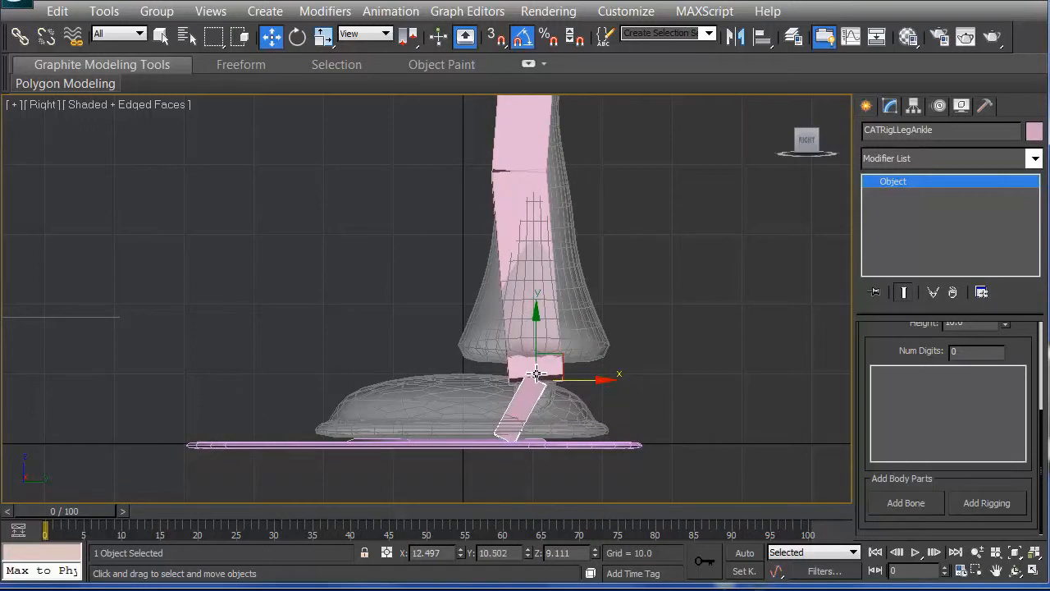
mouse_move(539, 325)
mouse_down()
mouse_move(534, 305)
mouse_move(533, 333)
mouse_up()
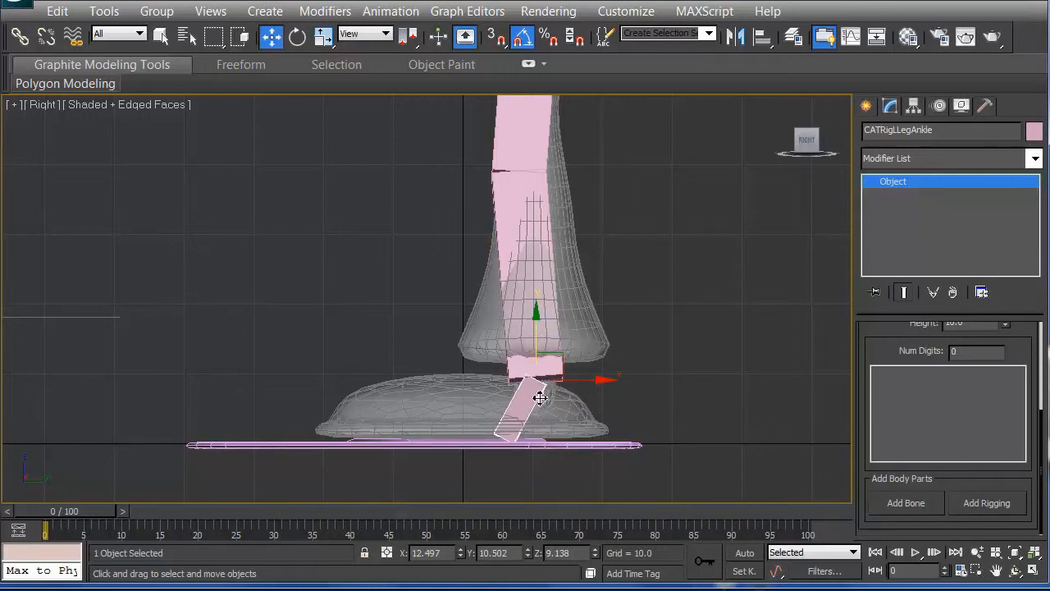
Set the left ankle bone's length to 27.
click(505, 408)
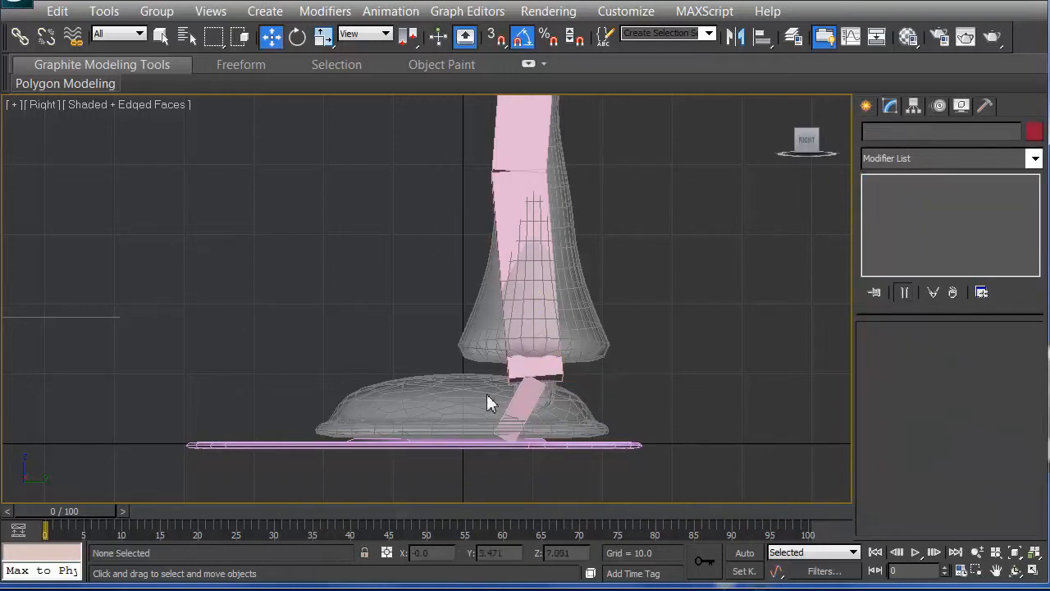
click(541, 409)
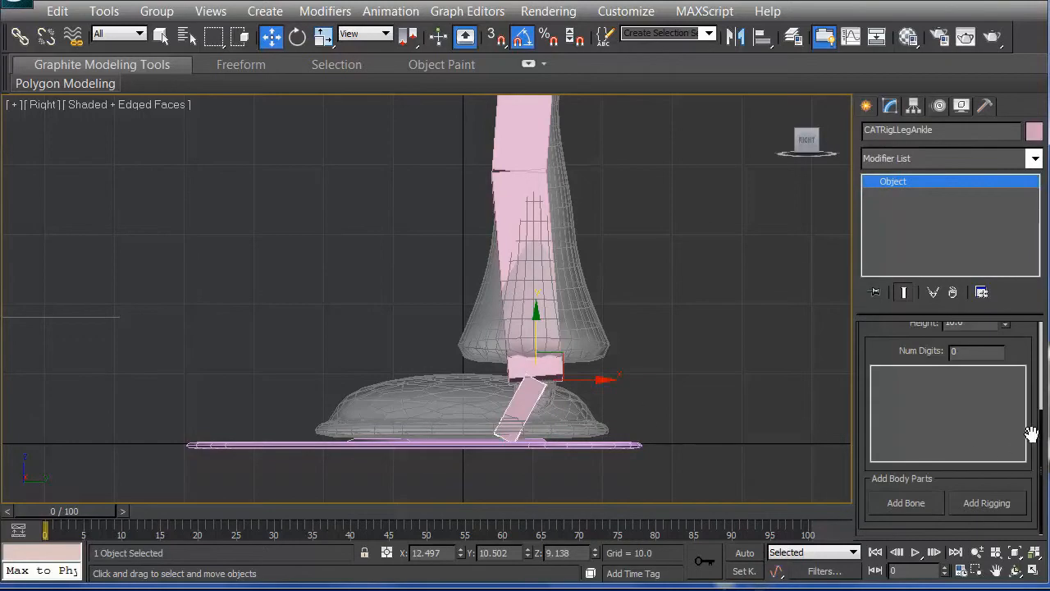
scroll(1031, 434, up, 1)
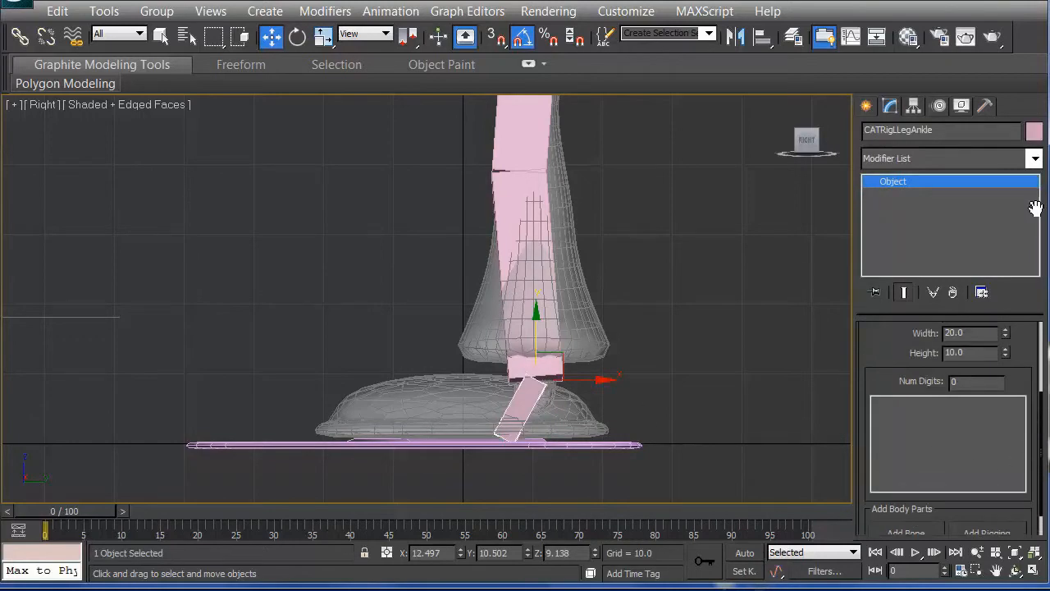
scroll(1034, 435, down, 1)
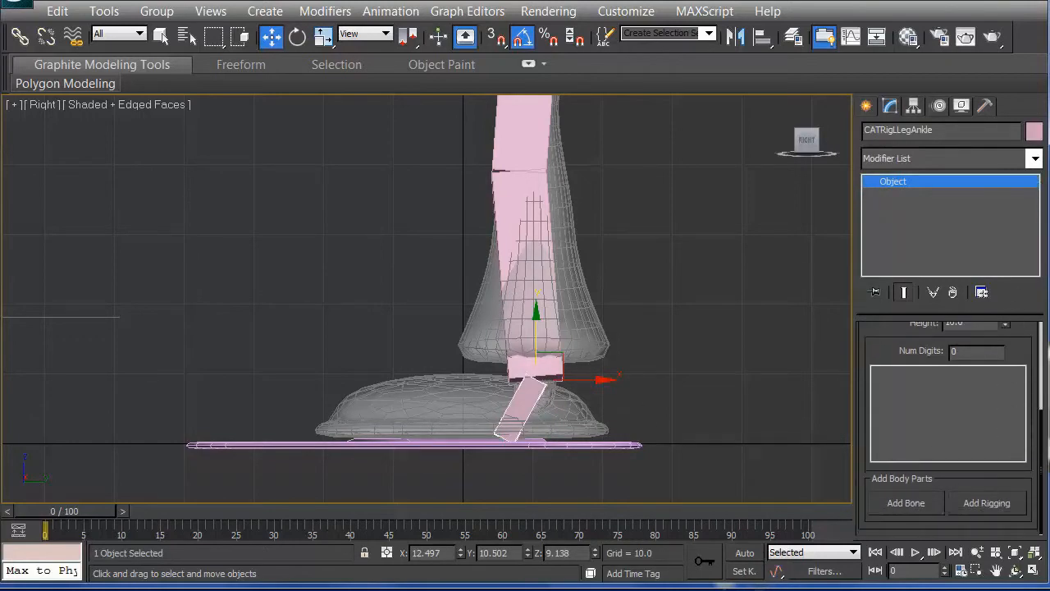
scroll(1031, 317, up, 5)
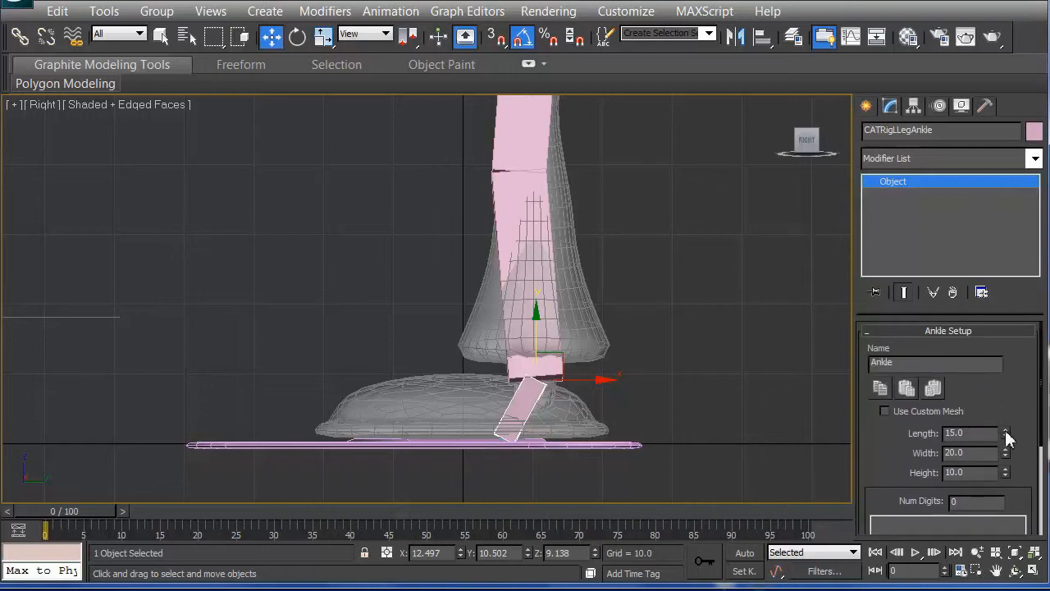
drag(1006, 433, 1042, 331)
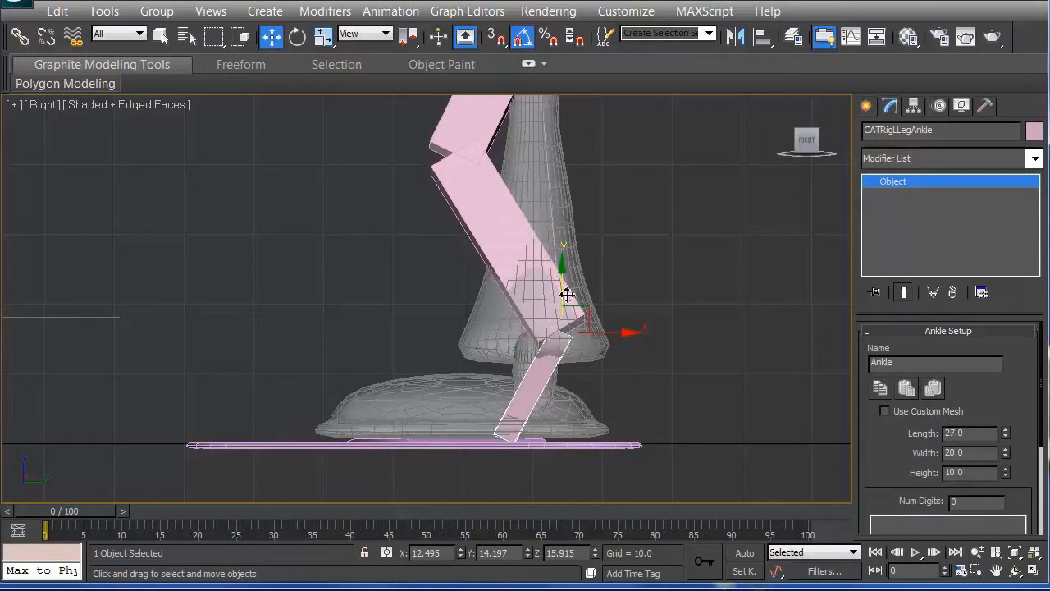
Lower the left ankle bone, rotate it flatter toward the toes, and shift it back toward the heel.
drag(517, 336, 520, 390)
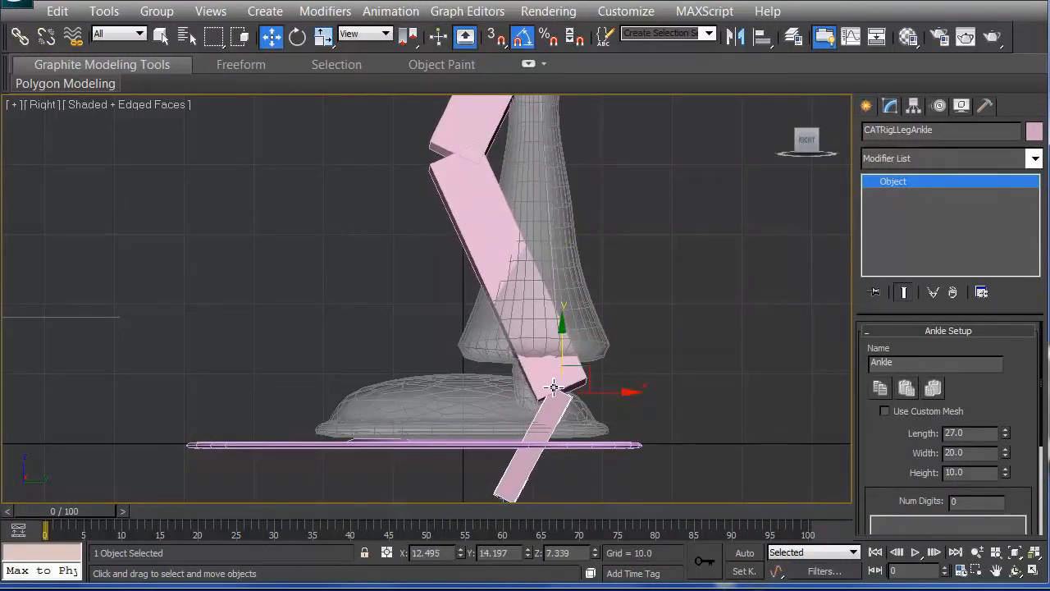
key(e)
drag(562, 332, 661, 381)
key(w)
drag(610, 430, 631, 410)
Move the left ankle bone to about Y 9.8 and Z 8.4, back inside the mesh's ankle.
click(572, 413)
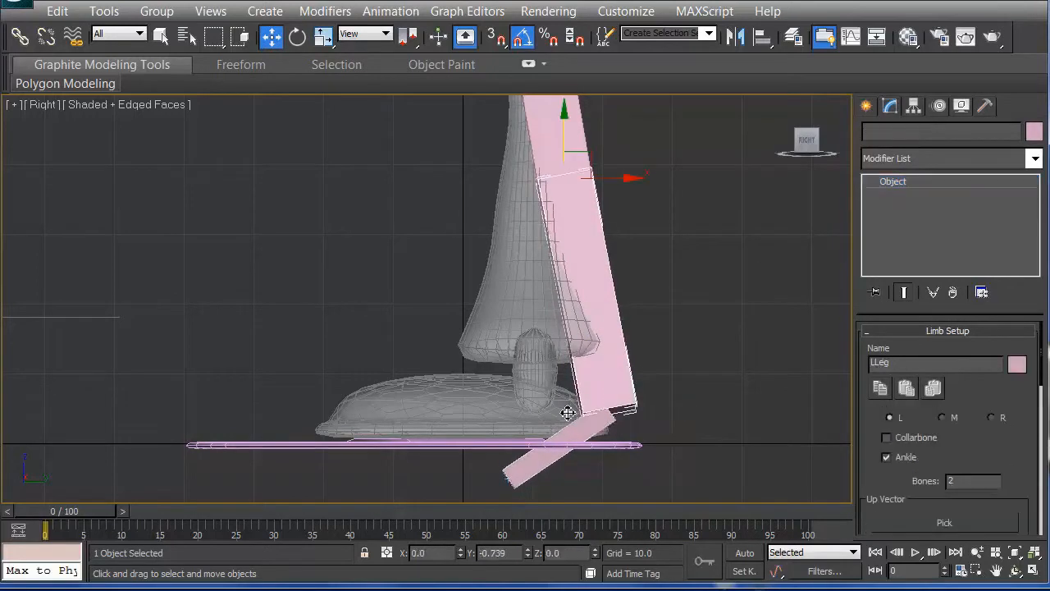
click(609, 424)
drag(645, 416, 551, 429)
drag(534, 352, 530, 374)
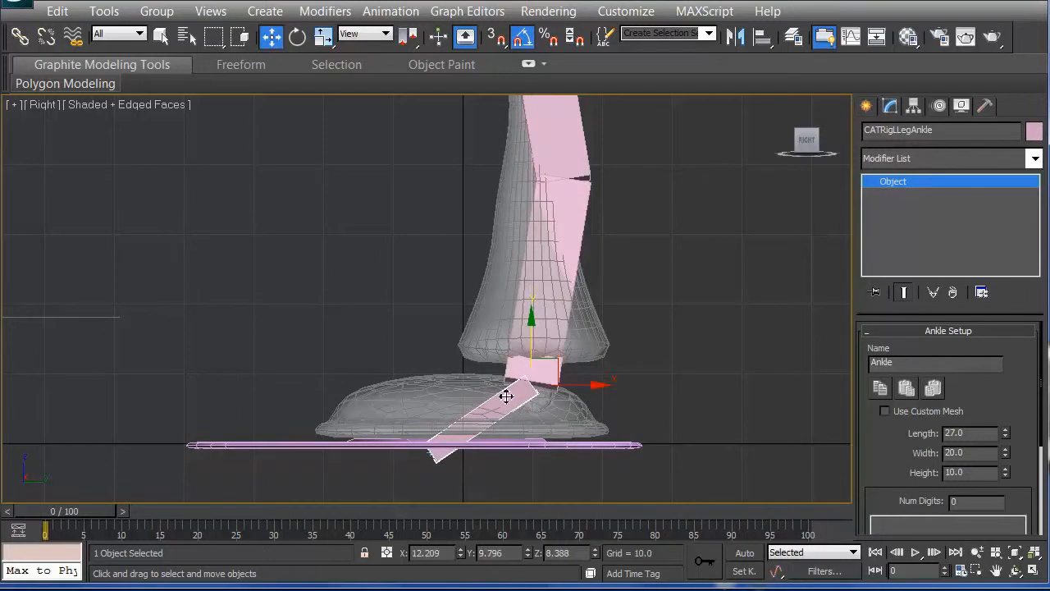
Set the left ankle bone's length to 33.9 and move it down into the heel.
click(984, 453)
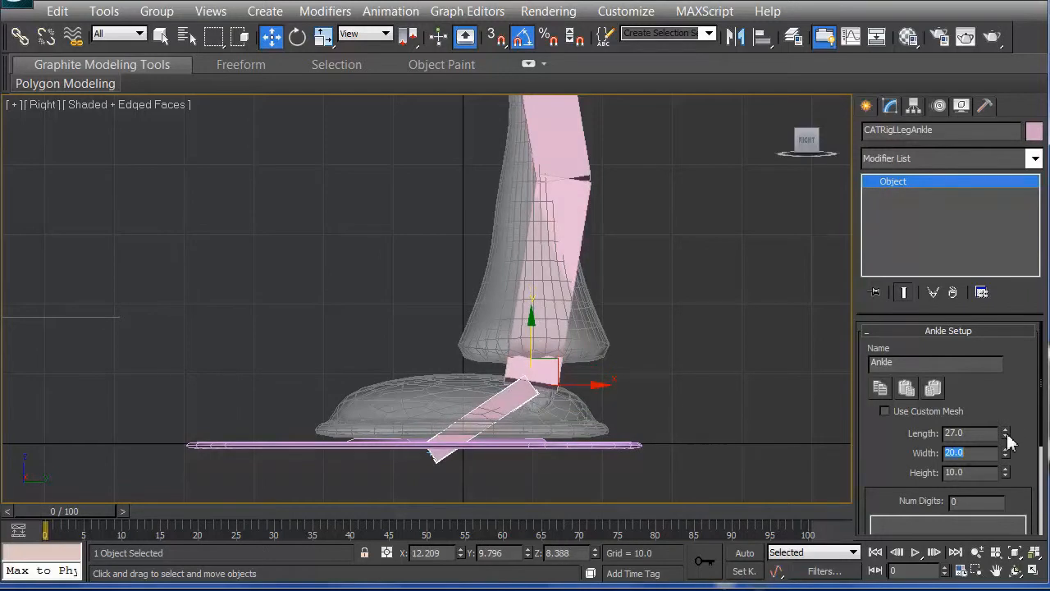
drag(1006, 436, 1009, 417)
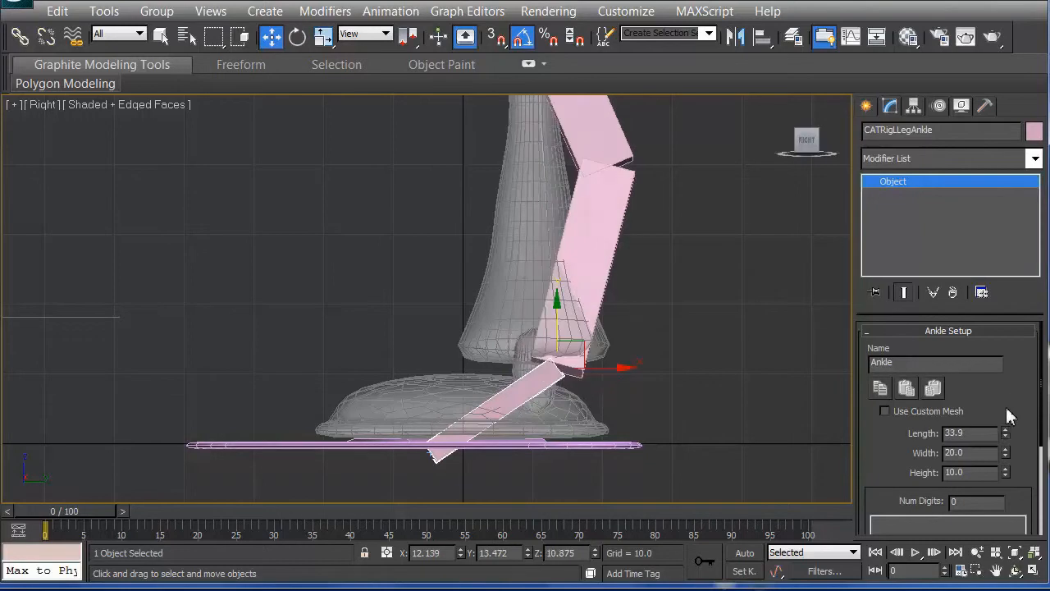
click(553, 368)
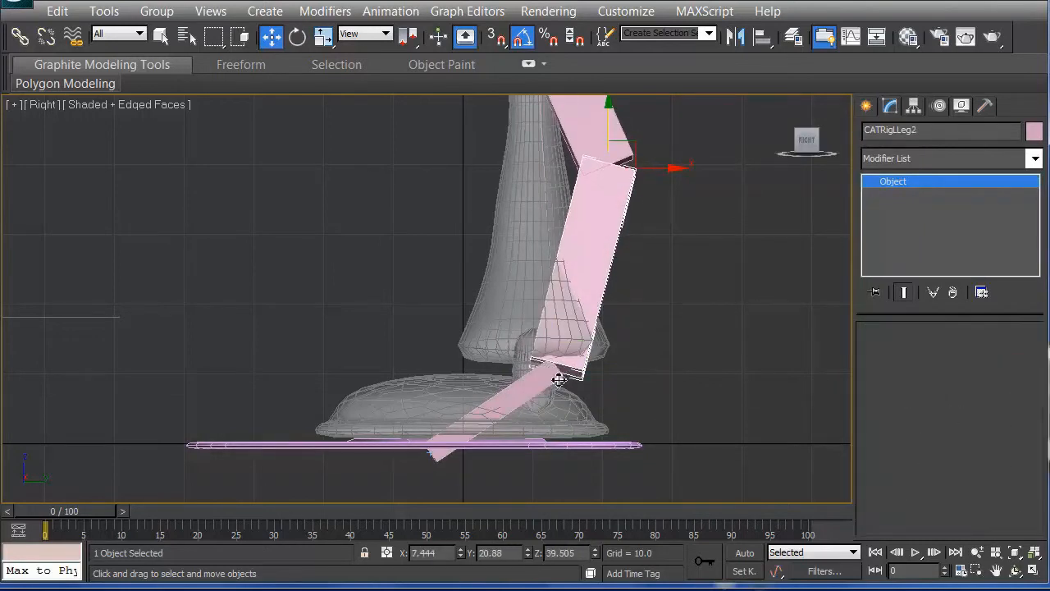
click(547, 381)
drag(581, 364, 612, 392)
Rotate the left ankle bone flatter along the foot and move it to about Y 13.3 and Z 8.2.
key(e)
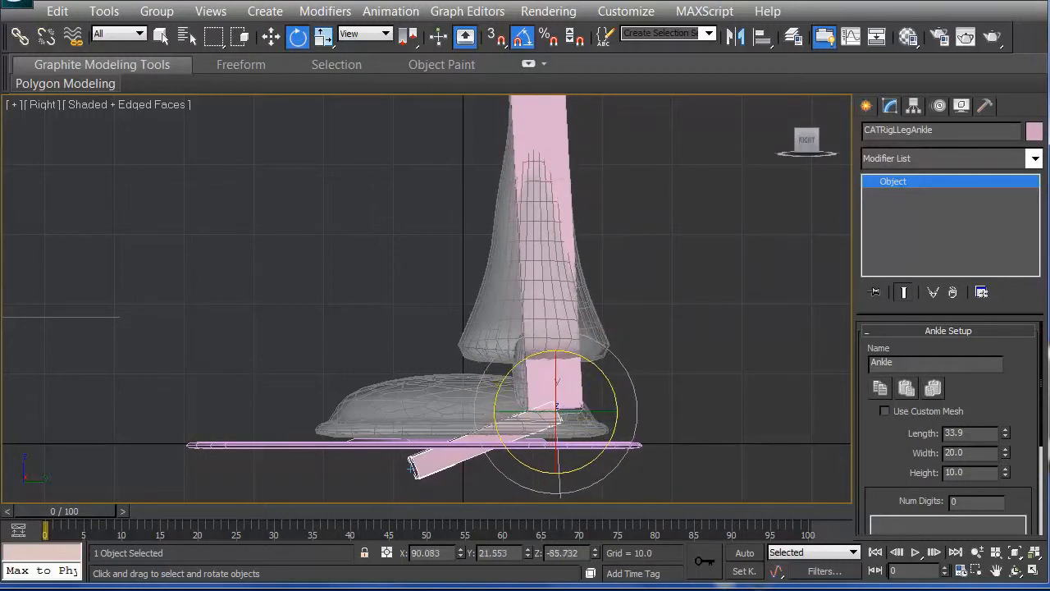
key(w)
drag(560, 354, 540, 330)
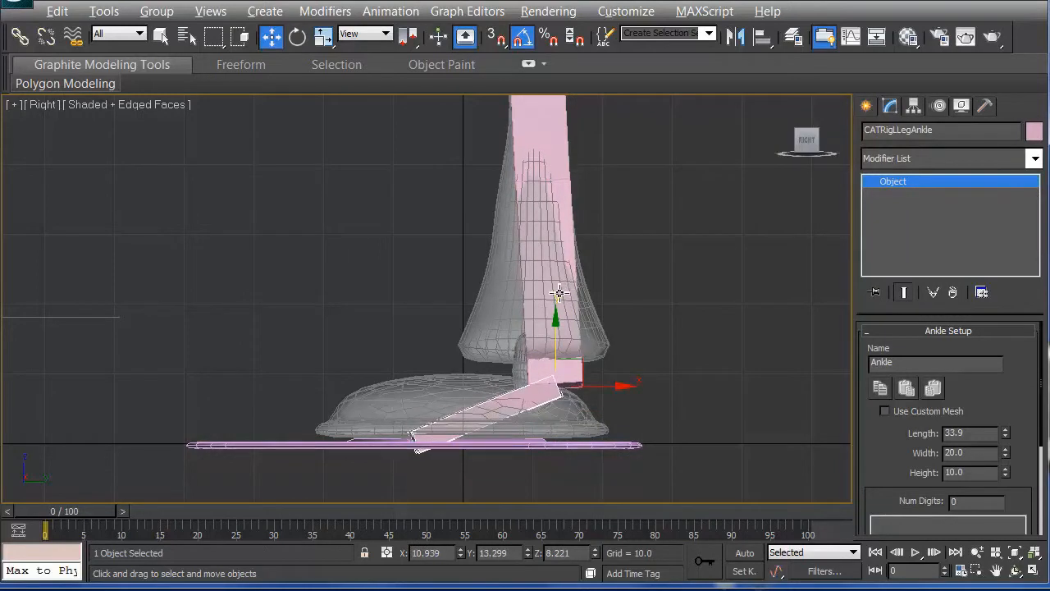
Move the left shin bone's knee joint to about Y 8.6 and Z 34.8 so that the knee bends slightly forward.
middle_drag(417, 278, 380, 429)
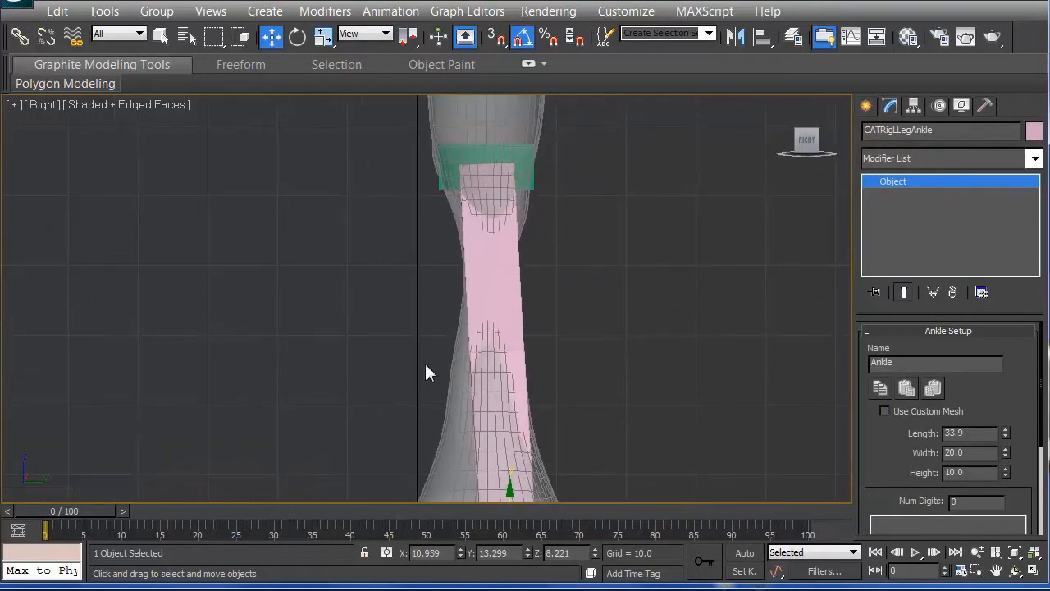
click(516, 319)
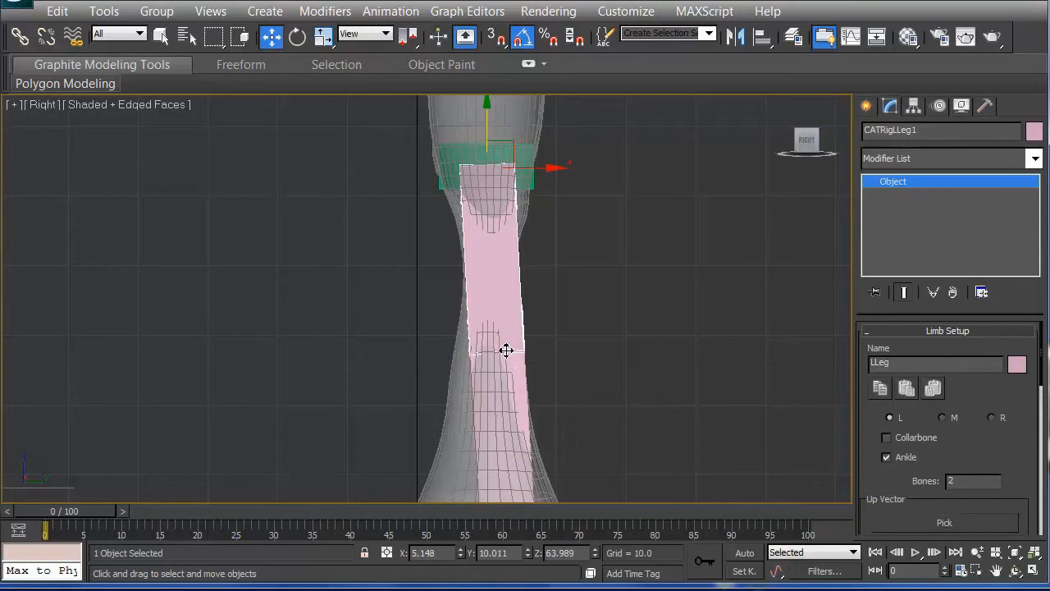
click(516, 361)
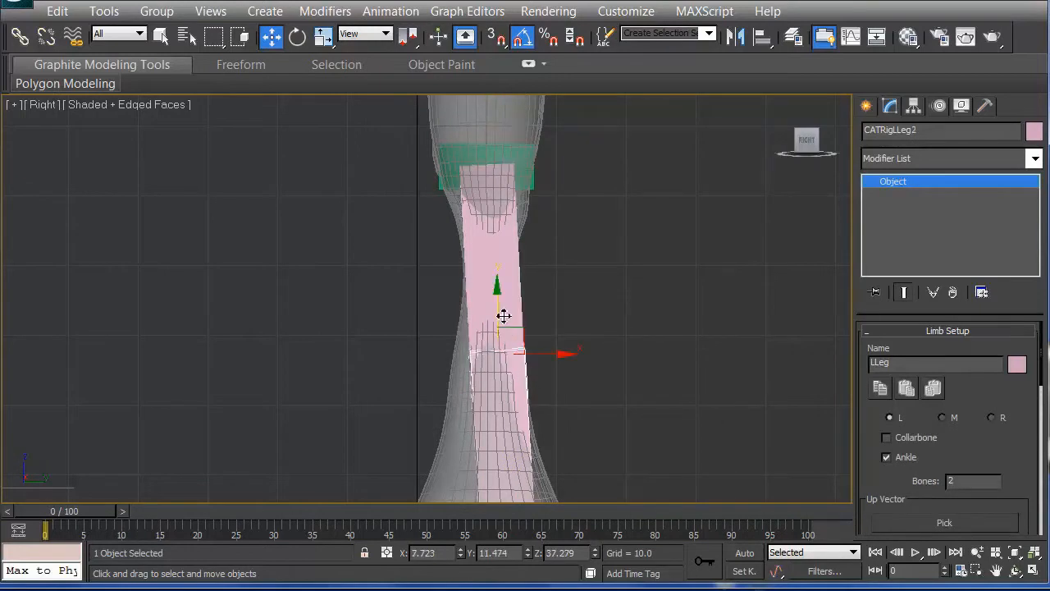
drag(501, 314, 483, 330)
mouse_move(565, 373)
mouse_down()
mouse_move(534, 370)
mouse_move(547, 373)
mouse_up()
alt+middle_drag(402, 334, 460, 341)
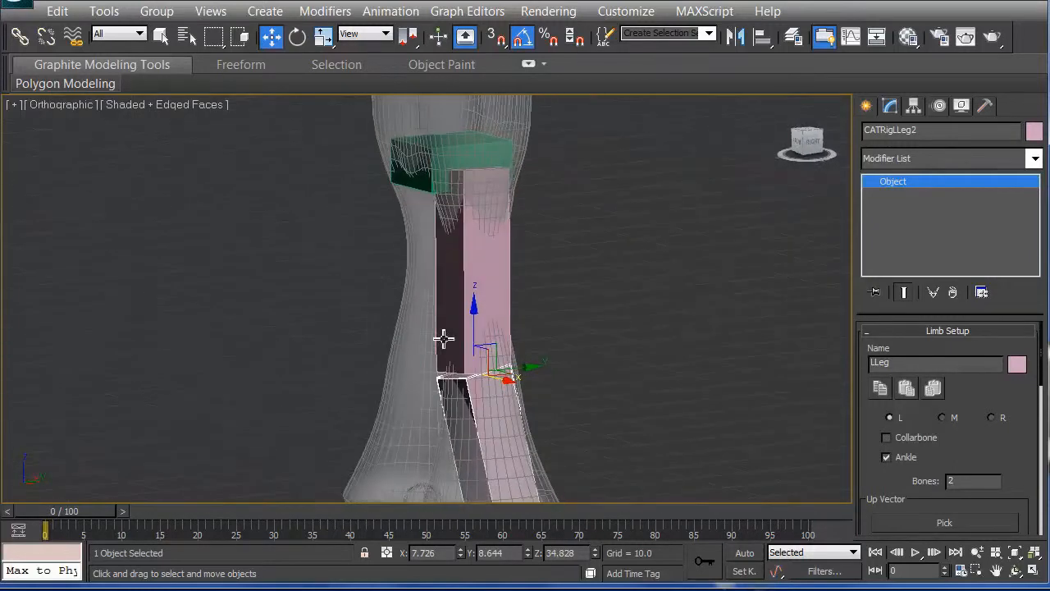
click(66, 104)
click(137, 312)
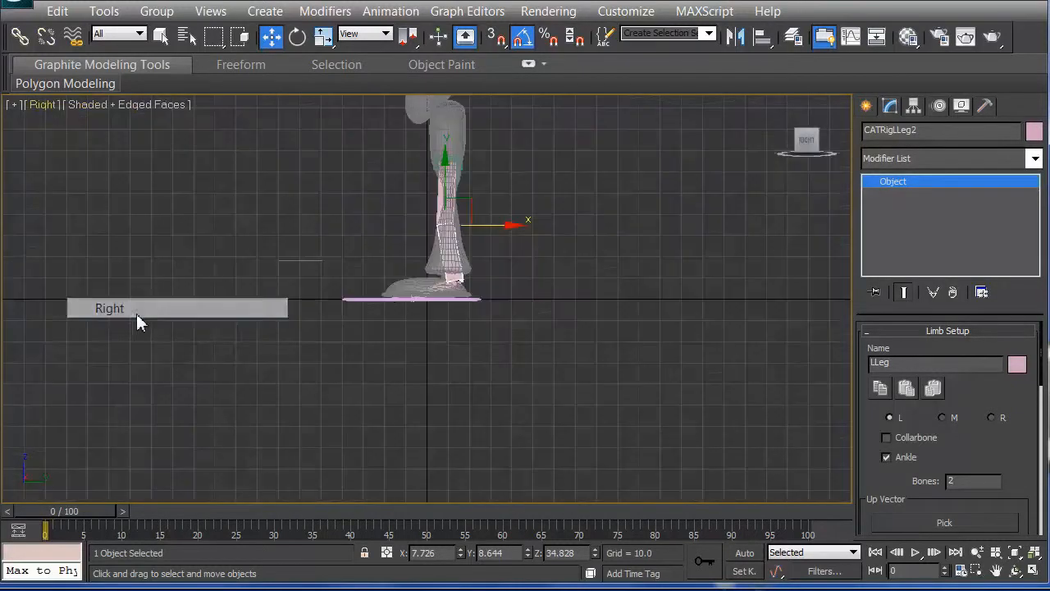
Move the left ankle bone to about Y 11.2 in the side view, closer under the shin.
scroll(436, 279, up, 5)
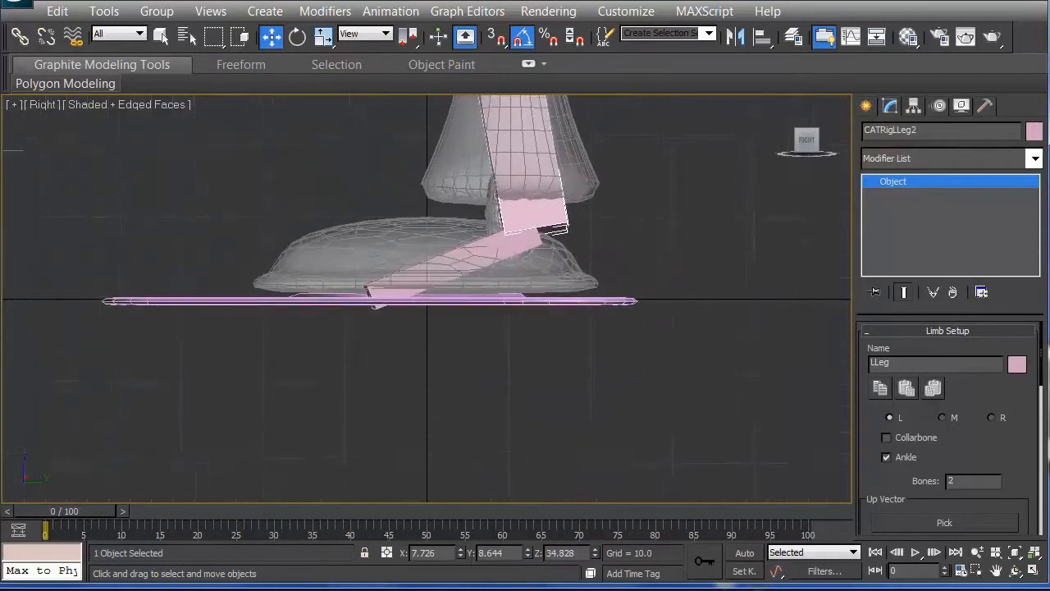
middle_drag(445, 253, 401, 380)
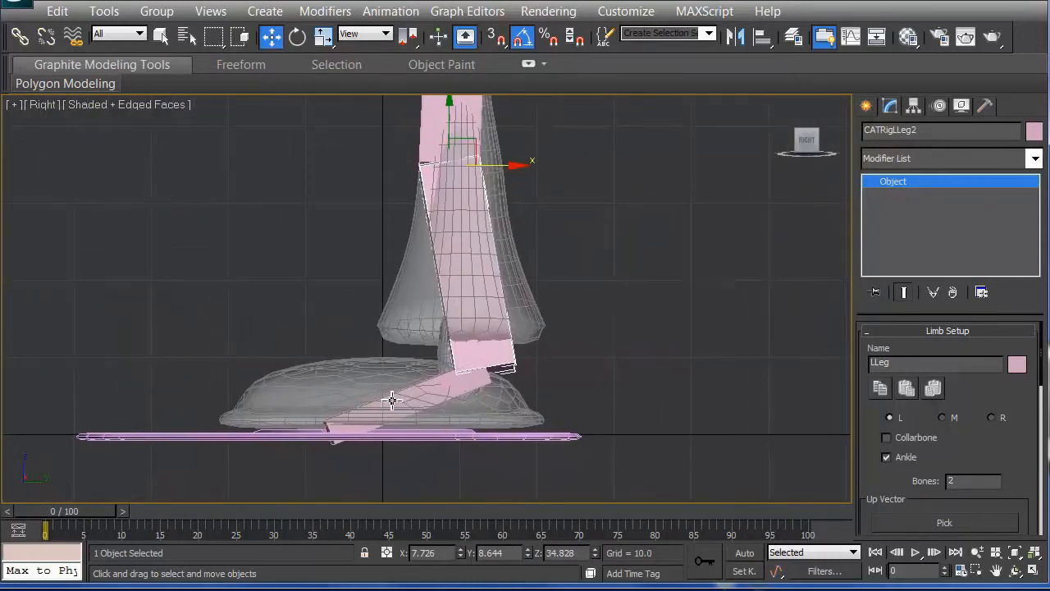
click(448, 387)
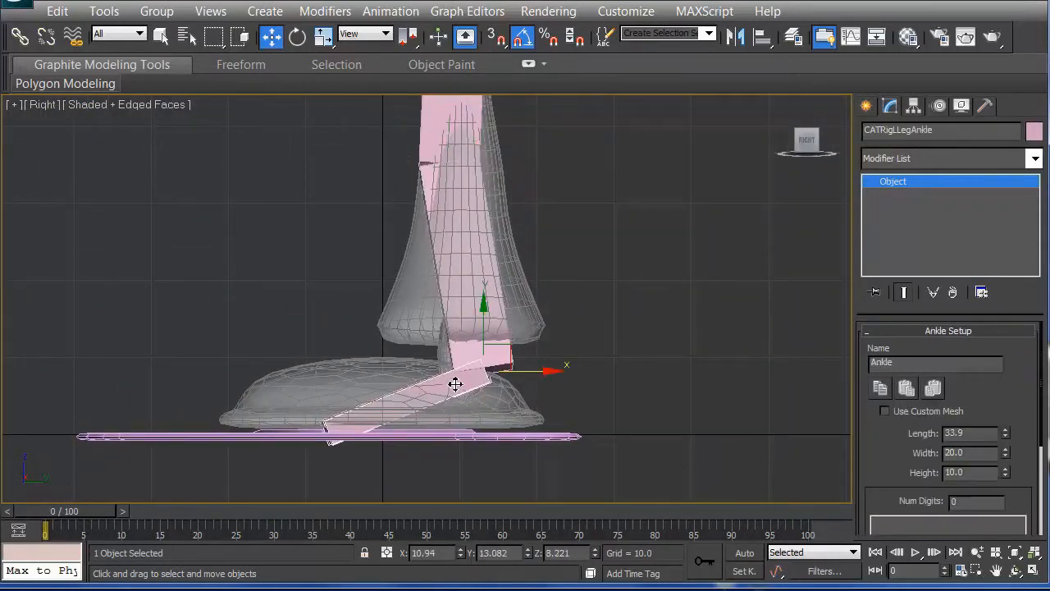
drag(551, 373, 476, 377)
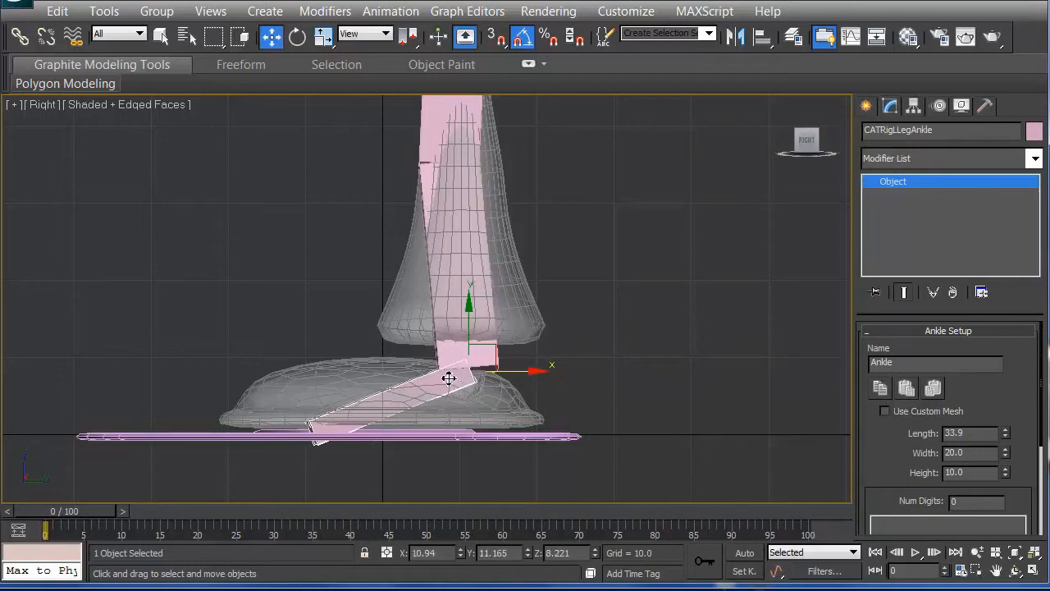
Set the left ankle bone's length to 43.3 and move it to about Y 10.6 and Z 10.4.
key(e)
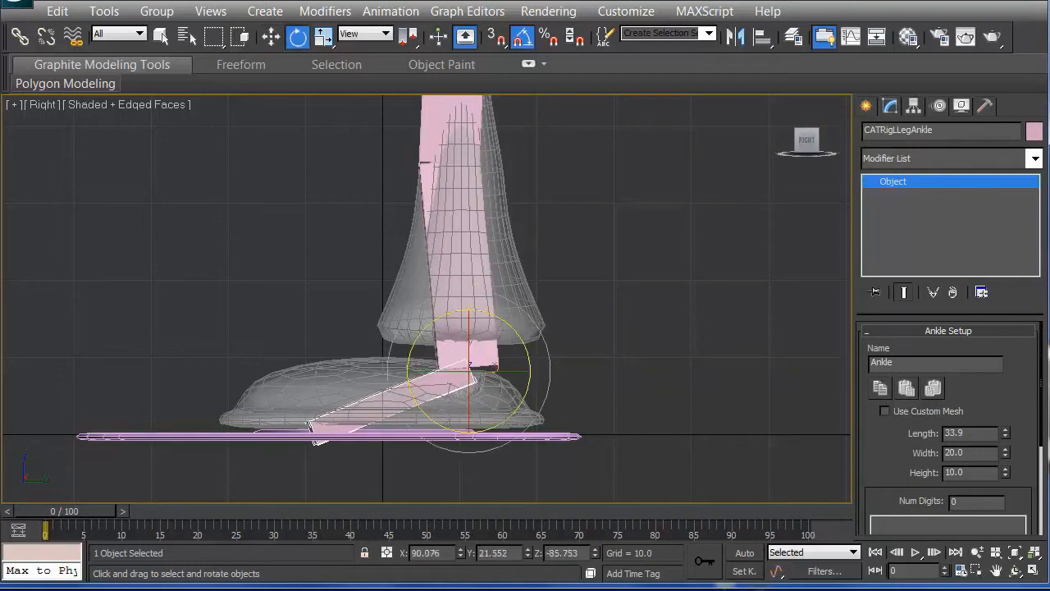
drag(469, 365, 503, 312)
drag(1007, 436, 992, 354)
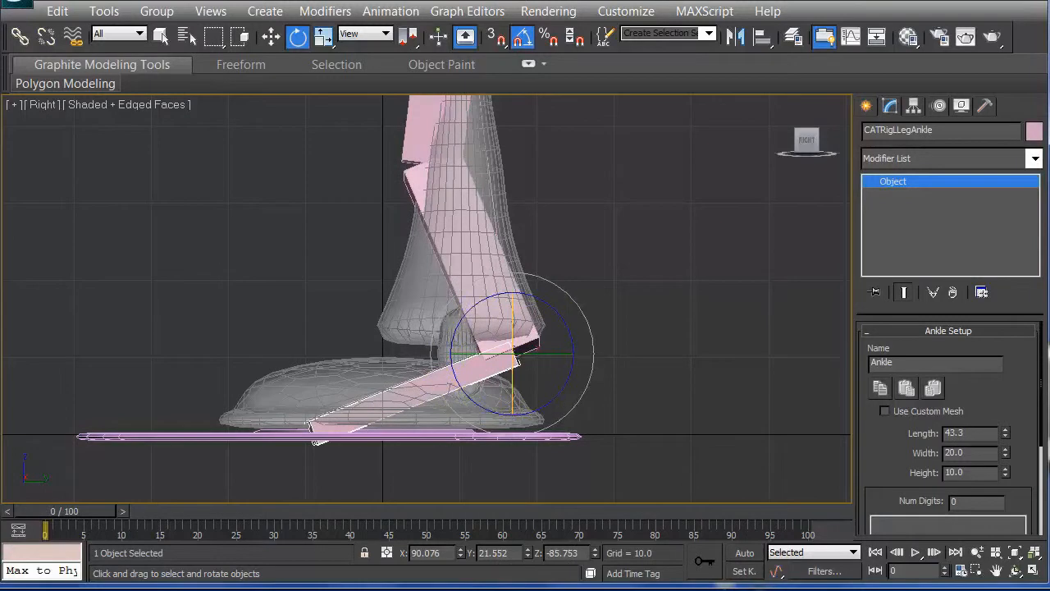
key(w)
drag(583, 358, 534, 356)
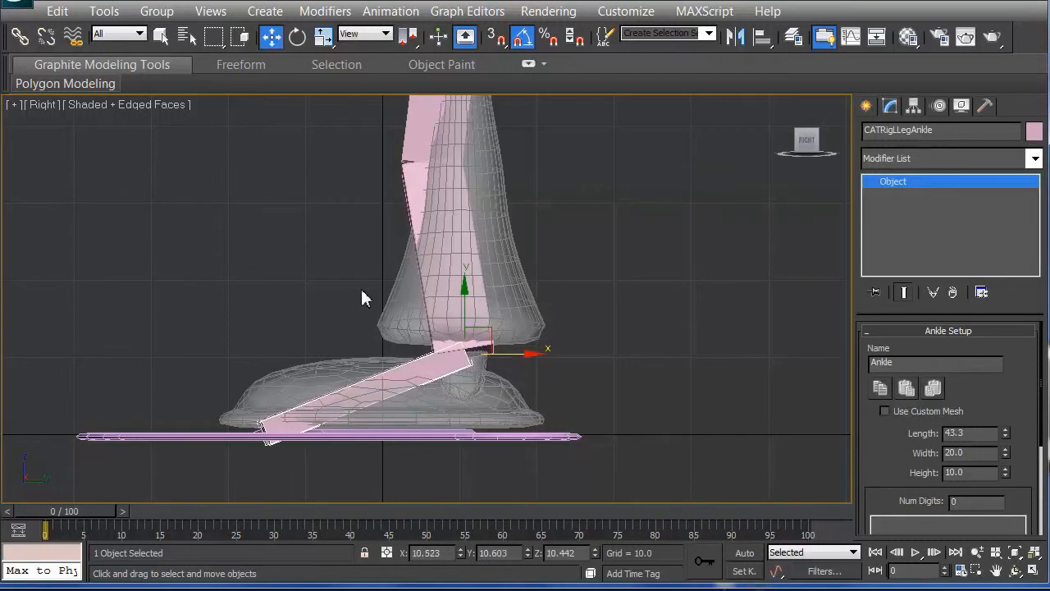
In the front view, move the left ankle bone to about X 8.5 and set its width to 36.9.
key(alt+w)
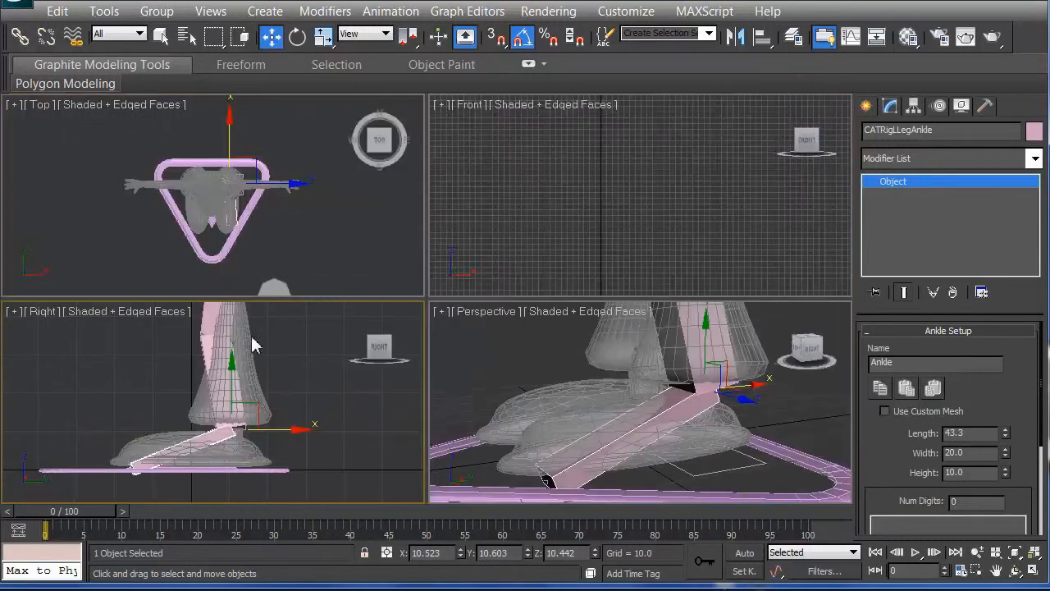
click(576, 238)
key(z)
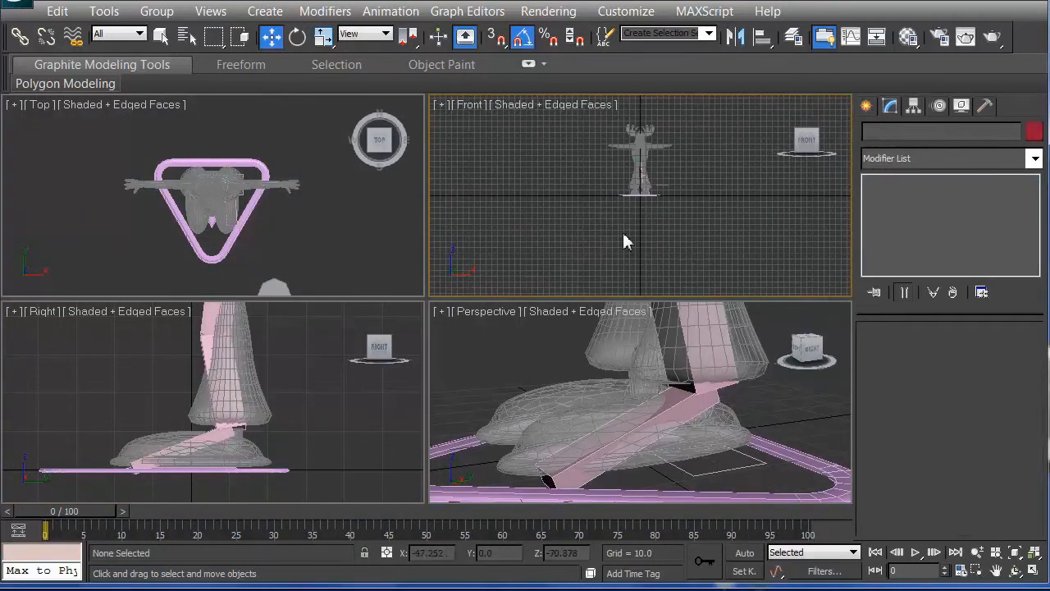
scroll(644, 197, up, 5)
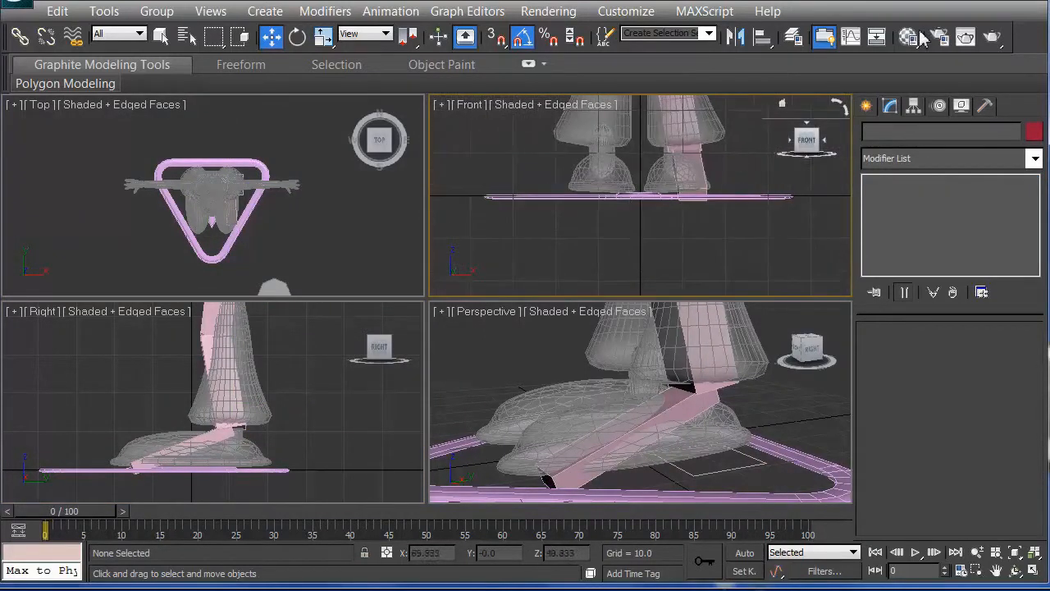
key(alt+w)
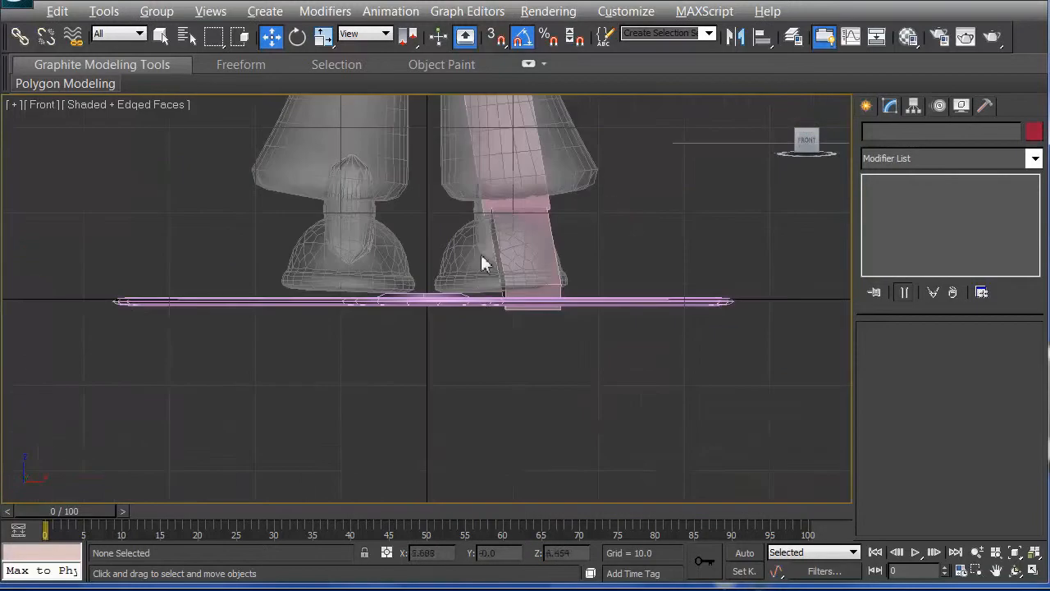
click(560, 289)
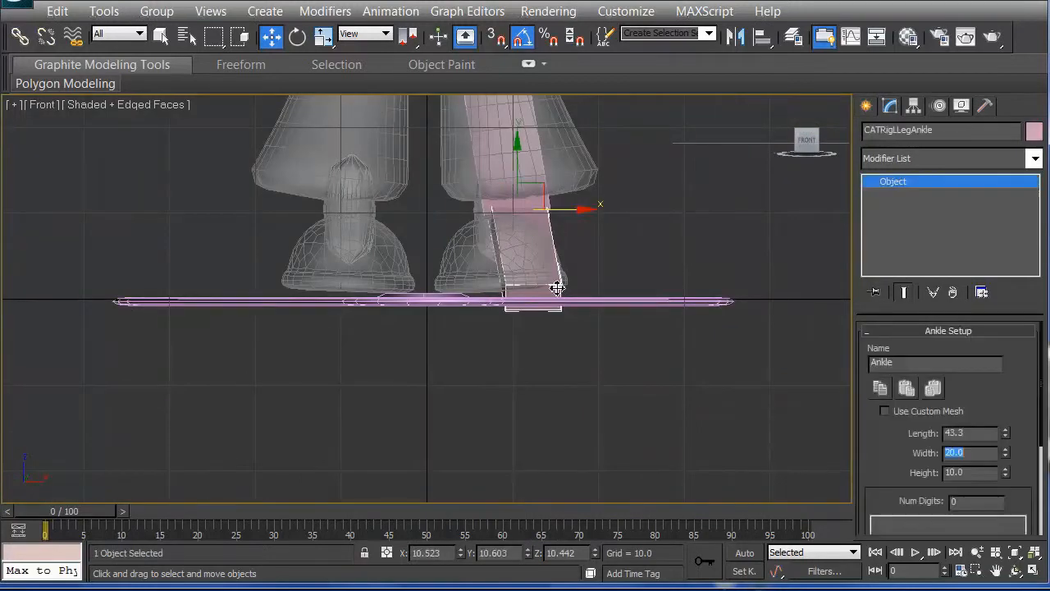
click(576, 213)
click(550, 236)
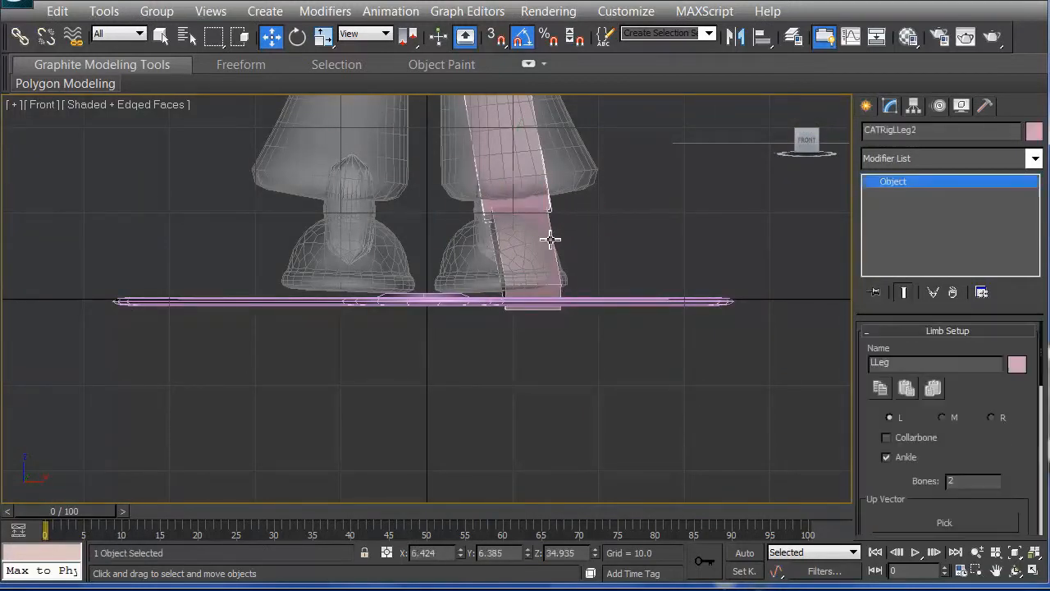
click(551, 236)
drag(587, 212, 570, 211)
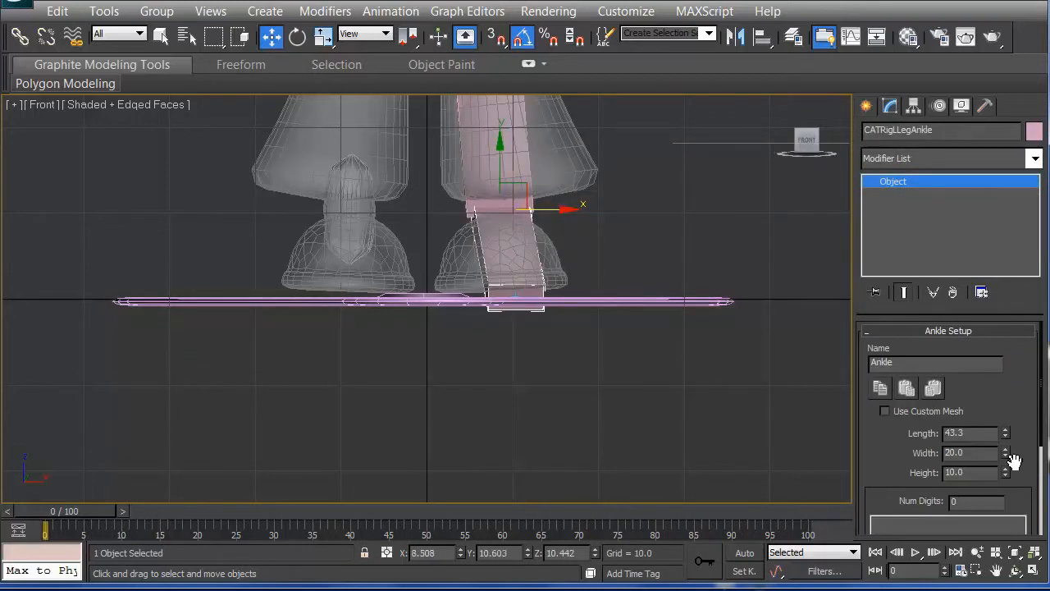
drag(1020, 421, 1021, 315)
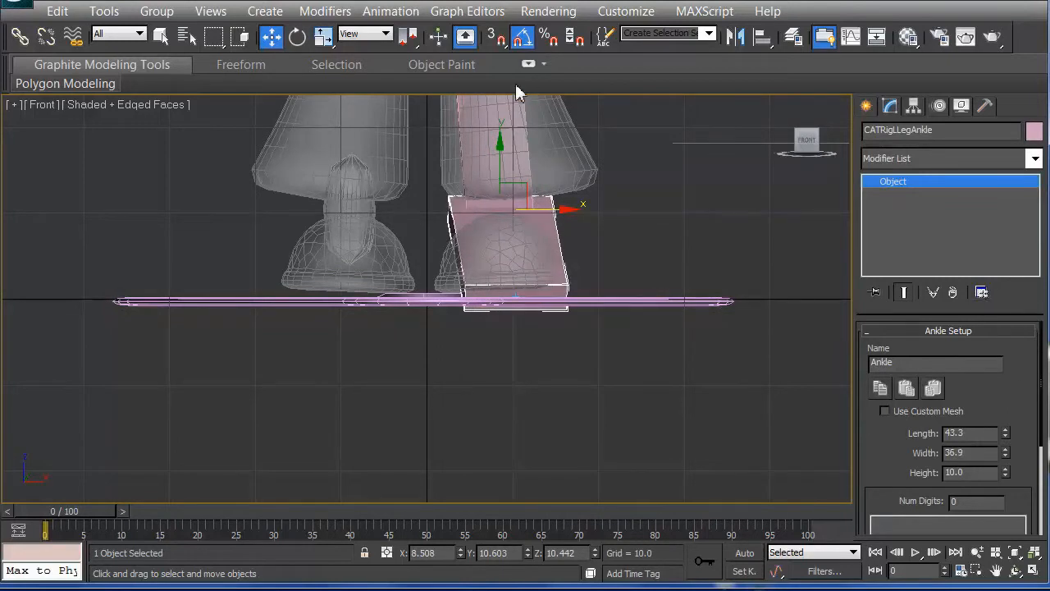
Increase the left shin bone's width so that it fills more of the lower-leg mesh.
click(516, 125)
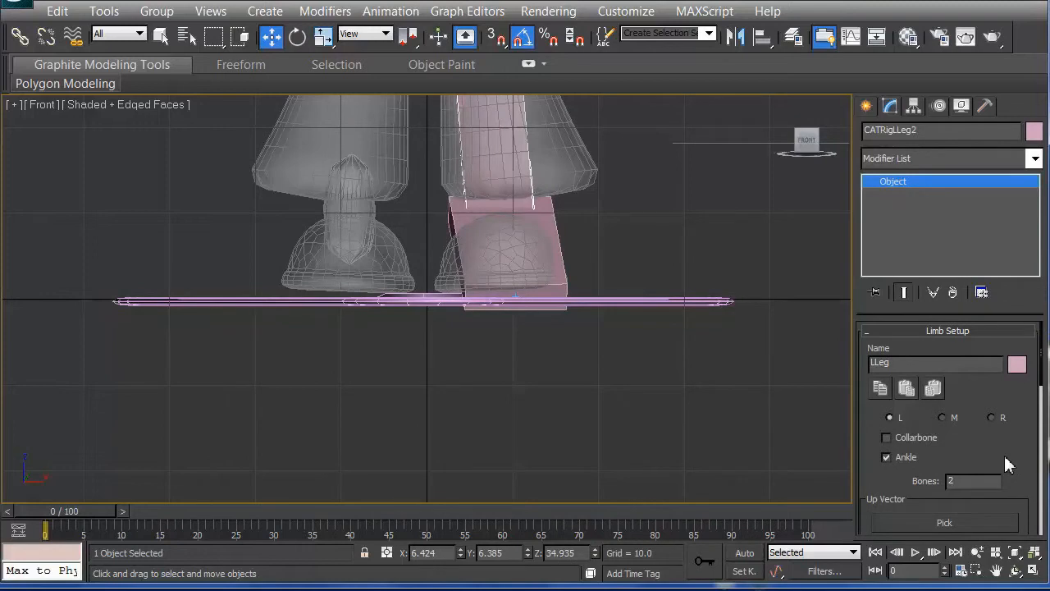
drag(1021, 445, 1021, 448)
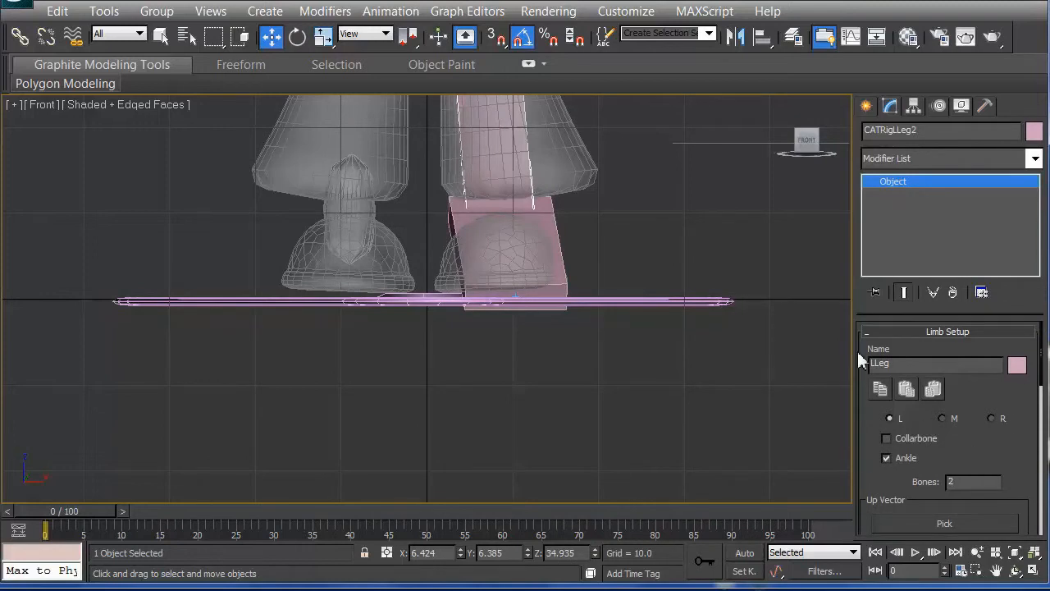
click(594, 207)
click(530, 178)
drag(1033, 472, 1040, 184)
drag(1008, 466, 1010, 419)
Scale the pelvis hub narrower, to a width of about 11.5.
alt+middle_drag(564, 220, 393, 295)
scroll(516, 249, up, 5)
click(352, 173)
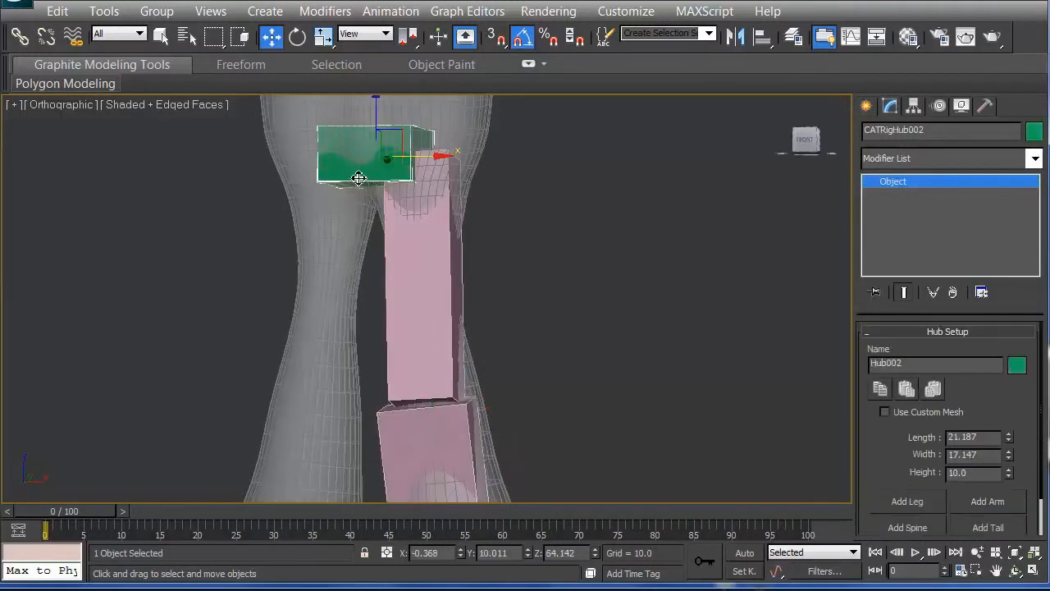
key(r)
drag(441, 159, 425, 159)
alt+middle_drag(353, 187, 453, 64)
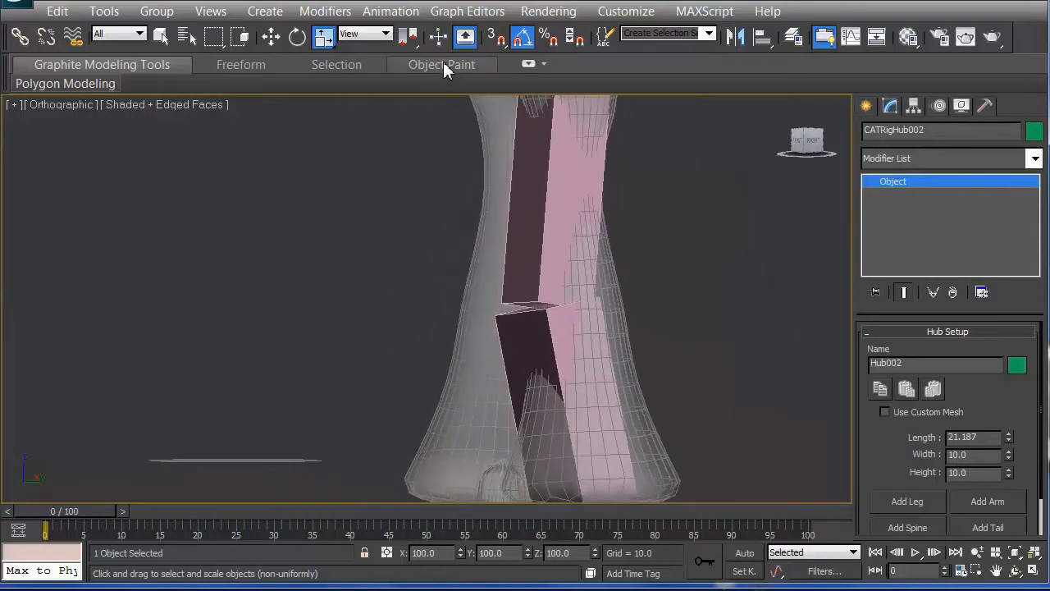
Set the left thigh bone's width to about 16.4 to match the shin bone.
alt+middle_drag(397, 207, 481, 226)
click(546, 233)
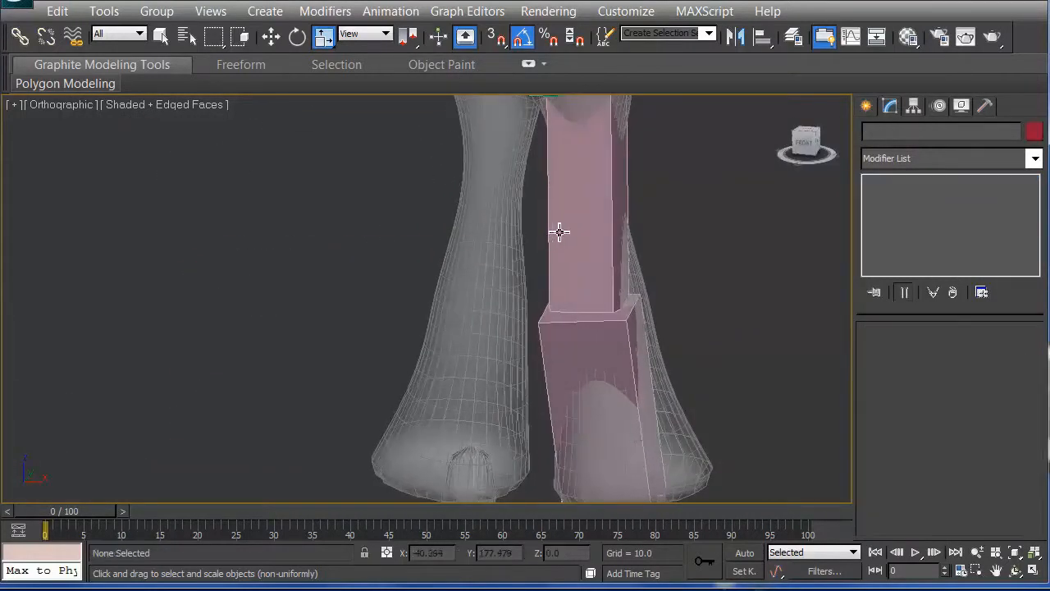
click(604, 265)
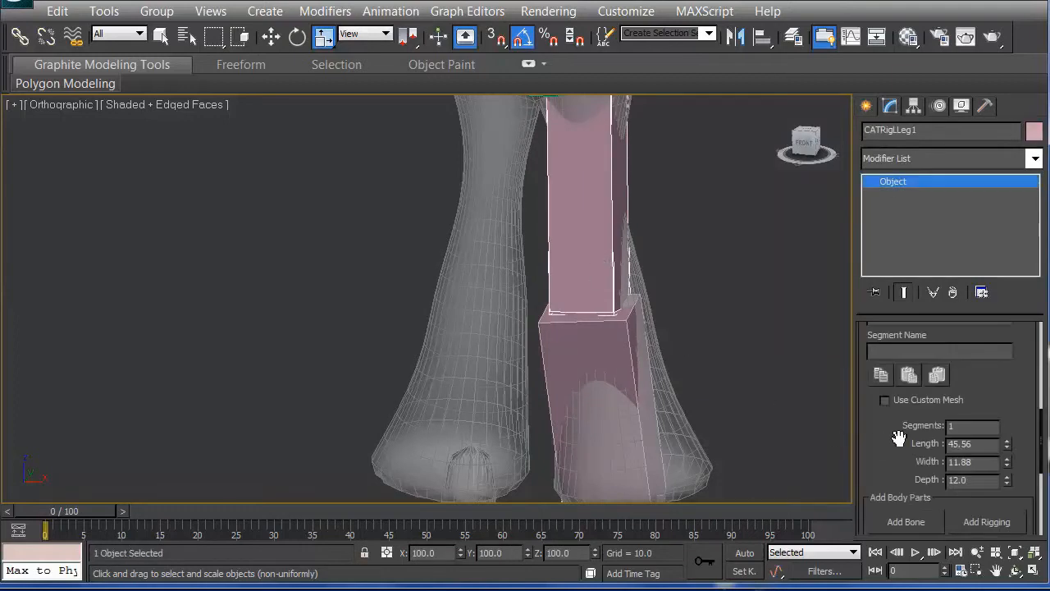
drag(1007, 465, 1007, 430)
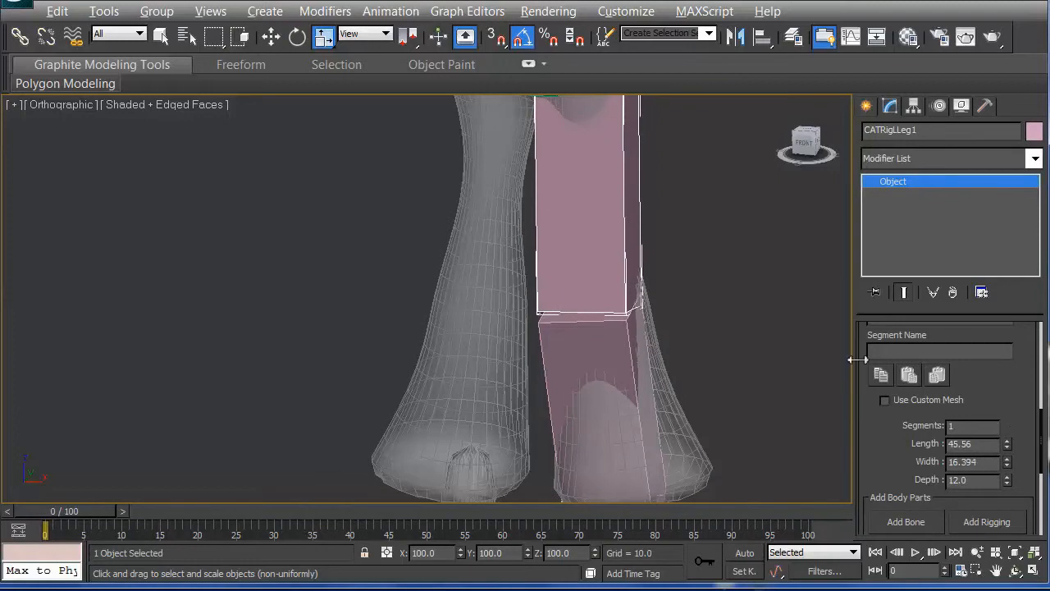
alt+middle_drag(661, 238, 678, 273)
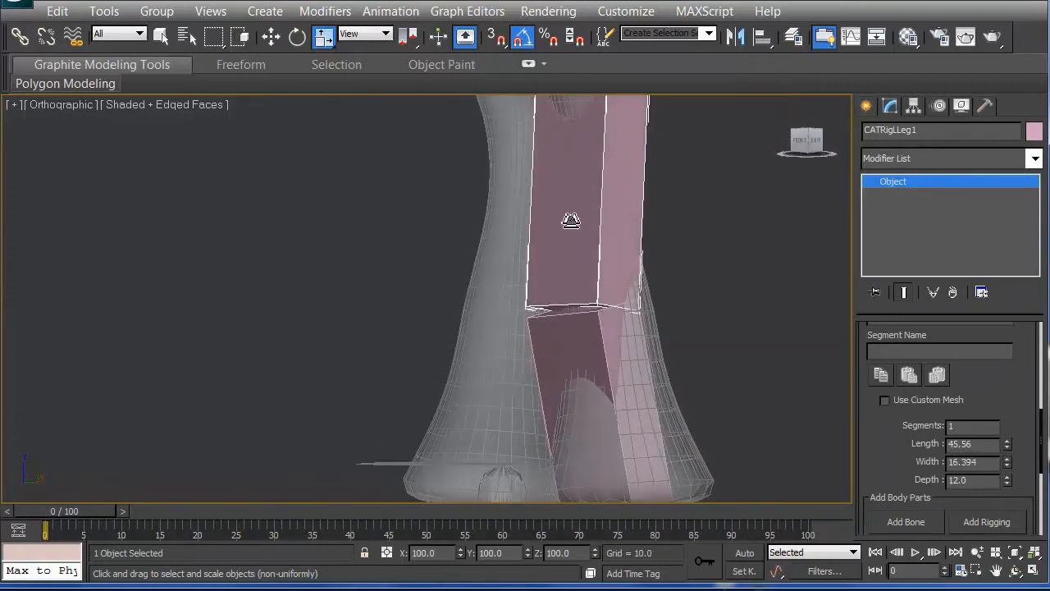
key(w)
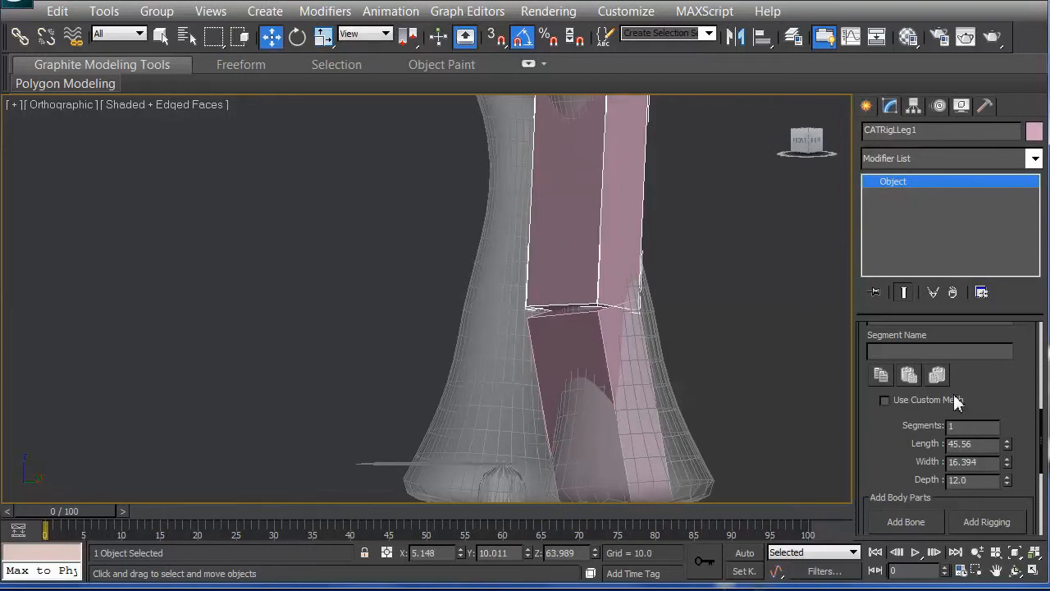
scroll(977, 502, up, 5)
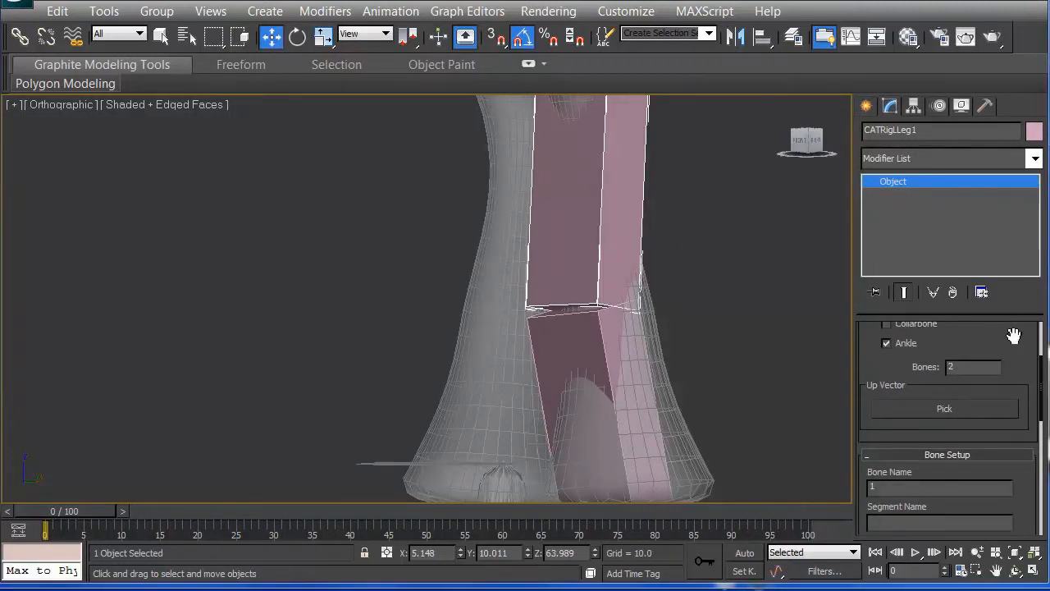
scroll(1032, 351, down, 10)
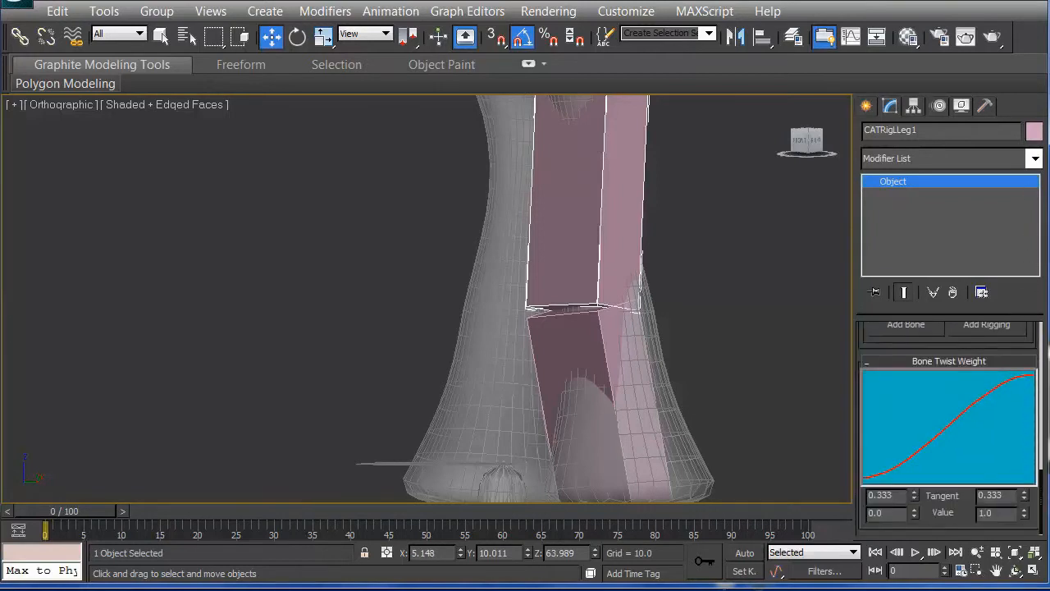
scroll(995, 165, up, 6)
scroll(994, 165, up, 1)
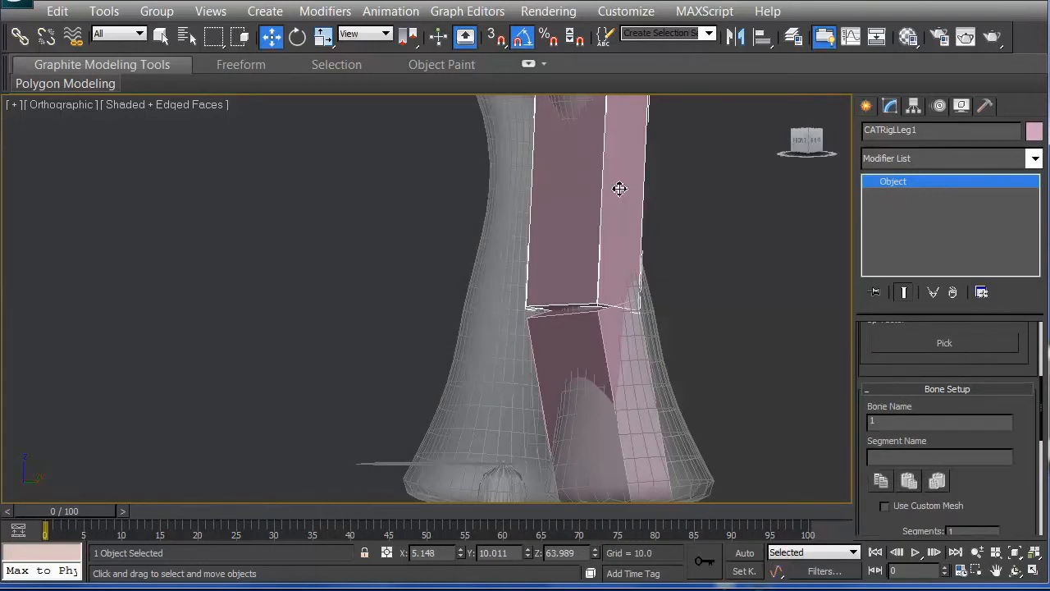
Add a second leg to the pelvis hub for the moose's right side.
alt+middle_drag(616, 178, 539, 341)
click(468, 235)
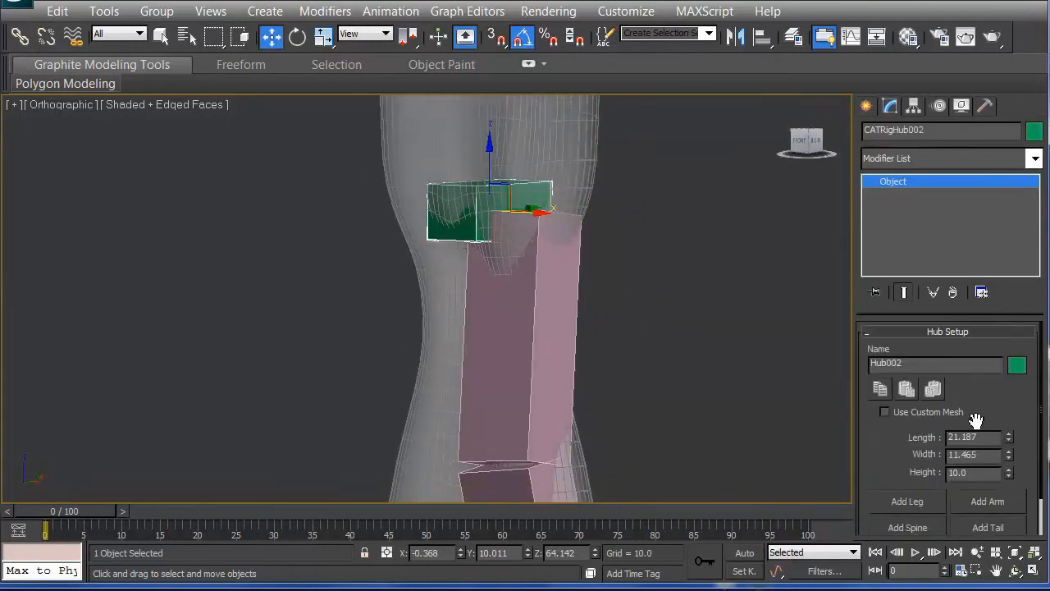
click(896, 508)
alt+middle_drag(406, 304, 409, 339)
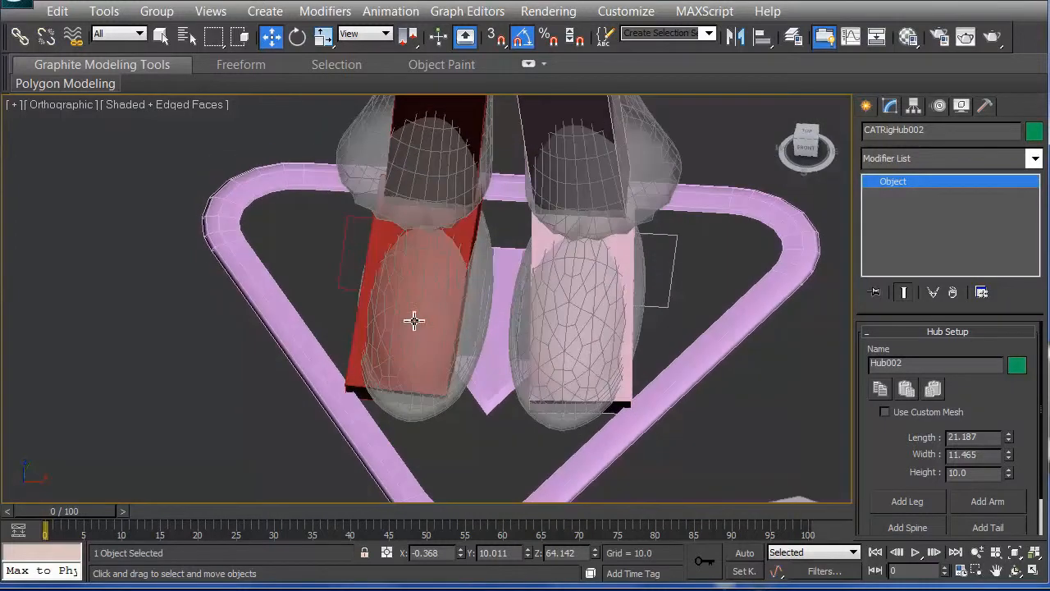
alt+middle_drag(545, 273, 531, 250)
Rotate the left ankle bone to follow the foot's direction and shift it inward over the foot mesh.
click(544, 234)
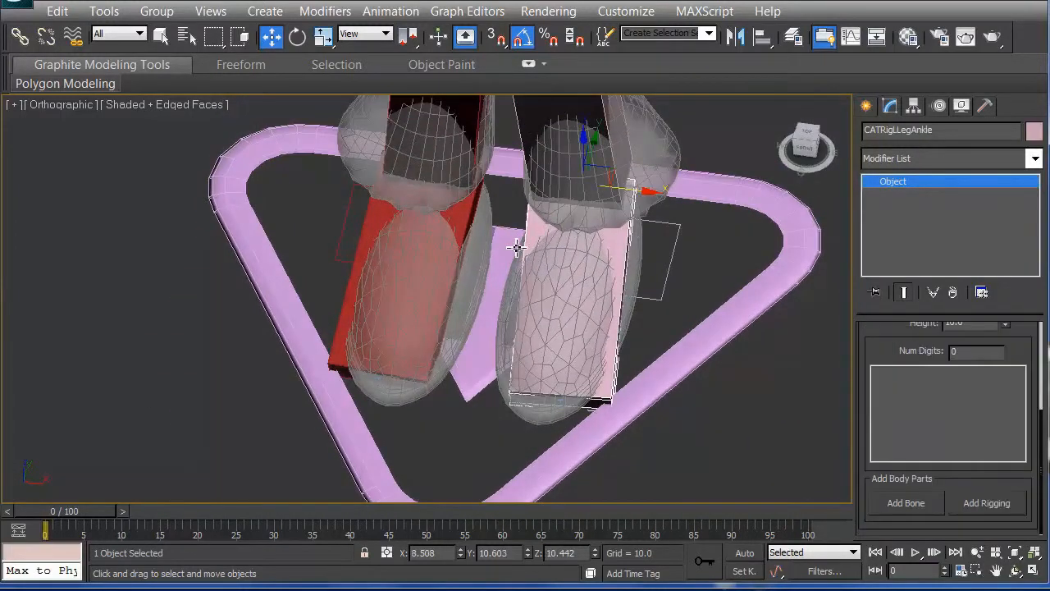
key(e)
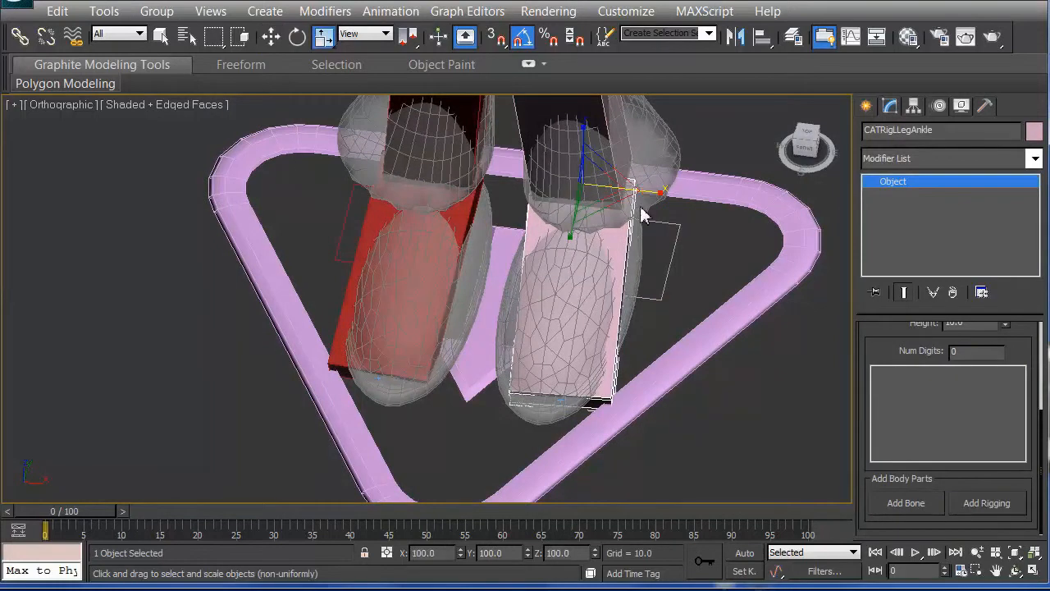
drag(579, 223, 612, 226)
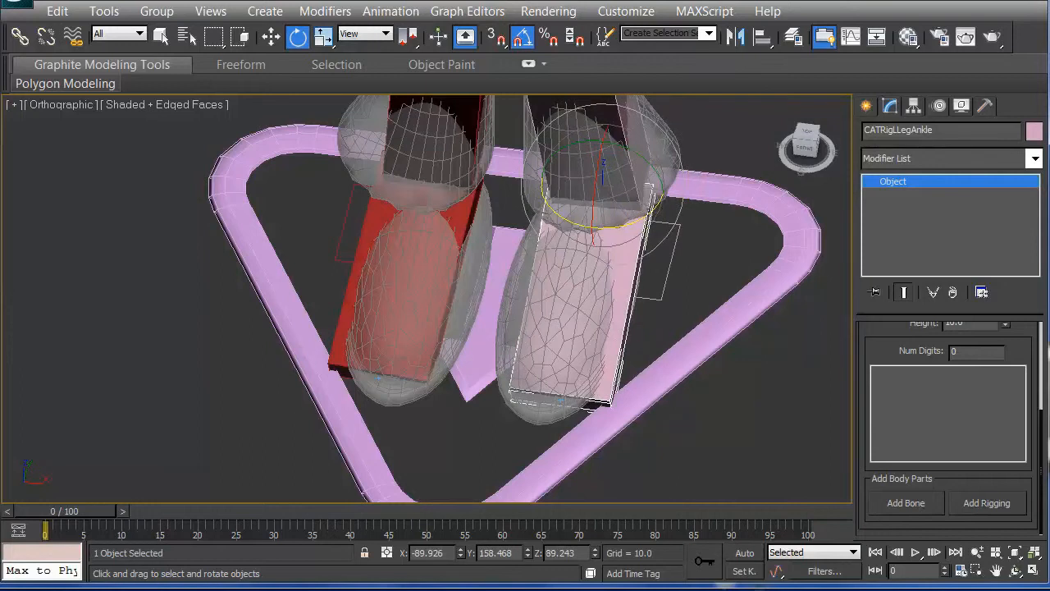
key(w)
drag(680, 195, 664, 250)
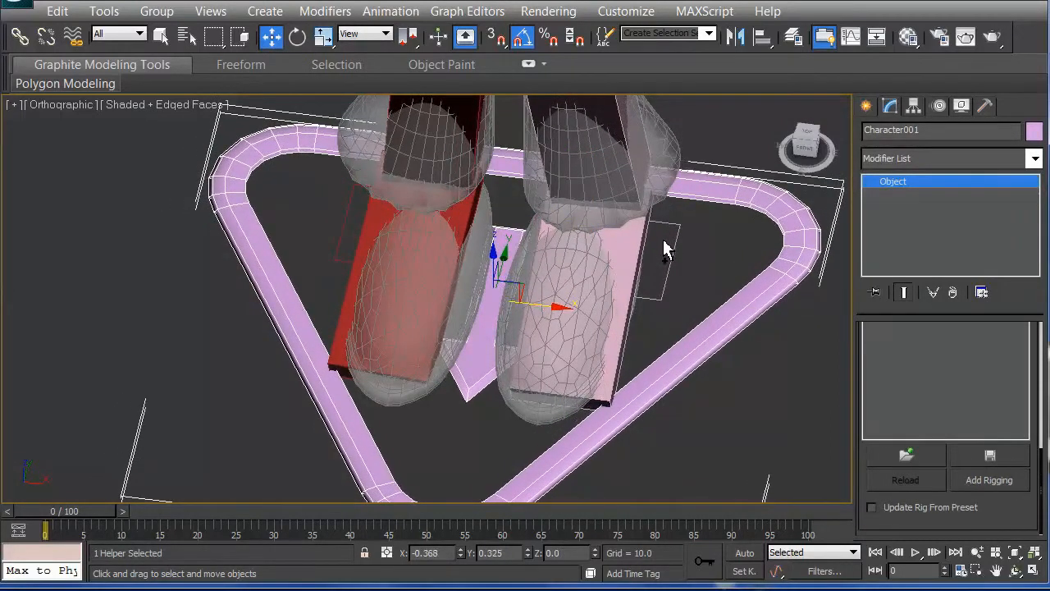
click(697, 244)
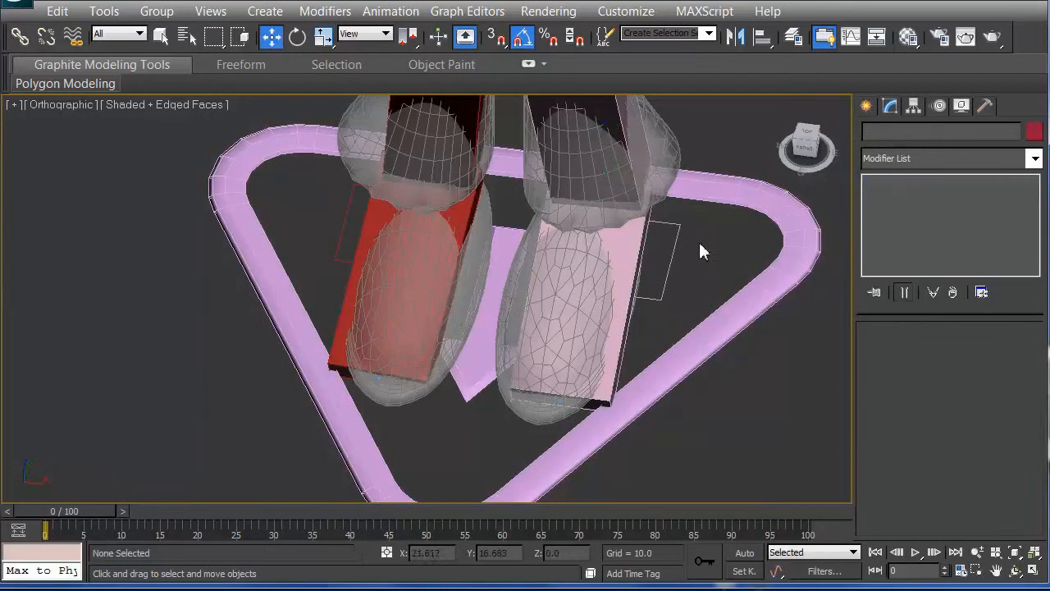
click(655, 232)
drag(672, 193, 500, 204)
click(370, 210)
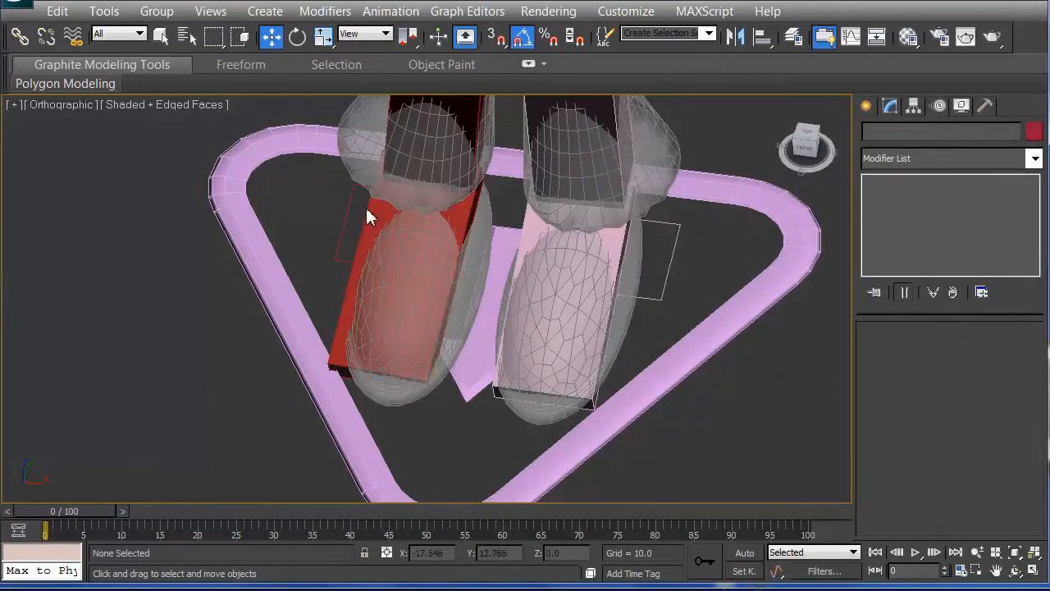
Shift the right ankle bone inward along X to about -7.6 so it fits the right foot mesh.
click(368, 221)
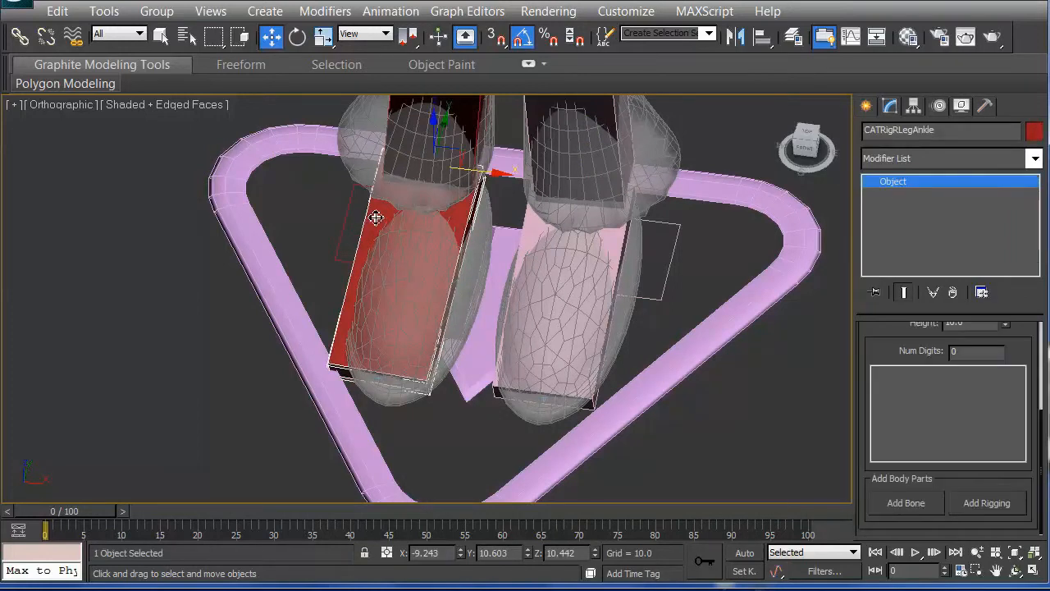
drag(500, 177, 508, 215)
mouse_move(509, 215)
alt+middle_down()
mouse_move(516, 200)
mouse_move(493, 192)
mouse_move(499, 209)
alt+middle_up()
scroll(499, 209, down, 5)
click(1014, 553)
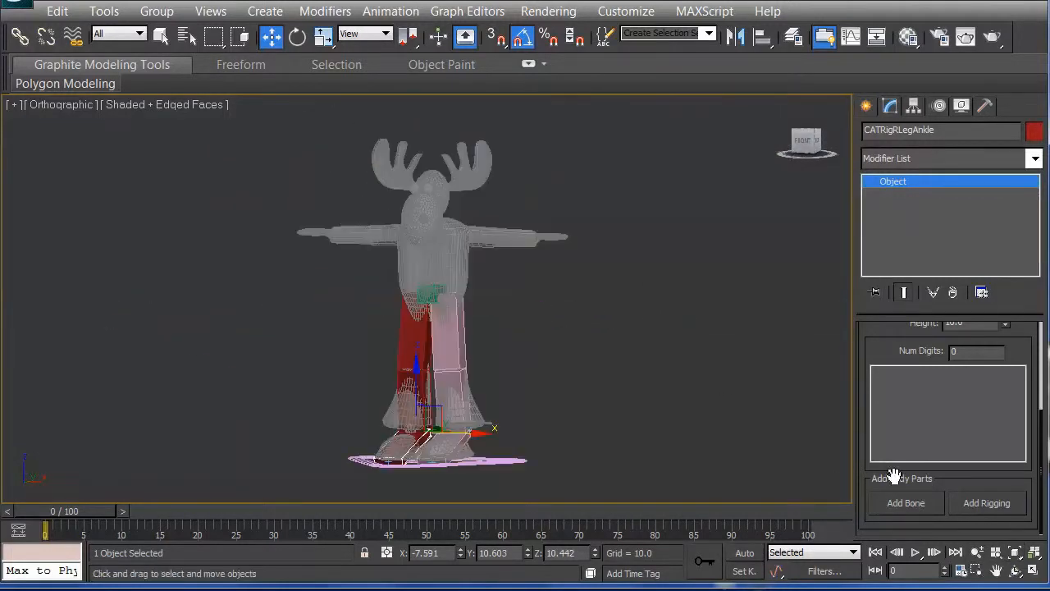
Add a spine to the pelvis hub.
alt+middle_drag(550, 254, 474, 281)
click(439, 297)
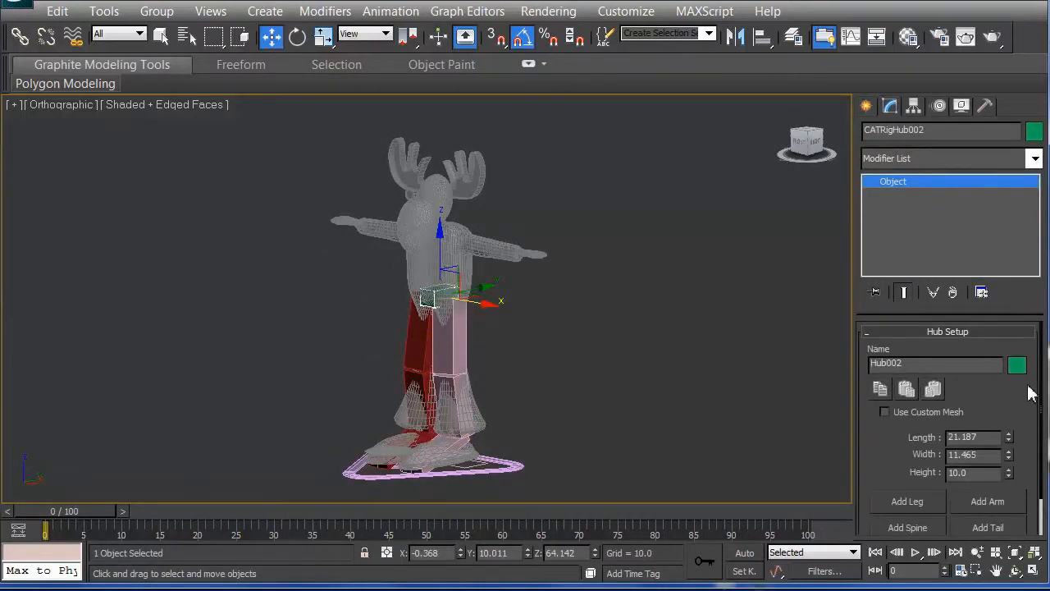
click(901, 532)
alt+middle_drag(687, 402, 687, 361)
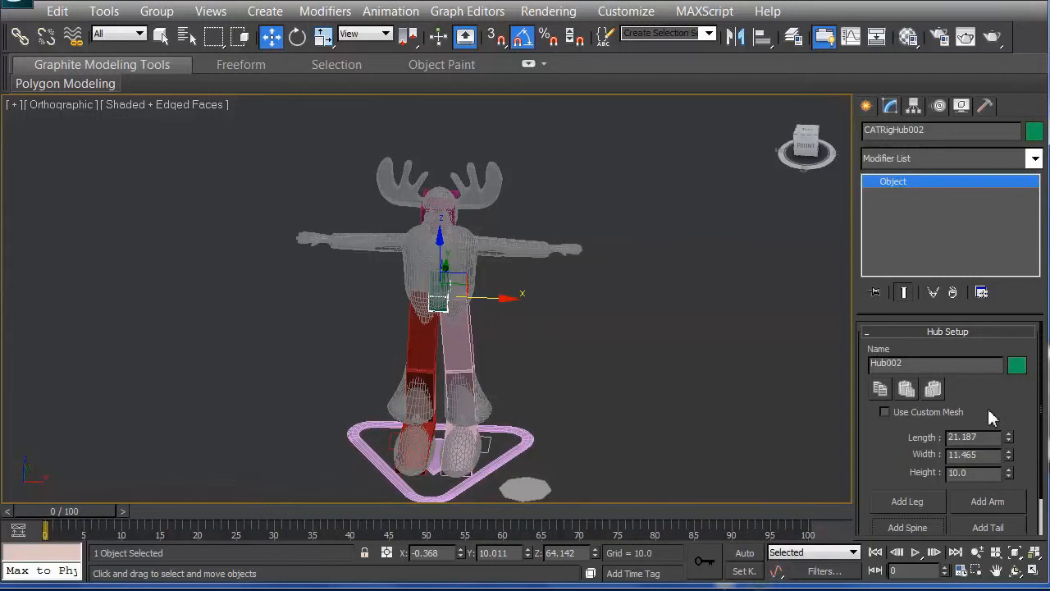
scroll(951, 420, down, 1)
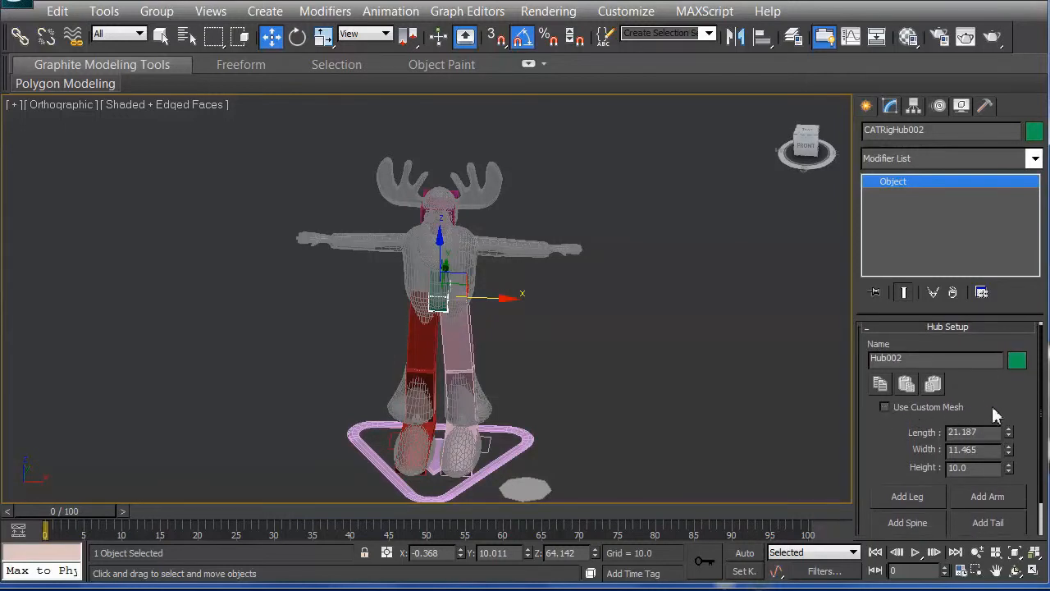
mouse_move(991, 401)
mouse_down()
mouse_move(992, 354)
mouse_move(988, 397)
mouse_up()
Set the spine to 4 bones and shorten it so the chest hub sits inside the upper torso.
alt+middle_drag(434, 251, 446, 271)
click(445, 271)
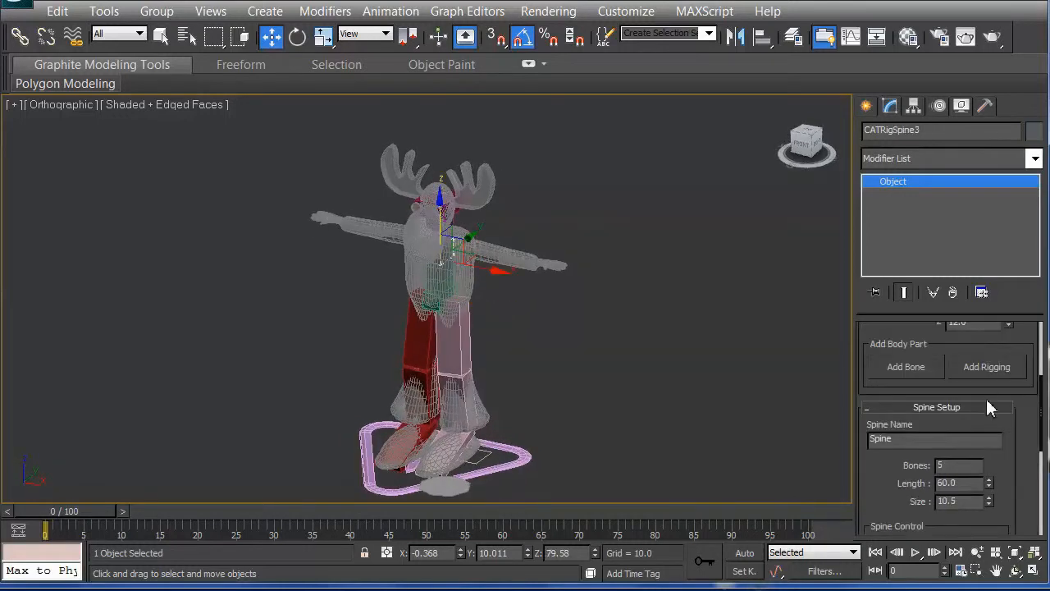
drag(1019, 435, 1014, 577)
drag(1007, 428, 998, 426)
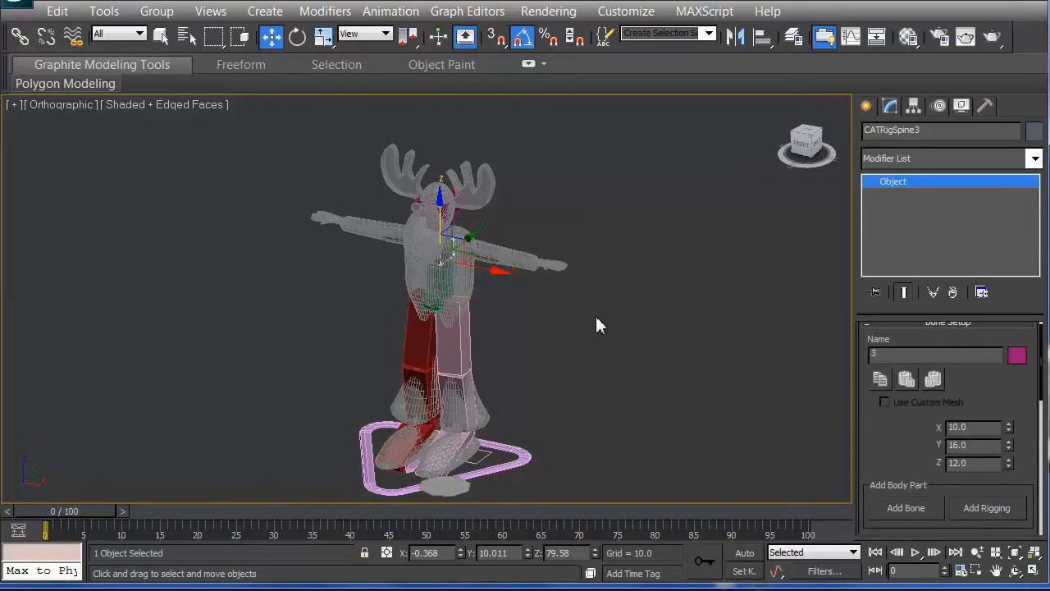
click(441, 280)
click(443, 288)
alt+middle_drag(456, 292, 456, 234)
click(458, 228)
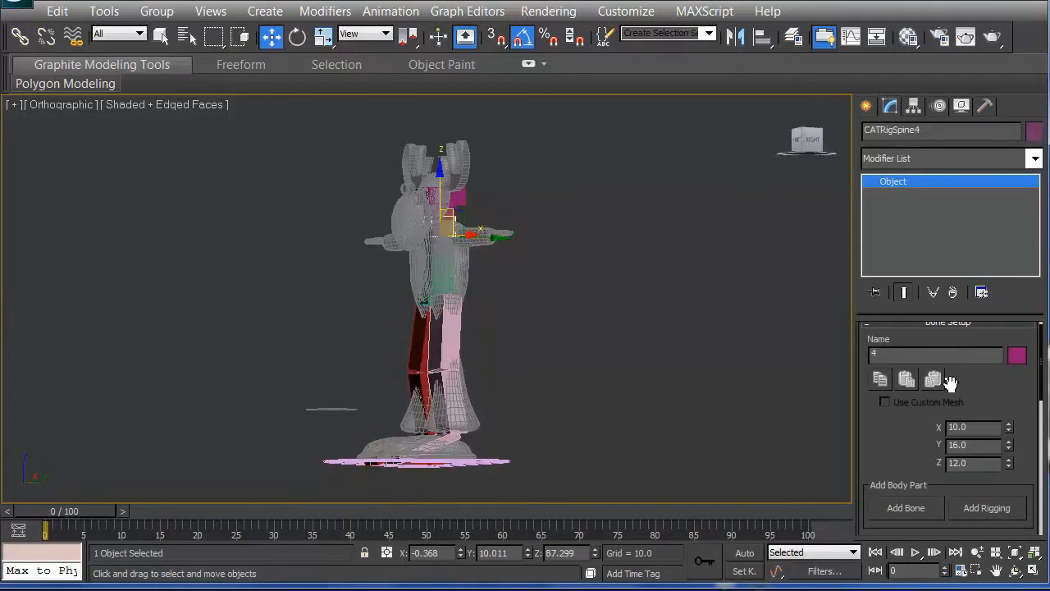
scroll(1026, 376, down, 5)
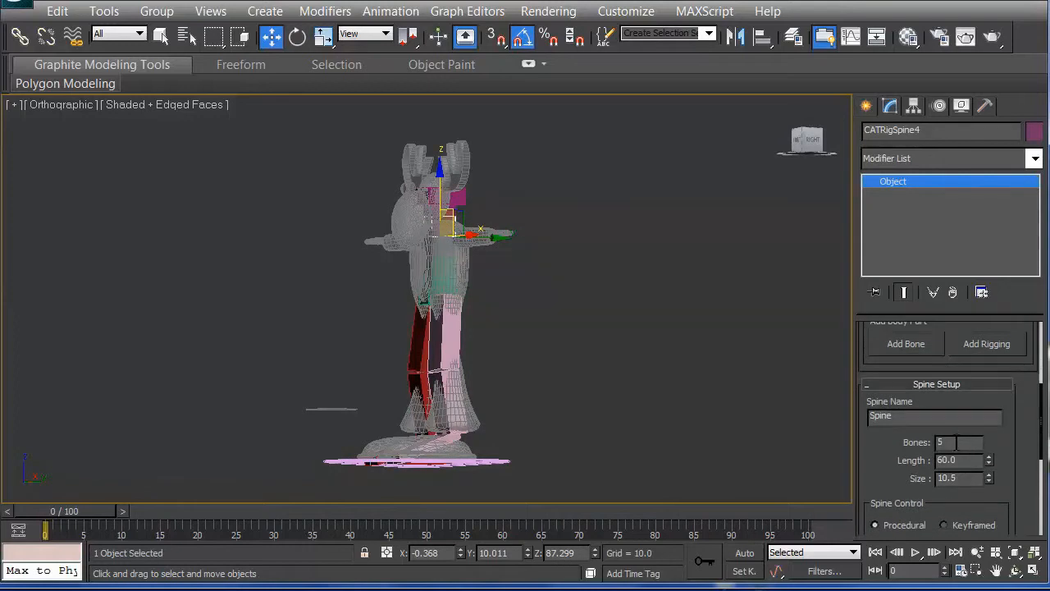
key(Return)
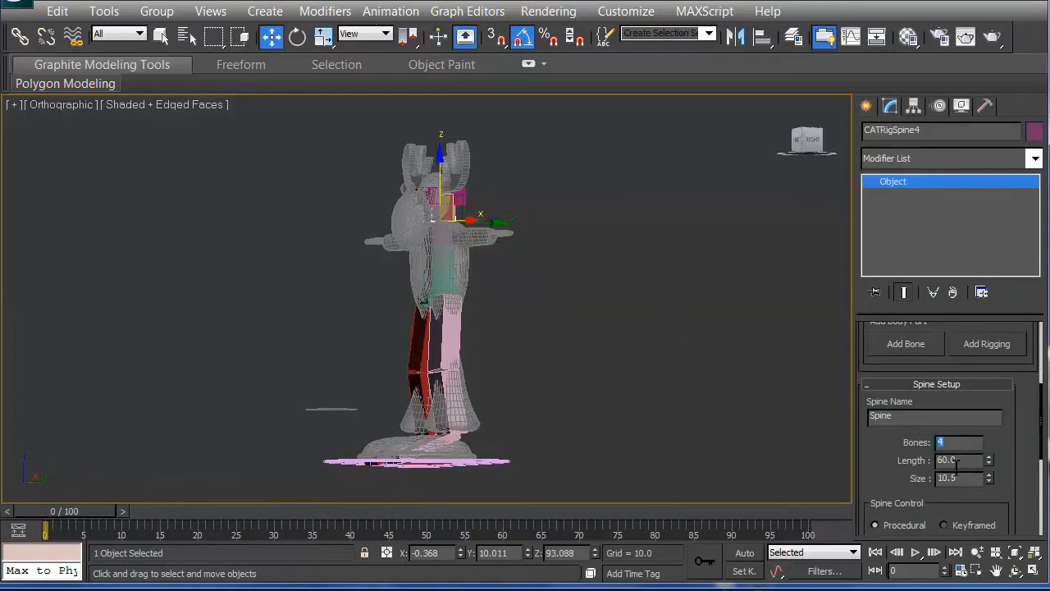
click(909, 457)
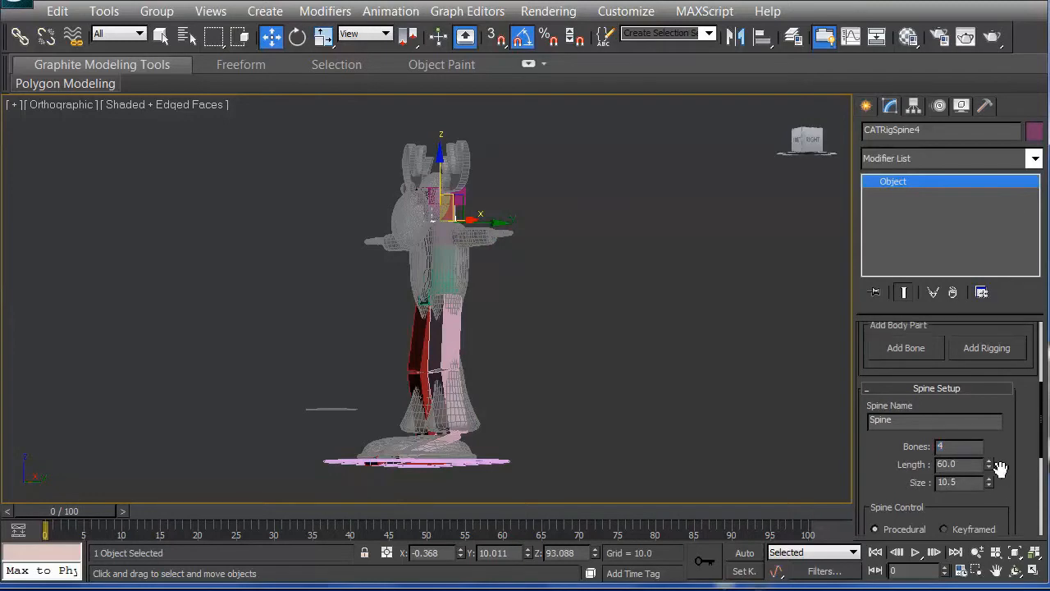
drag(987, 464, 958, 506)
Set the chest hub's length to about 23.25 to fit the torso's depth.
alt+middle_drag(617, 296, 518, 129)
click(510, 156)
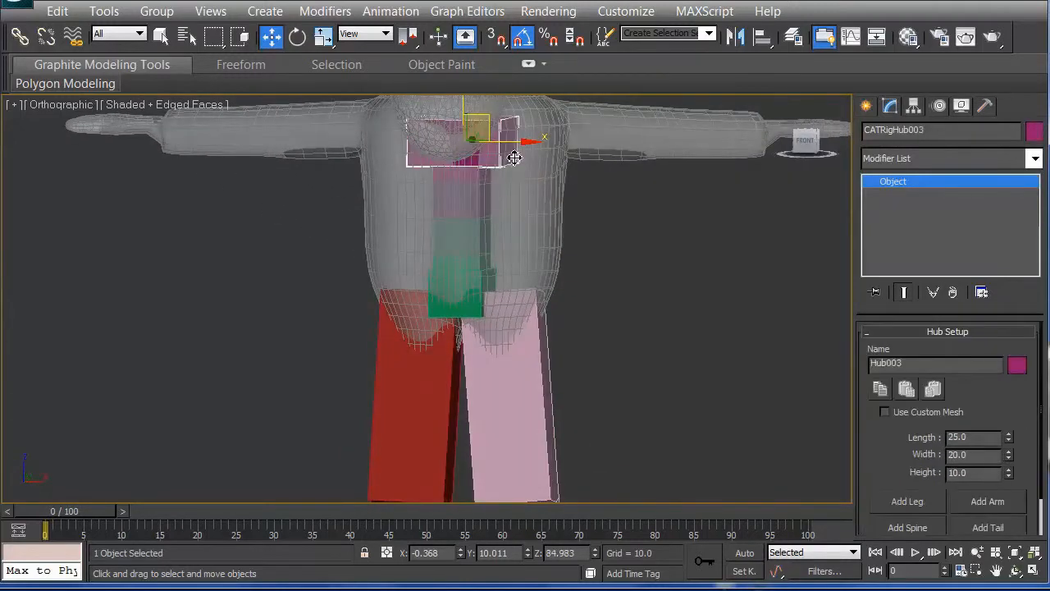
drag(1009, 437, 1009, 410)
alt+middle_drag(574, 312, 472, 270)
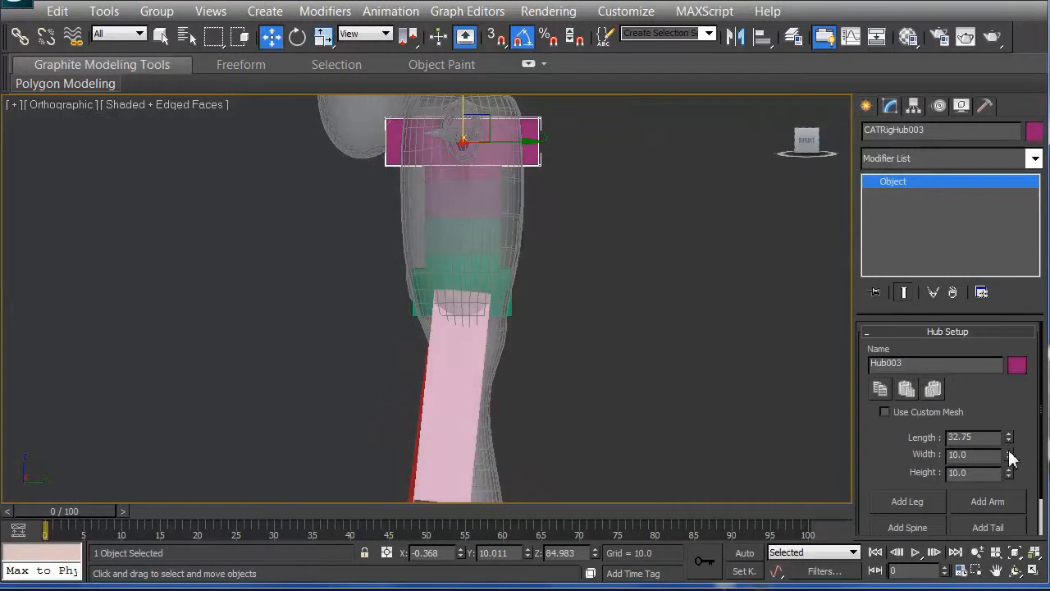
drag(1010, 446, 991, 464)
alt+middle_drag(648, 275, 575, 217)
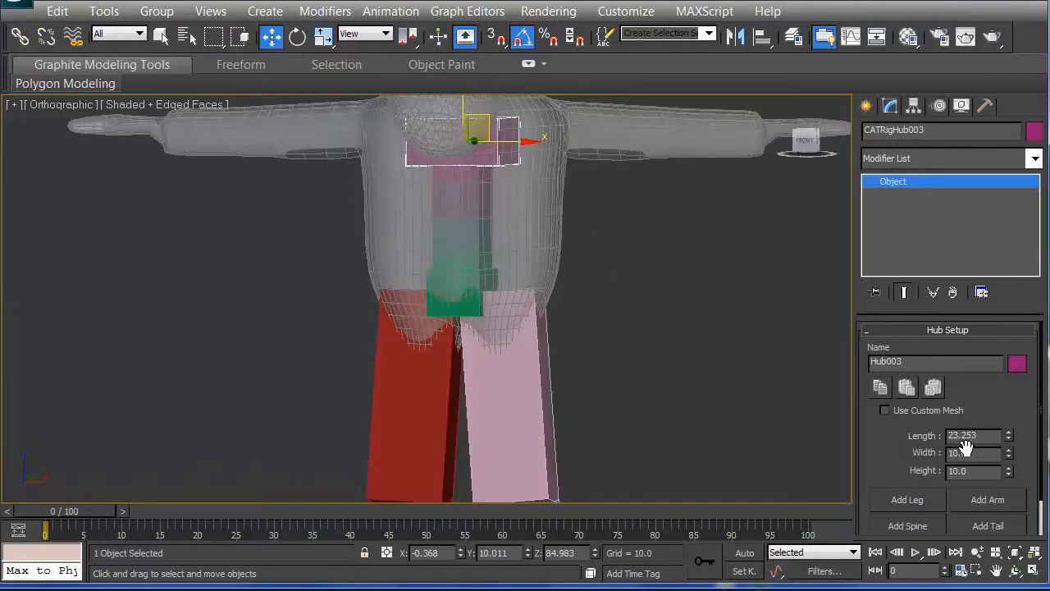
Widen the chest hub to 34.9 and increase its height to about 16.87 to fill the upper torso.
drag(1008, 456, 1047, 251)
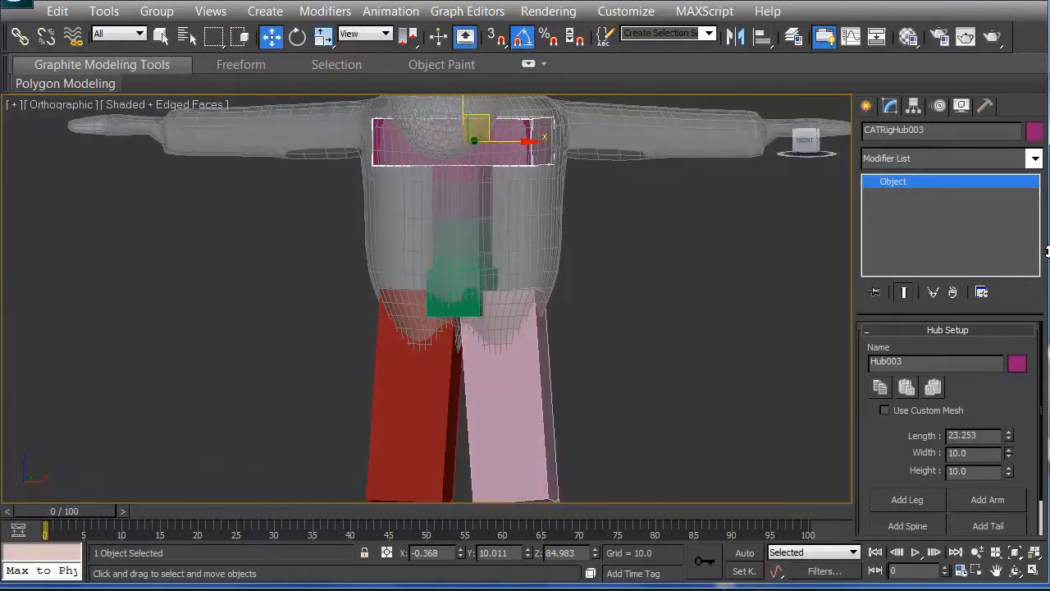
key(alt)
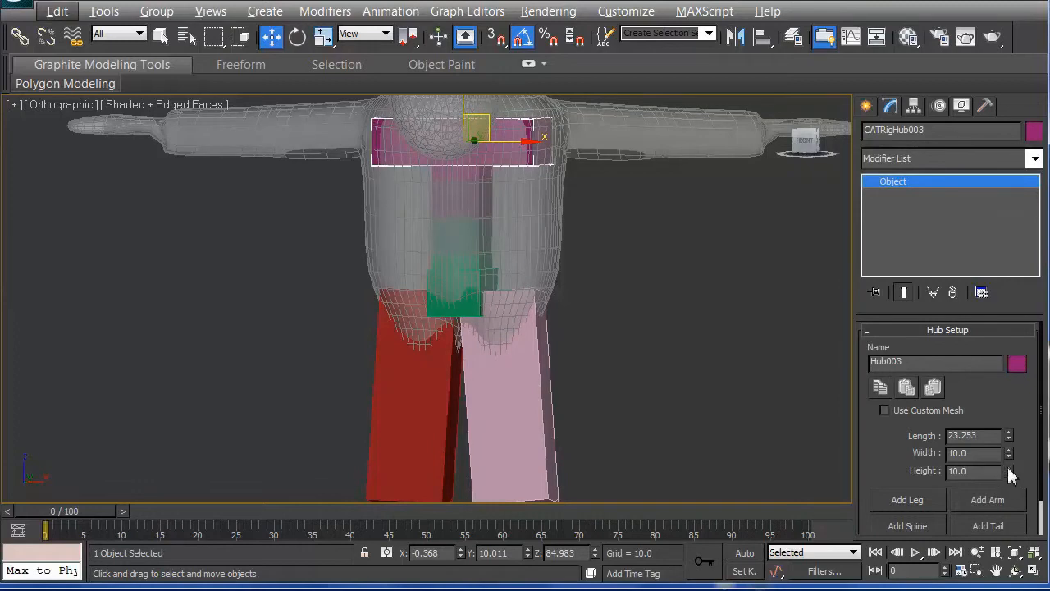
click(1009, 469)
drag(1009, 470, 1029, 410)
Adjust the chest hub vertically to about Z 85.55 so it lines up with the shoulders.
alt+middle_drag(636, 206, 462, 230)
drag(446, 229, 448, 218)
alt+middle_drag(472, 301, 417, 203)
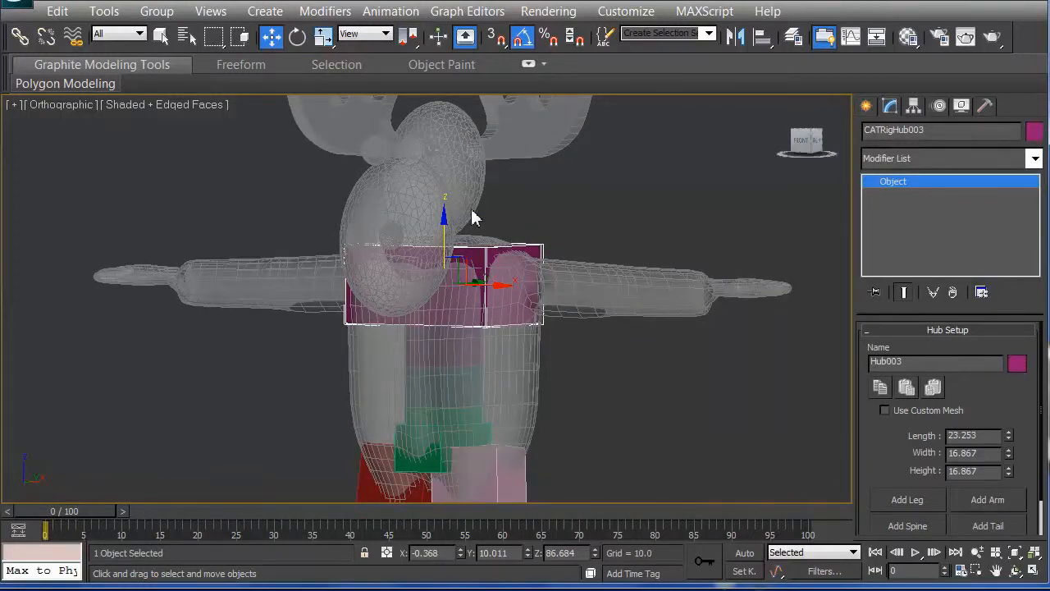
drag(445, 216, 441, 223)
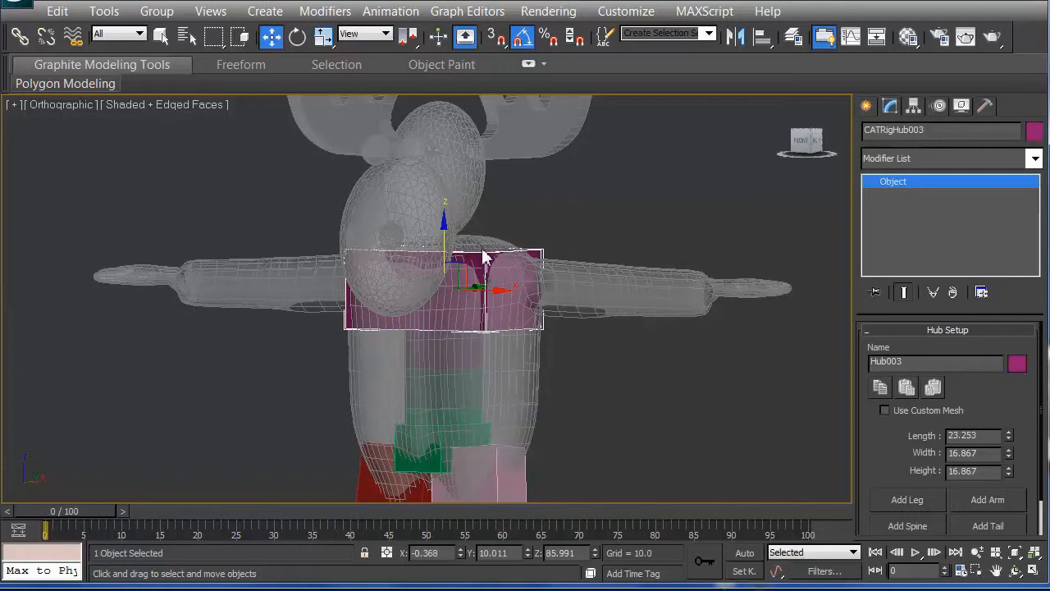
alt+middle_drag(511, 244, 472, 212)
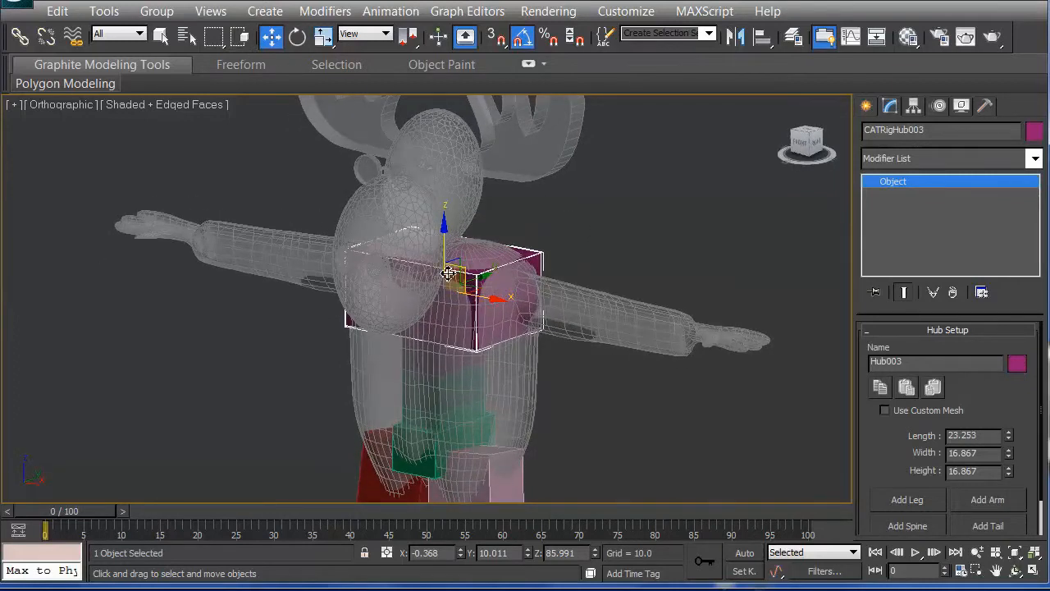
alt+middle_drag(497, 269, 429, 244)
drag(445, 227, 439, 238)
mouse_move(439, 238)
alt+middle_down()
mouse_move(306, 205)
mouse_move(351, 232)
mouse_move(445, 238)
alt+middle_up()
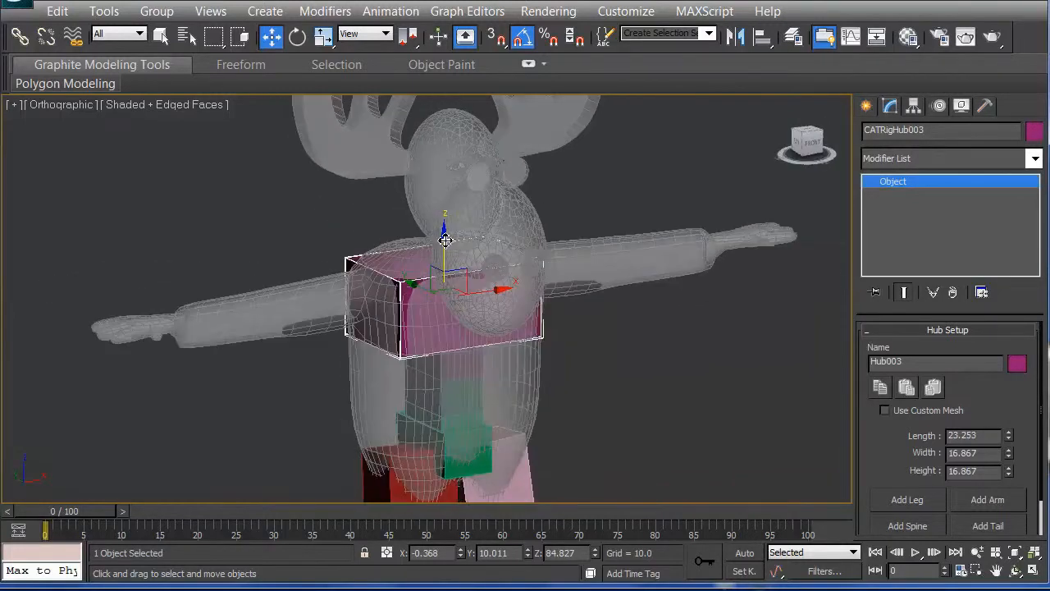
drag(449, 239, 446, 231)
alt+middle_drag(446, 231, 361, 261)
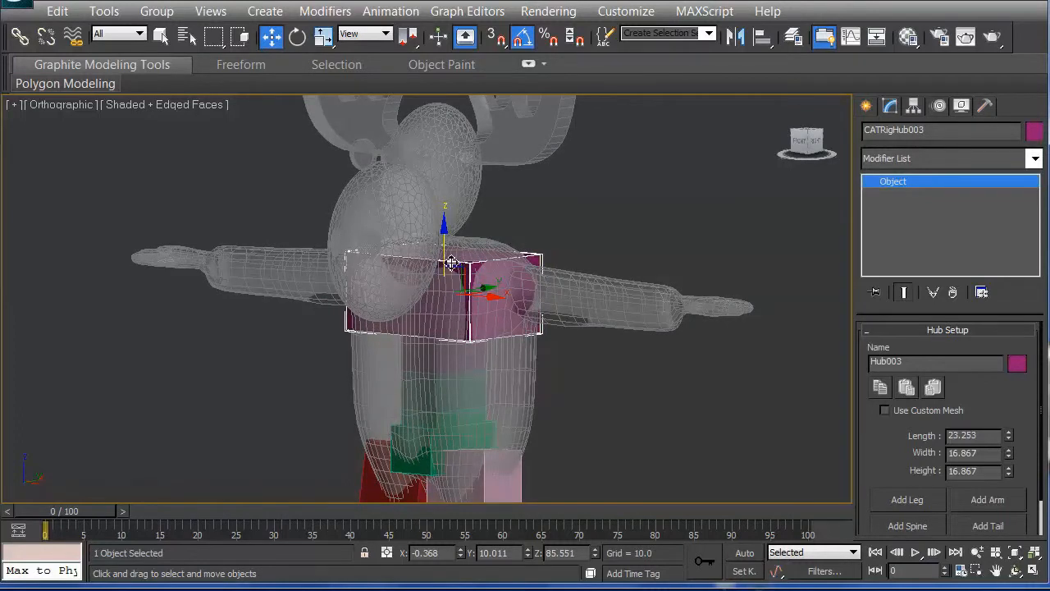
Add a second spine to the chest hub for the neck.
click(579, 238)
click(474, 291)
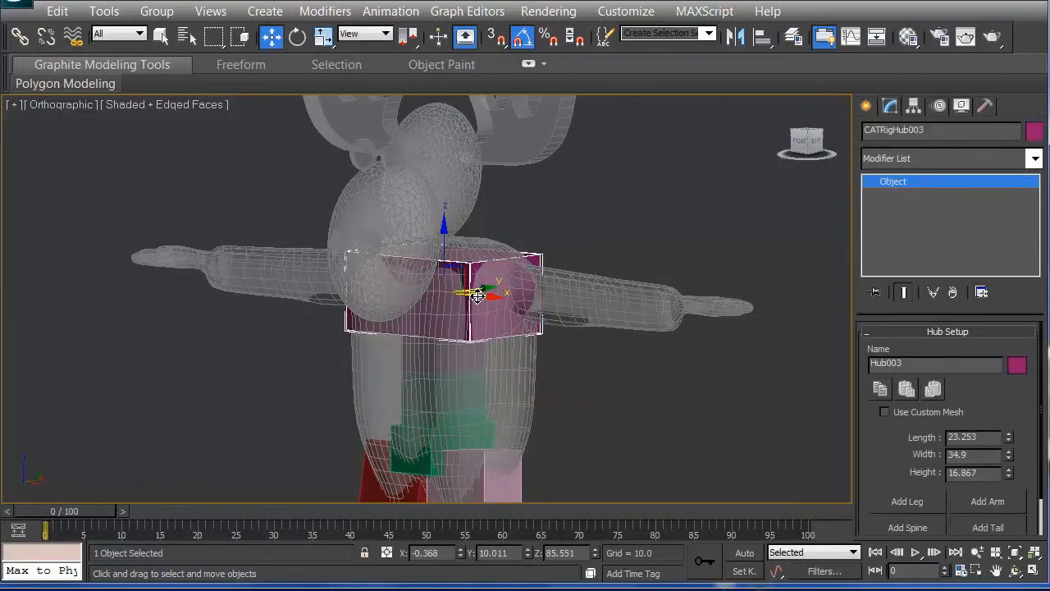
mouse_move(492, 265)
alt+middle_down()
mouse_move(507, 267)
mouse_move(468, 235)
mouse_move(492, 246)
alt+middle_up()
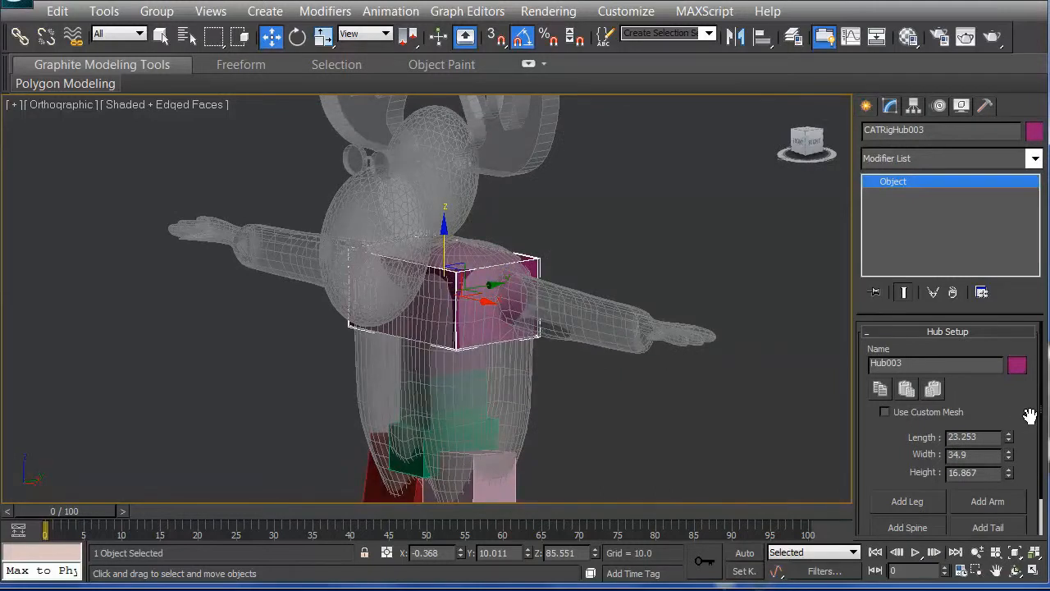
scroll(1025, 406, down, 1)
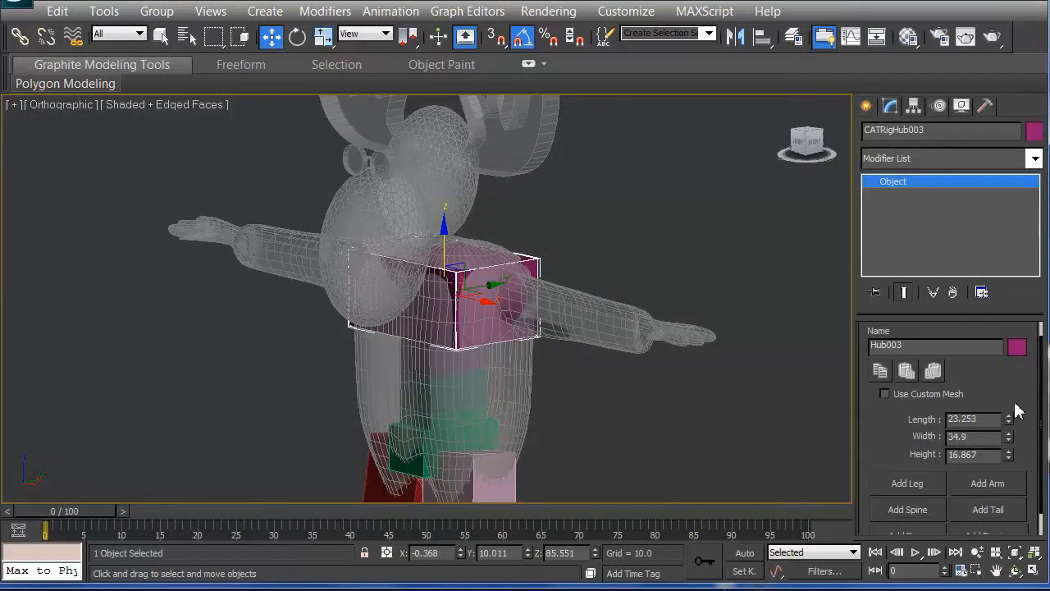
scroll(1025, 414, down, 1)
click(909, 485)
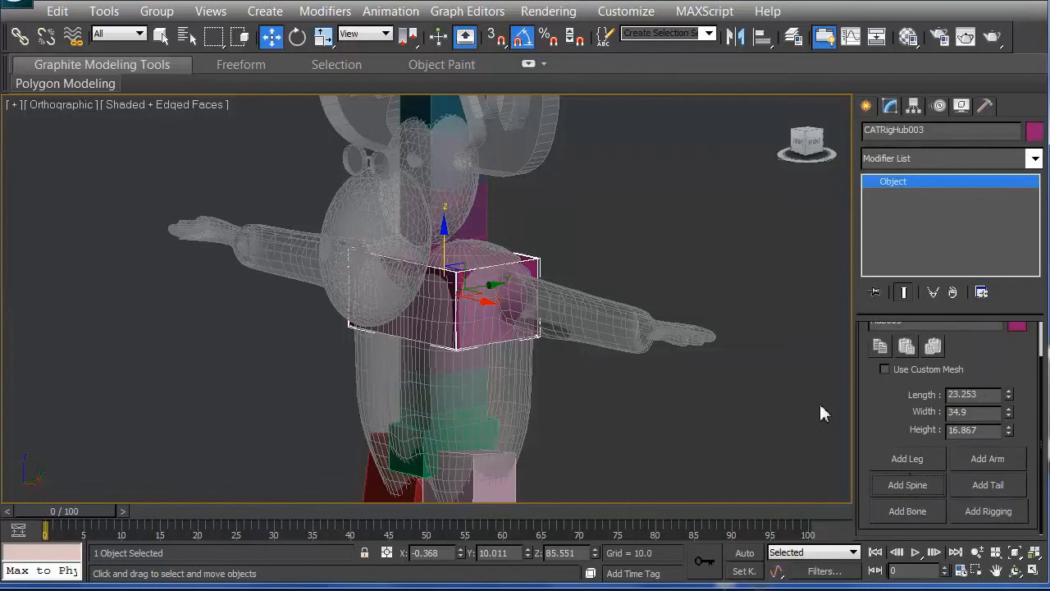
alt+middle_drag(543, 212, 501, 246)
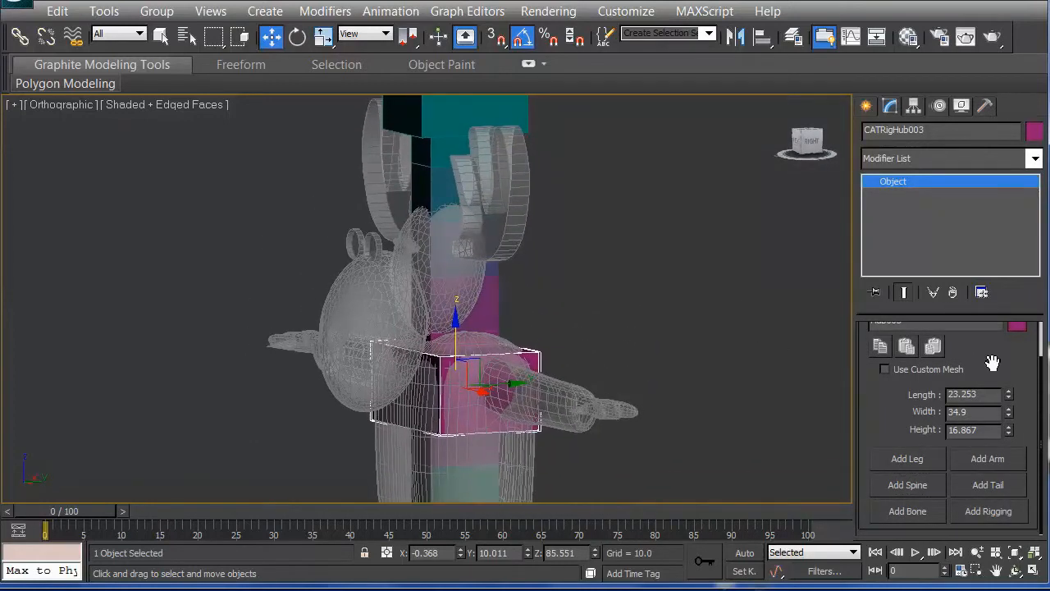
scroll(973, 439, up, 2)
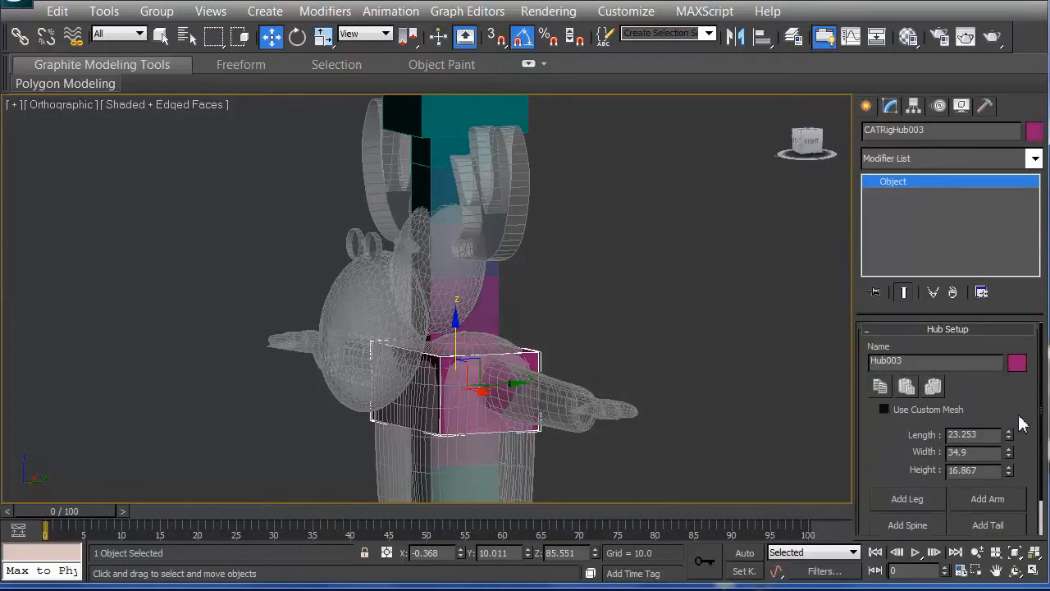
Set the neck spine to 2 bones and shorten its length to 29.7.
click(440, 164)
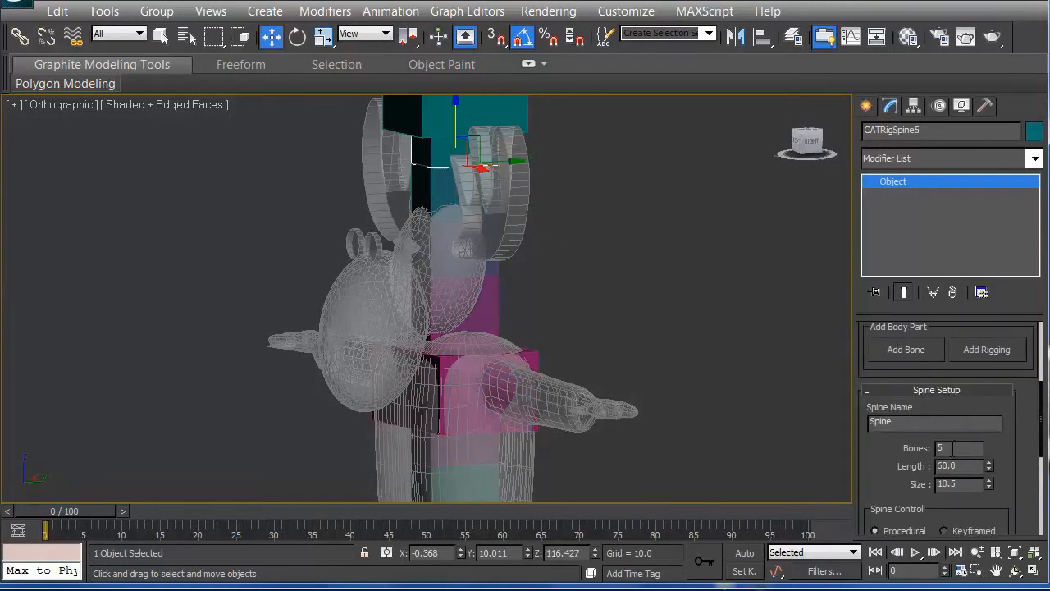
click(951, 448)
text(2)
key(Return)
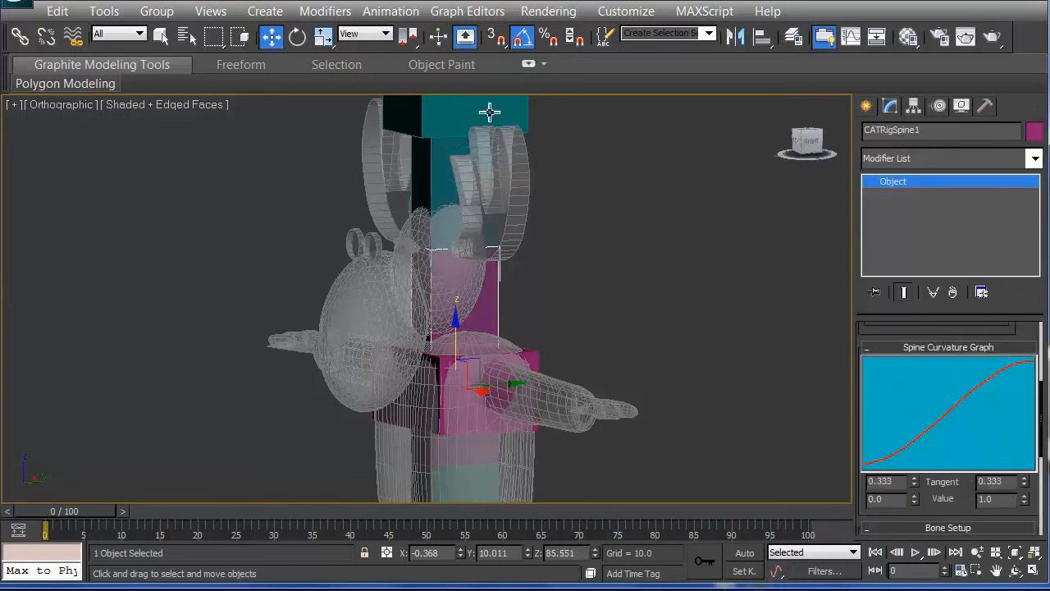
click(436, 164)
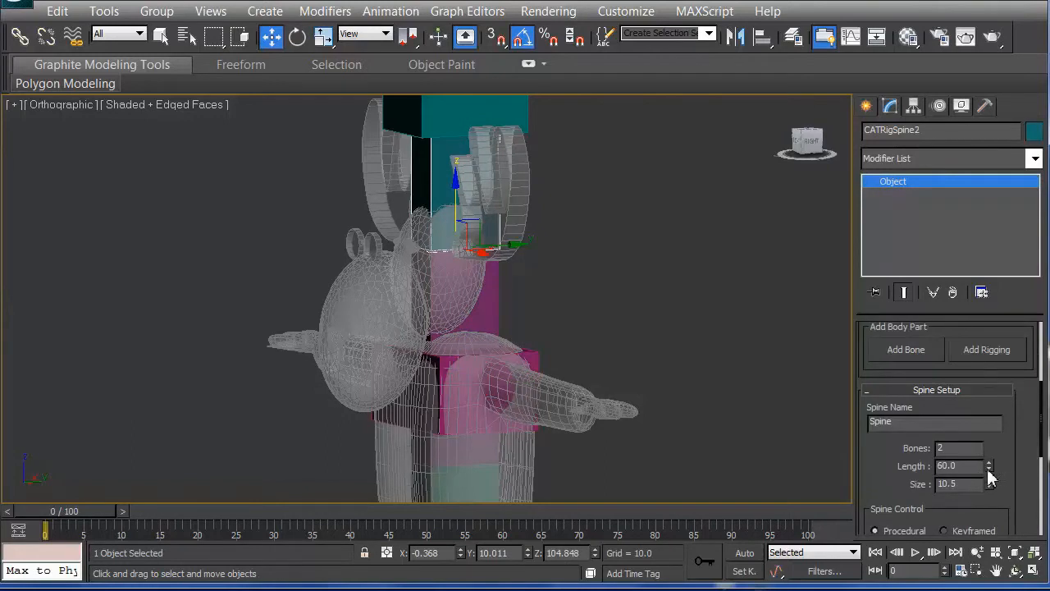
drag(989, 469, 976, 511)
alt+middle_drag(574, 332, 501, 328)
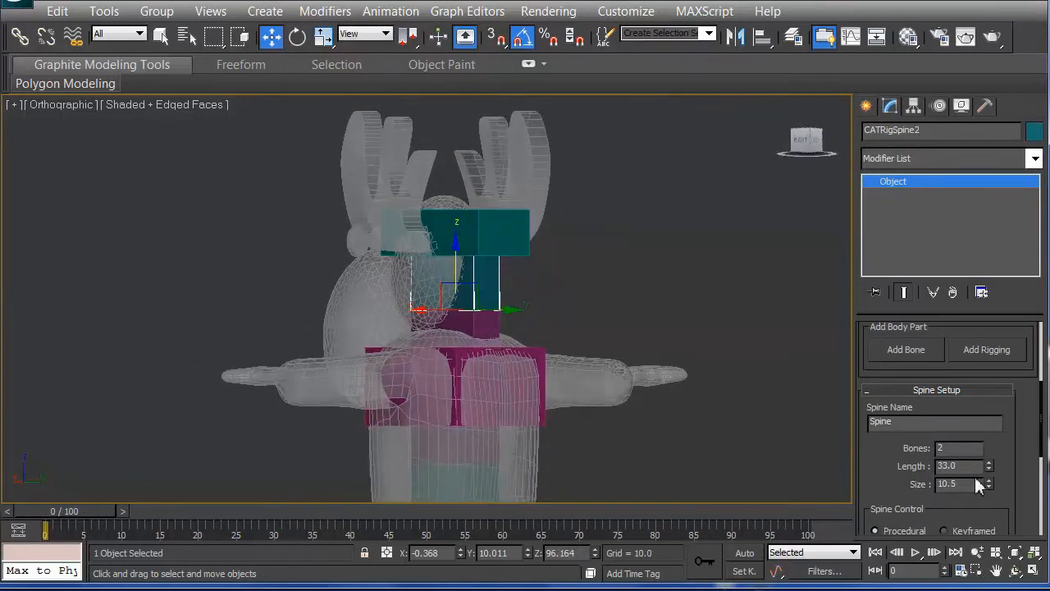
drag(990, 474, 984, 484)
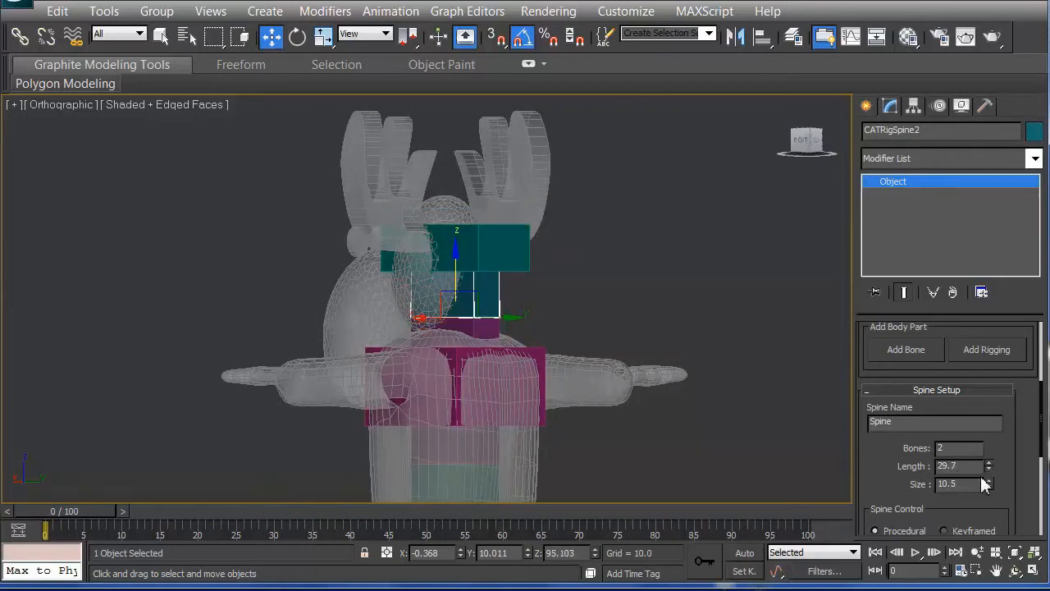
Lower the head hub to about Z 99.2 and shift it forward into the head mesh.
click(483, 262)
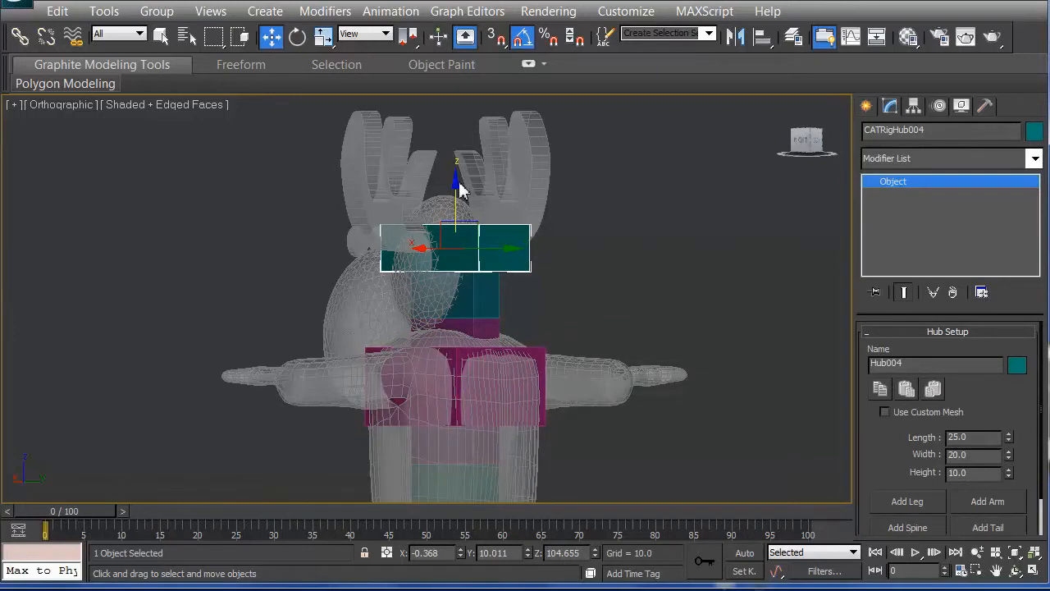
drag(457, 181, 452, 215)
mouse_move(452, 215)
alt+middle_down()
mouse_move(602, 258)
mouse_move(507, 239)
mouse_move(506, 260)
mouse_move(469, 266)
mouse_move(443, 235)
mouse_move(405, 275)
mouse_move(402, 267)
mouse_move(497, 264)
mouse_move(460, 220)
alt+middle_up()
drag(459, 218, 458, 228)
alt+middle_drag(458, 228, 507, 287)
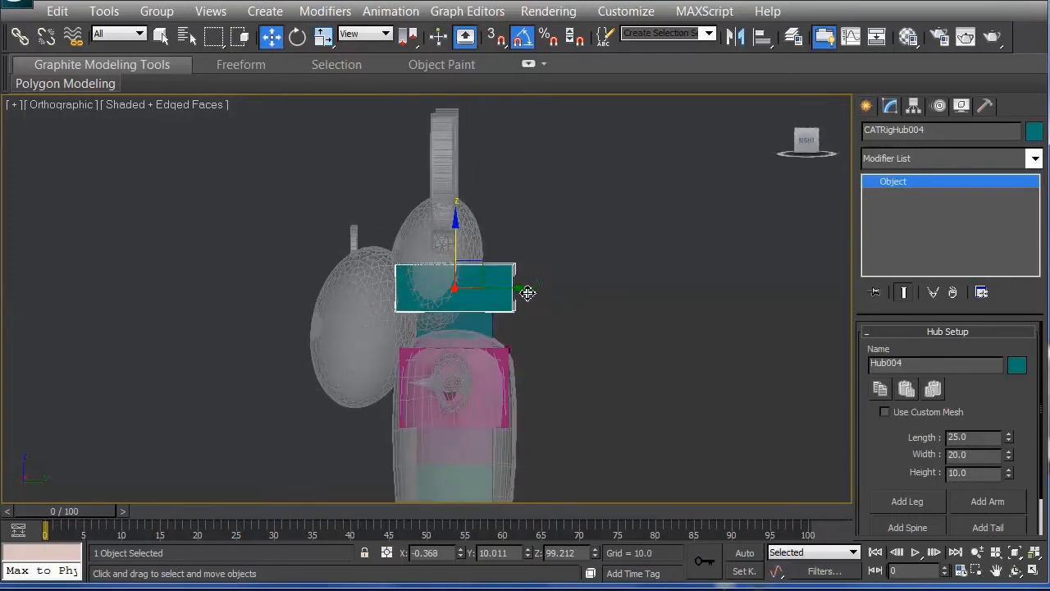
drag(528, 289, 505, 280)
mouse_move(504, 281)
alt+middle_down()
mouse_move(521, 323)
mouse_move(544, 315)
mouse_move(498, 293)
alt+middle_up()
alt+middle_drag(452, 264, 410, 252)
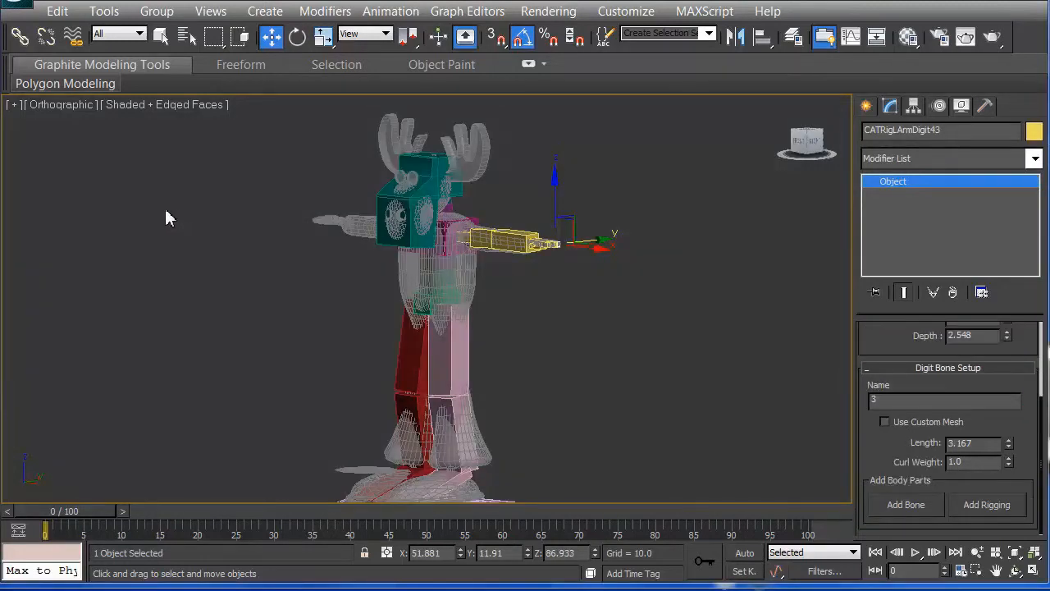
Select the left forearm bone, zoom in on it and divide it into 3 segments.
right_click(498, 204)
click(491, 212)
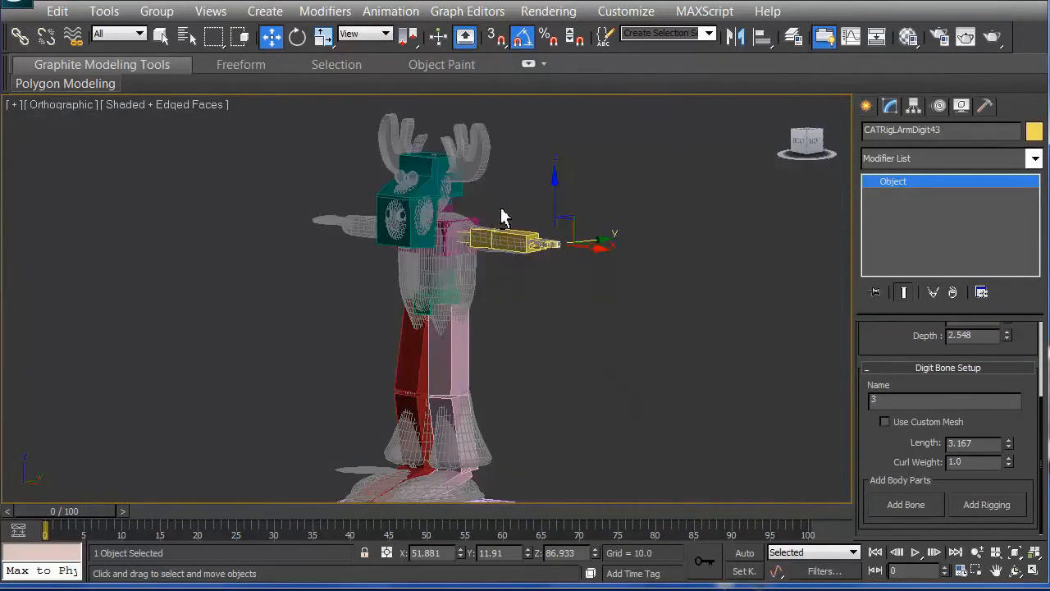
alt+middle_drag(520, 195, 449, 213)
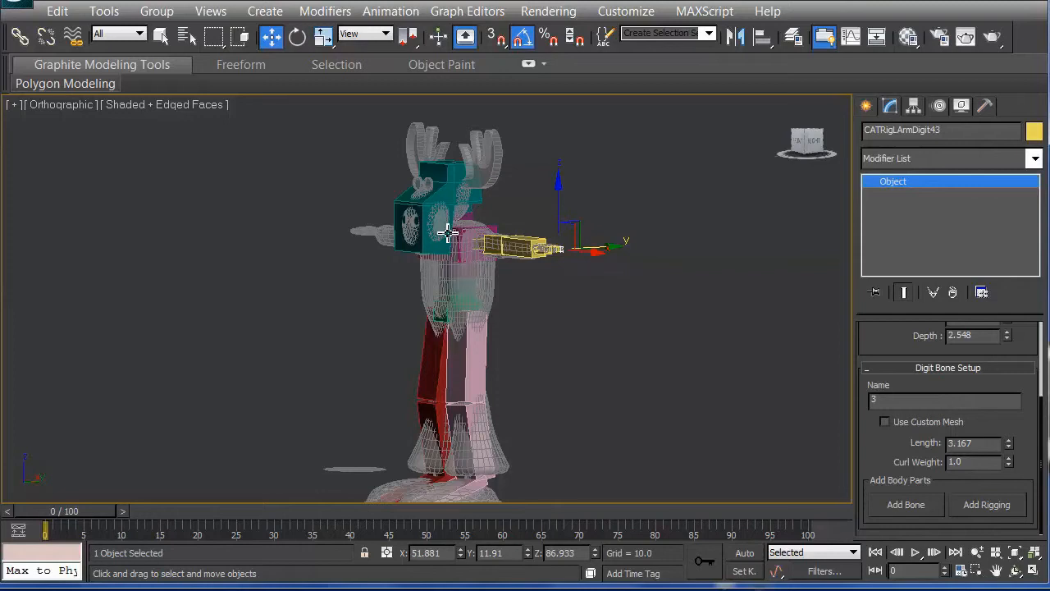
alt+middle_drag(481, 230, 507, 240)
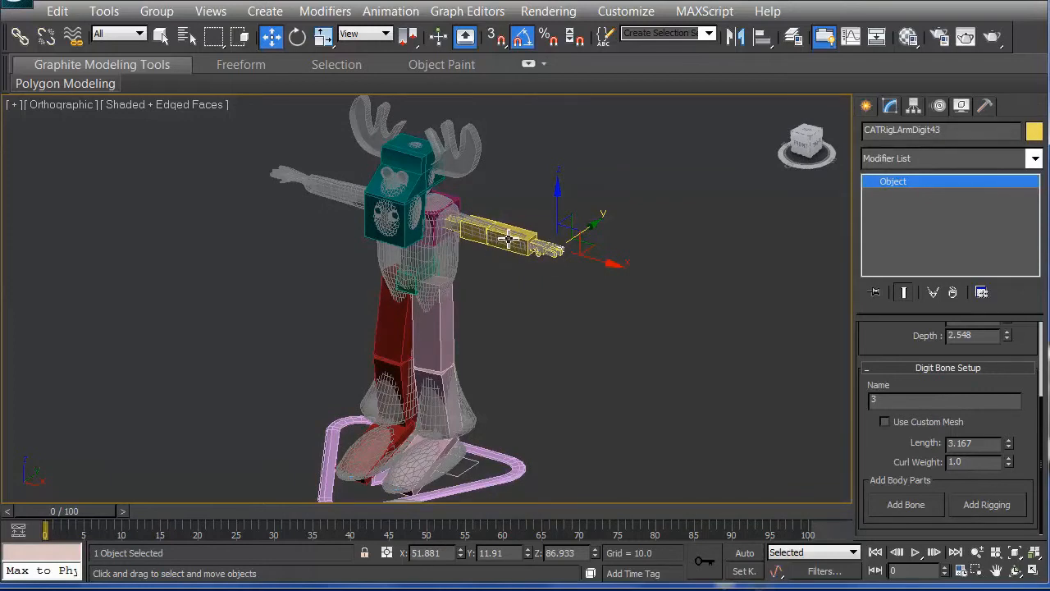
click(501, 238)
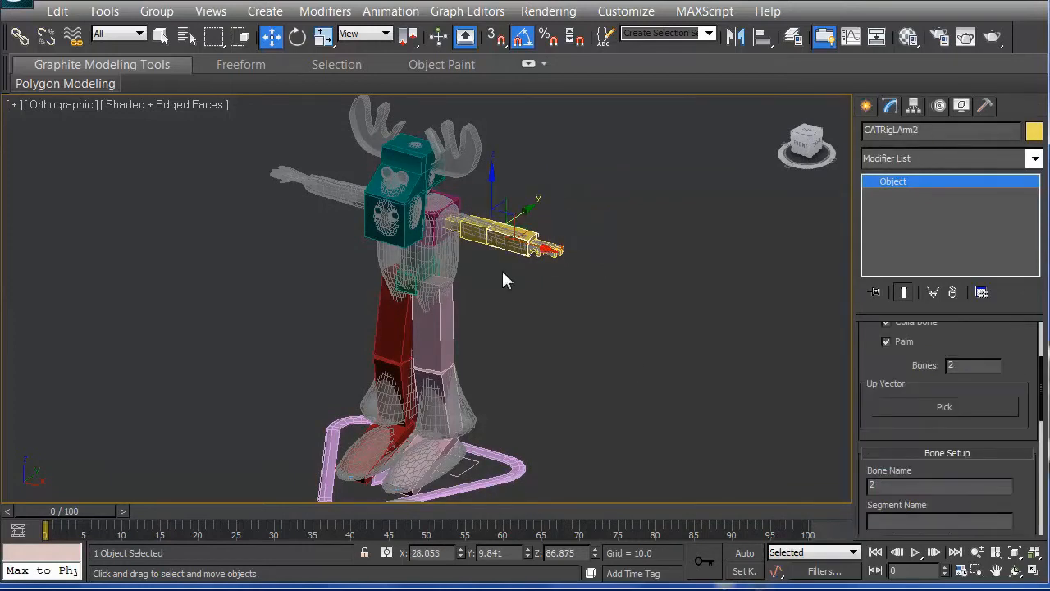
click(1015, 553)
drag(1017, 556, 1016, 531)
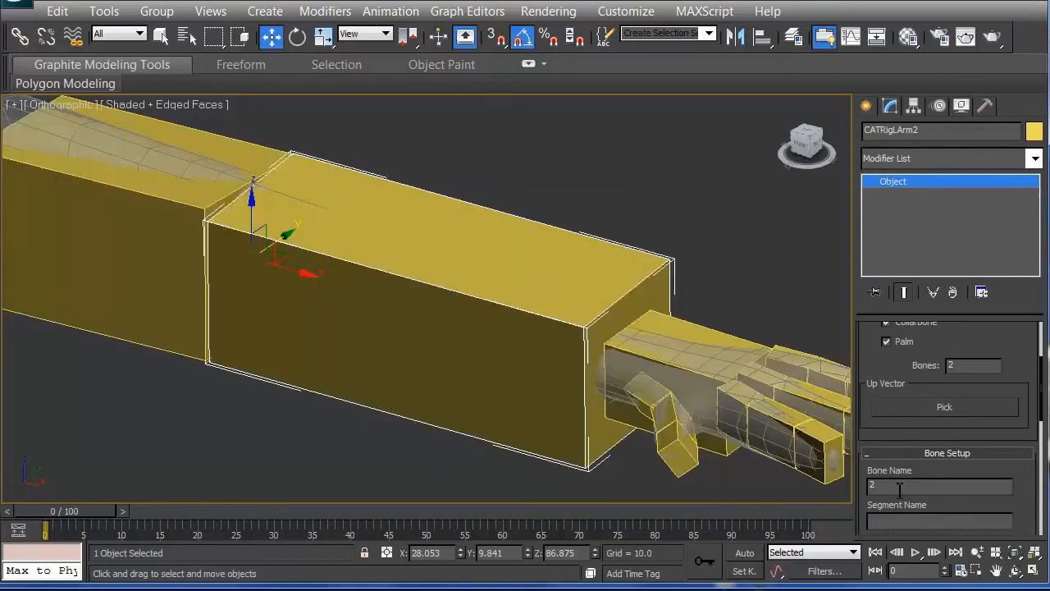
alt+middle_drag(280, 392, 236, 387)
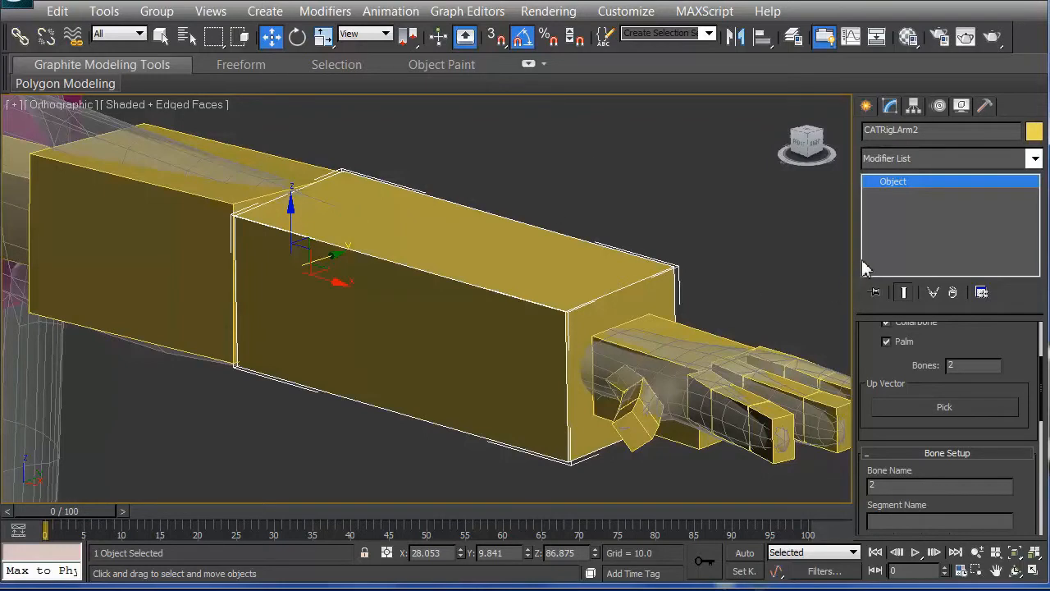
drag(1035, 416, 1046, 272)
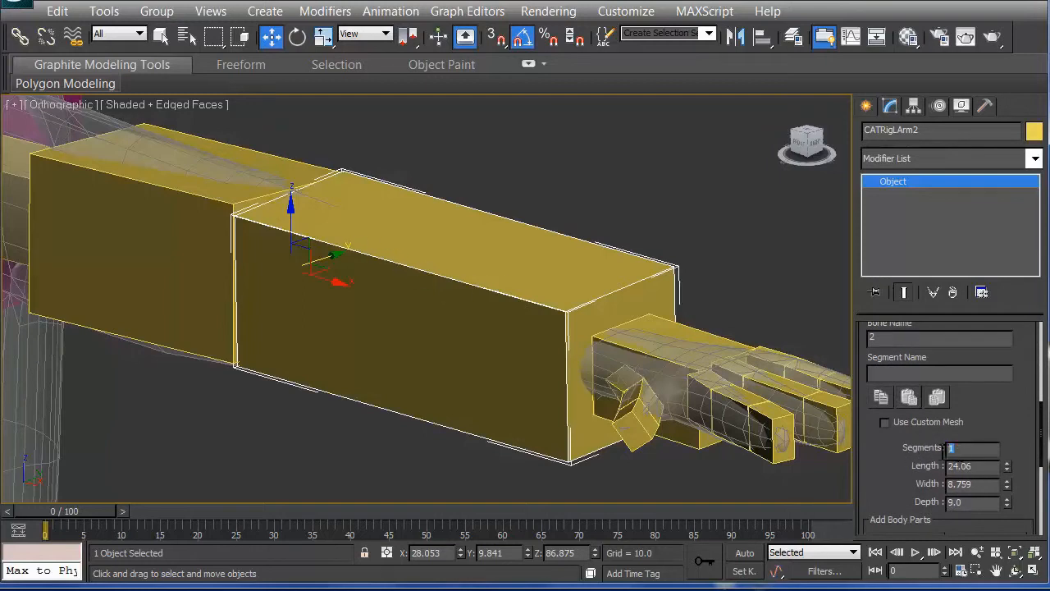
key(Return)
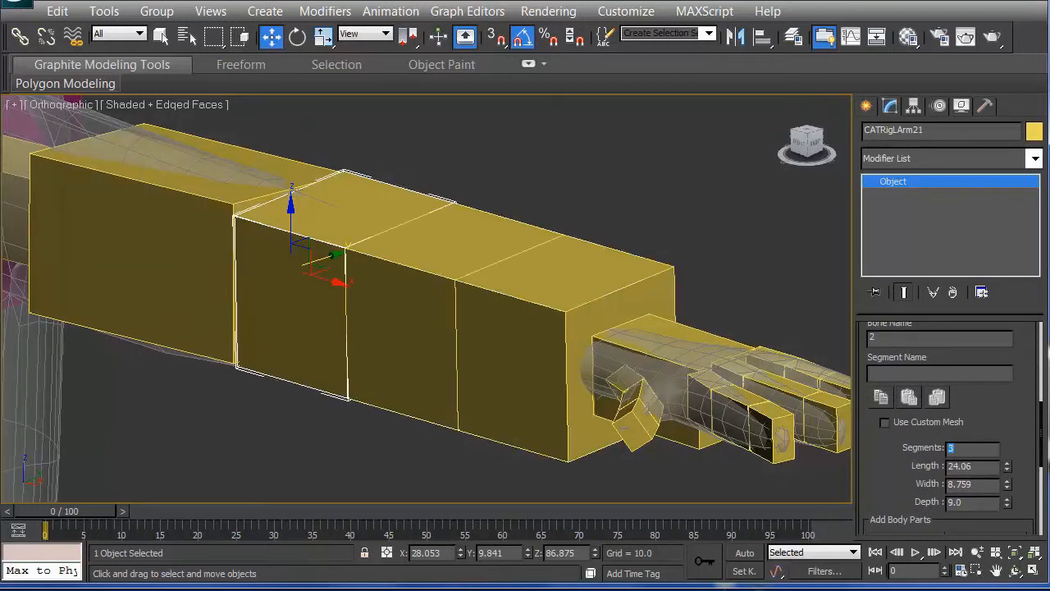
Try rotating the forearm segment nearest the hand about the arm's long axis, undoing each rotation.
click(575, 317)
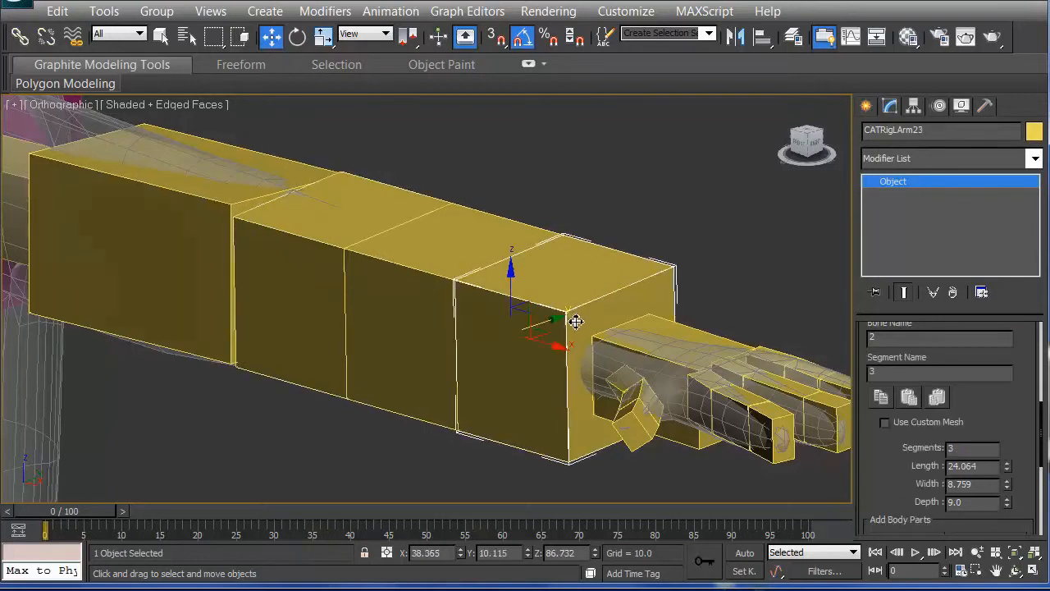
key(e)
drag(473, 313, 470, 346)
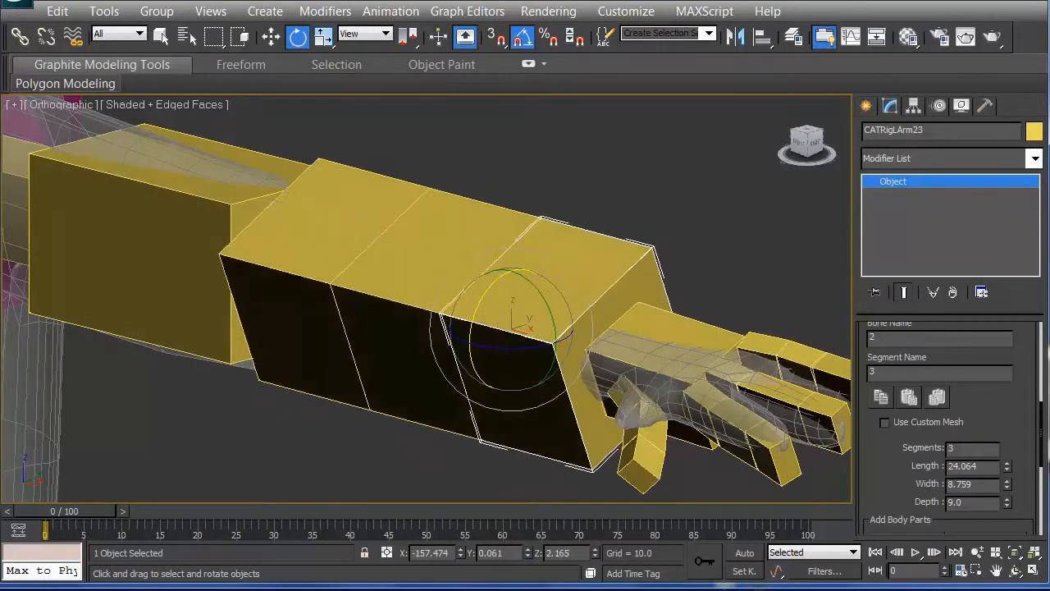
key(ctrl+z)
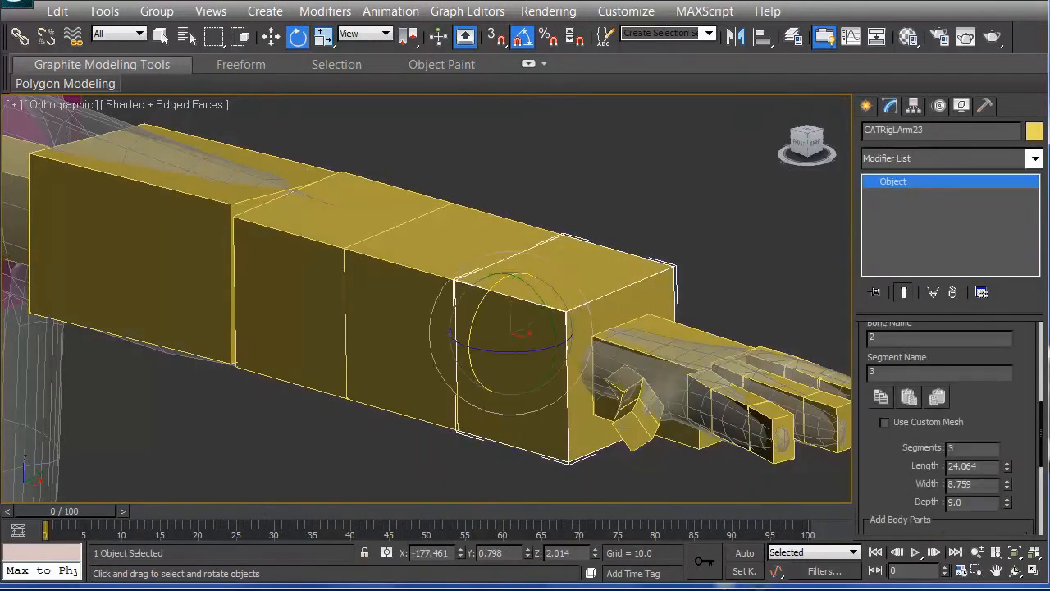
drag(473, 313, 470, 351)
key(ctrl+z)
Use Add Extra Controller on the end forearm segment, expand the track tree, accept the dialog and deselect the segment.
right_click(643, 293)
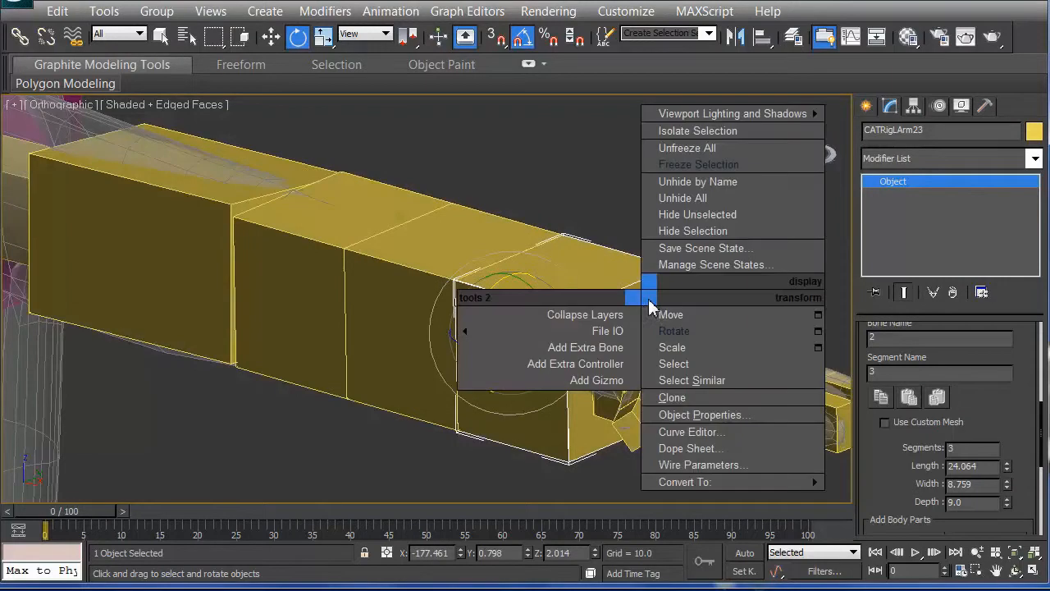
click(589, 364)
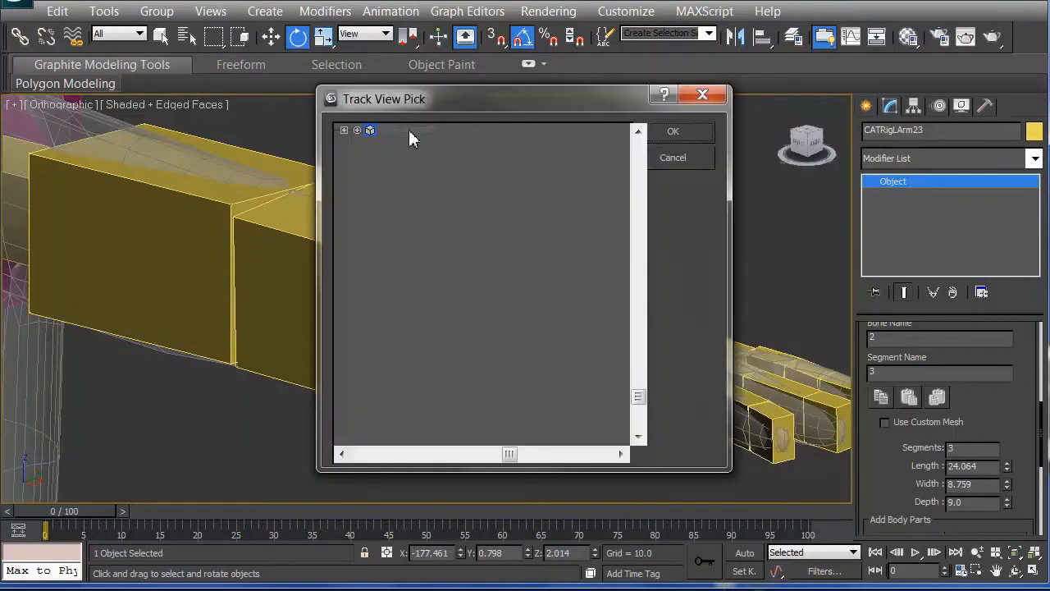
click(344, 130)
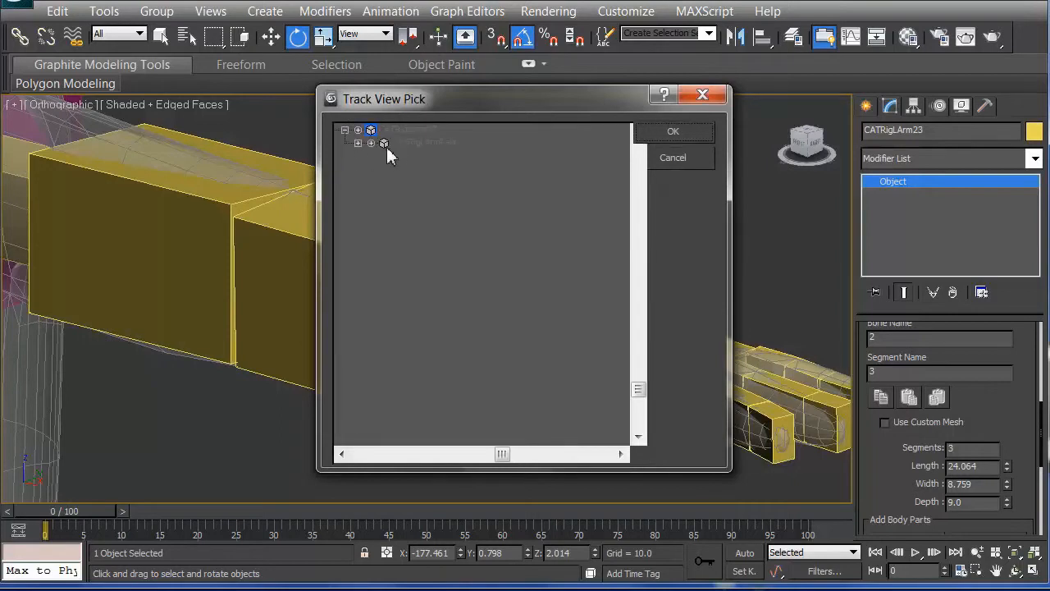
click(674, 131)
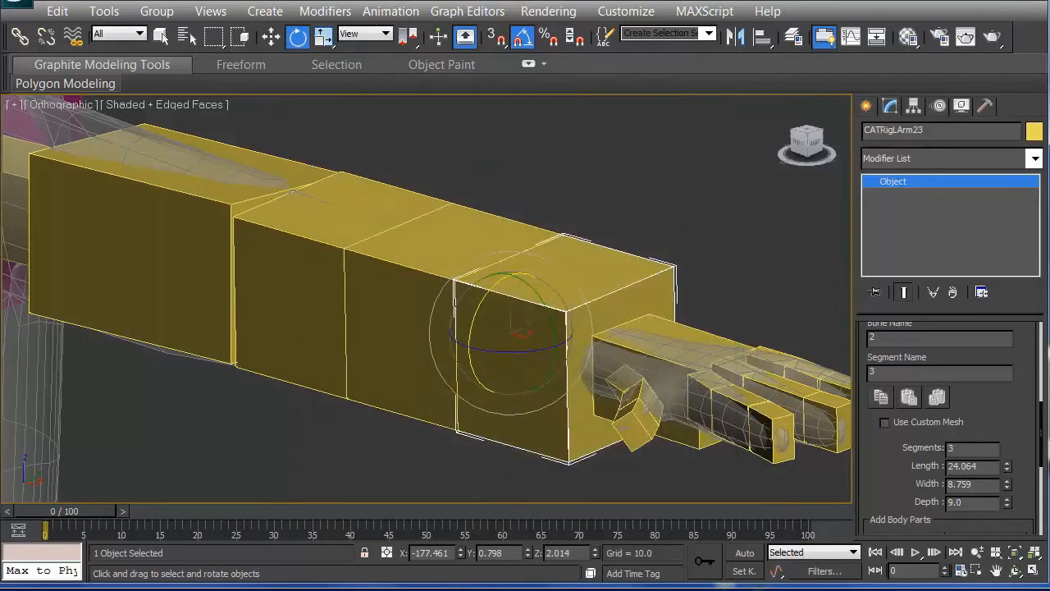
click(698, 260)
key(alt)
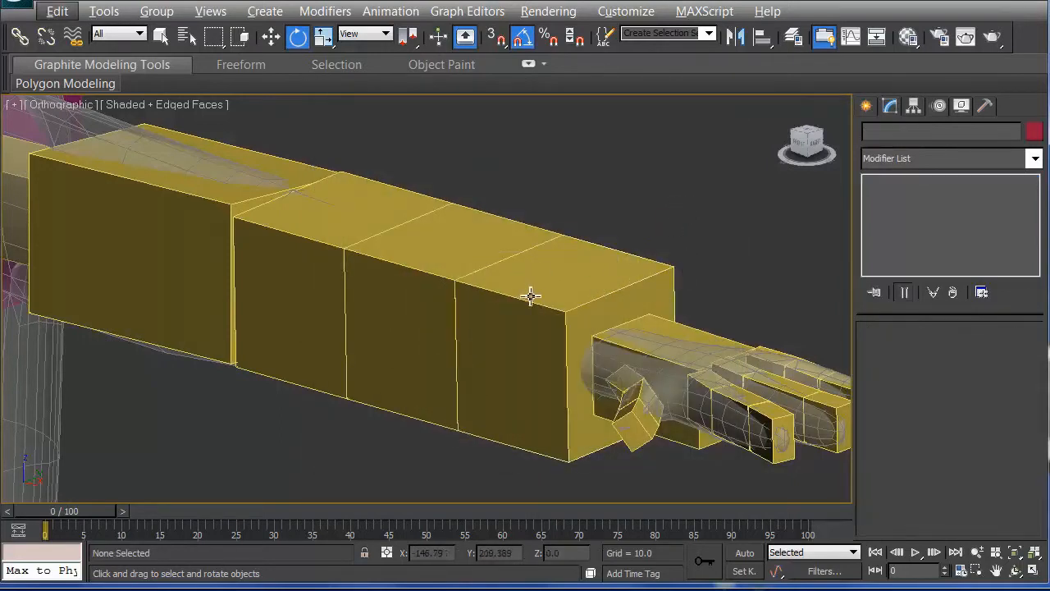
Select the end forearm segment again, test its twist in the opposite direction and undo the rotation.
click(589, 308)
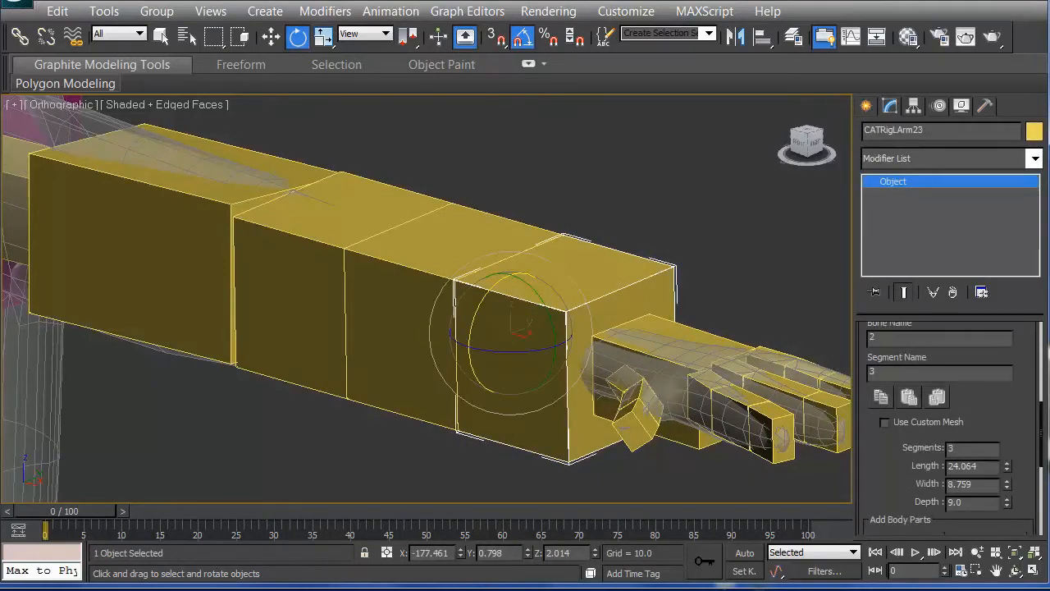
drag(475, 328, 480, 381)
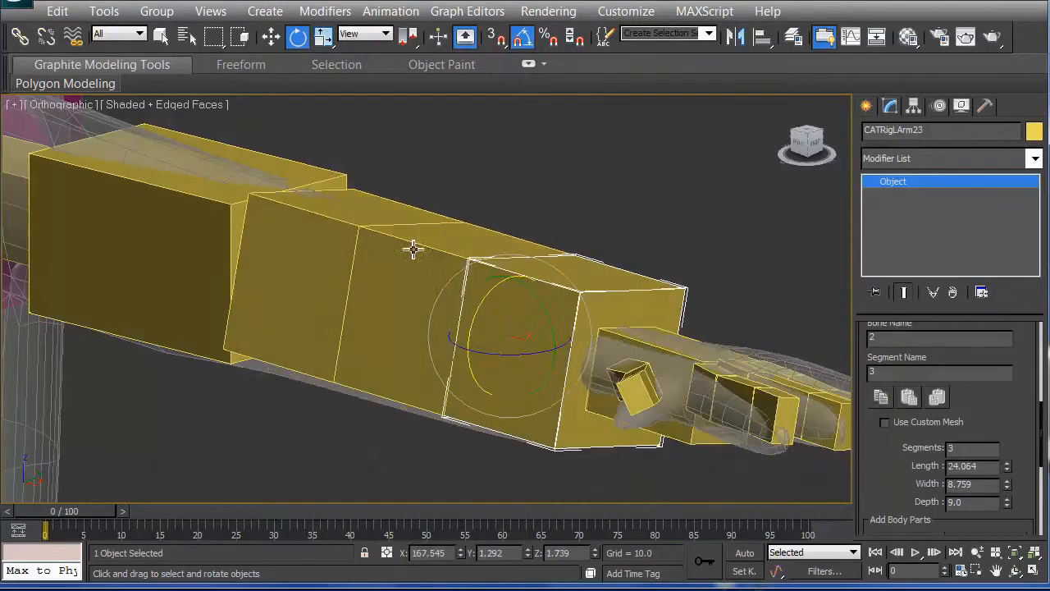
key(ctrl+z)
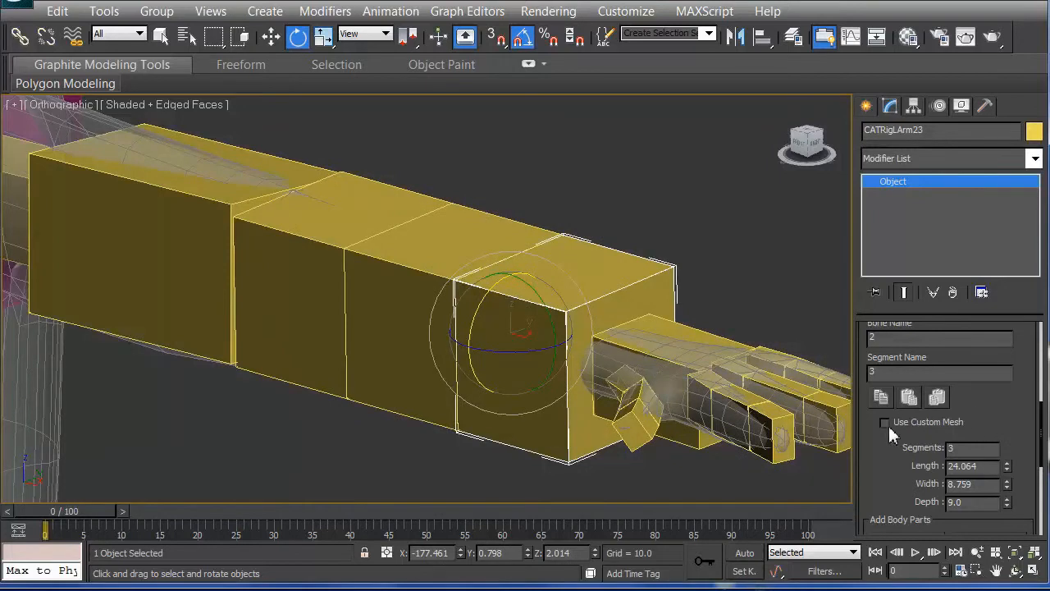
click(695, 272)
click(481, 373)
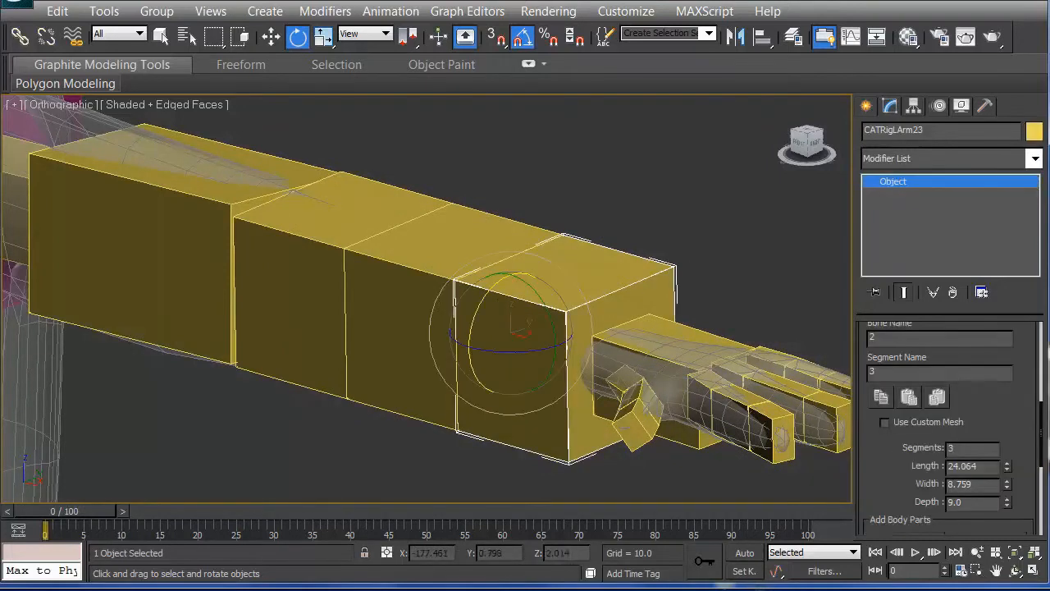
mouse_move(480, 294)
mouse_down()
mouse_move(480, 324)
mouse_move(479, 294)
mouse_up()
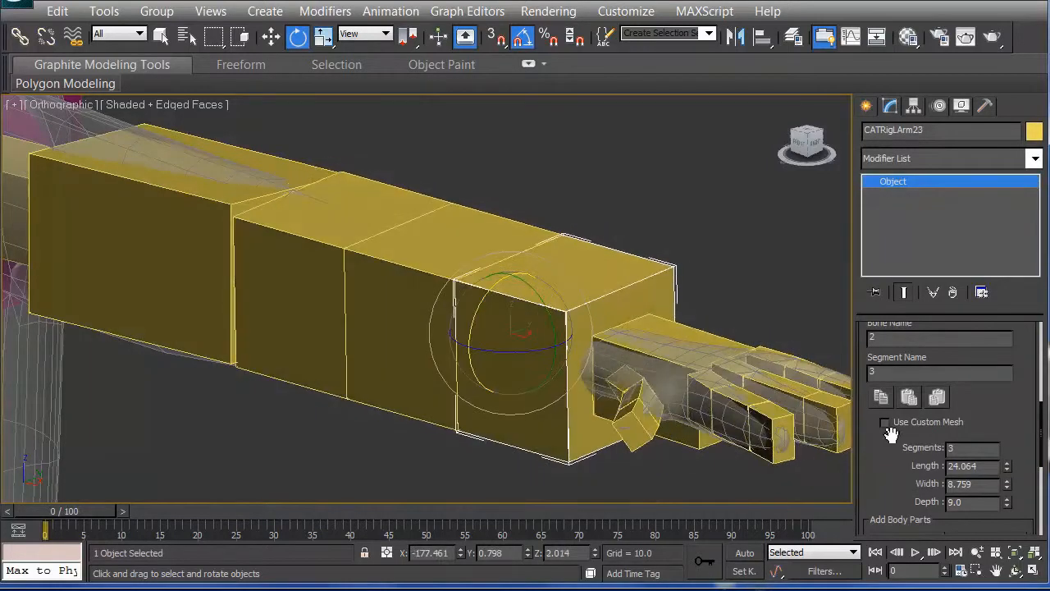
drag(935, 447, 975, 107)
drag(885, 353, 886, 533)
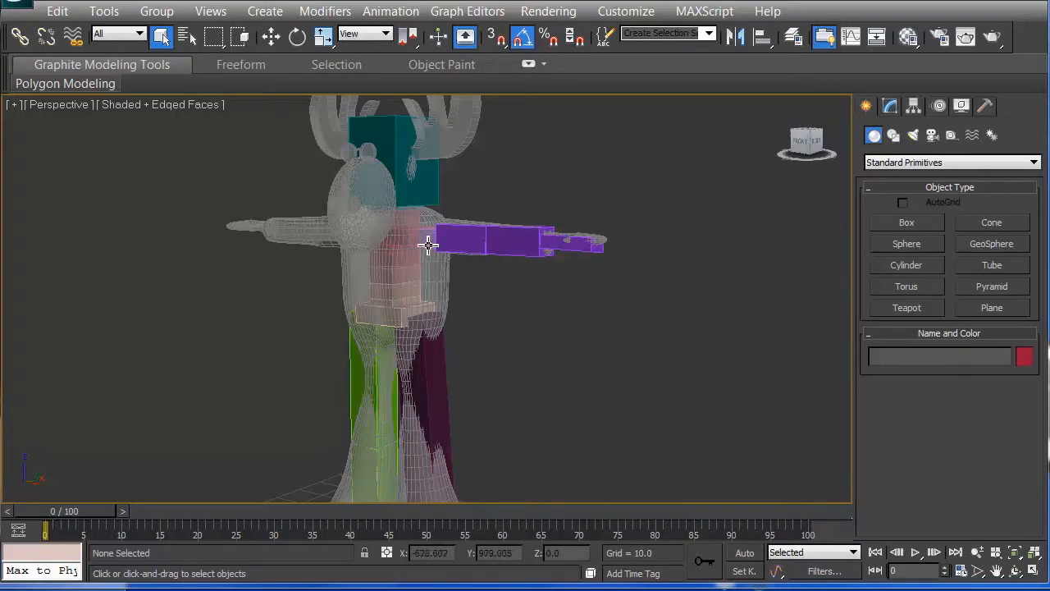
Select the left collarbone between chest hub and upper arm and review its limb and bone setup parameters.
right_click(456, 256)
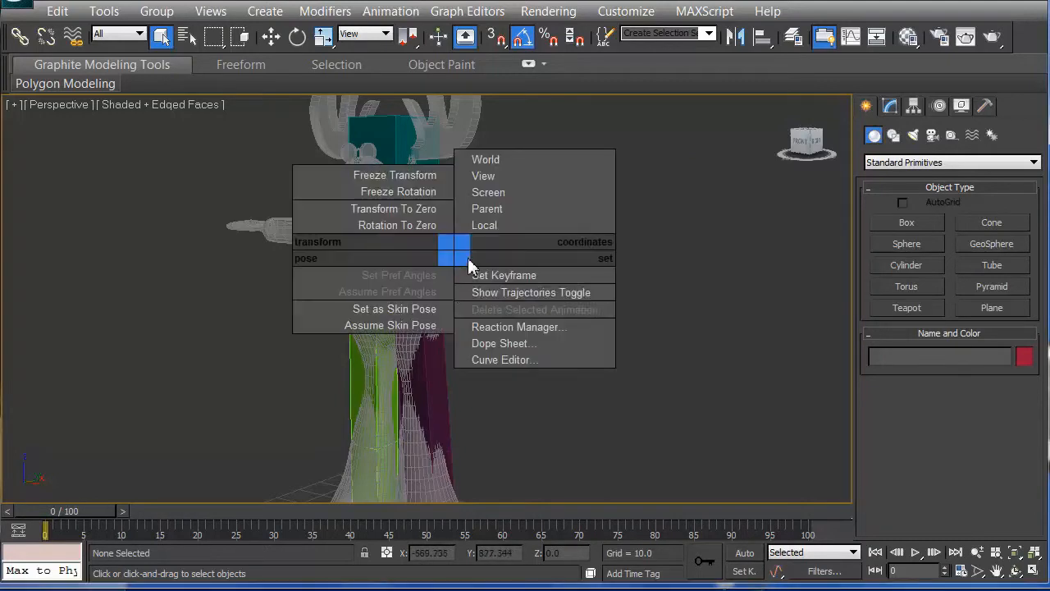
click(572, 279)
alt+middle_drag(482, 285, 475, 259)
click(420, 245)
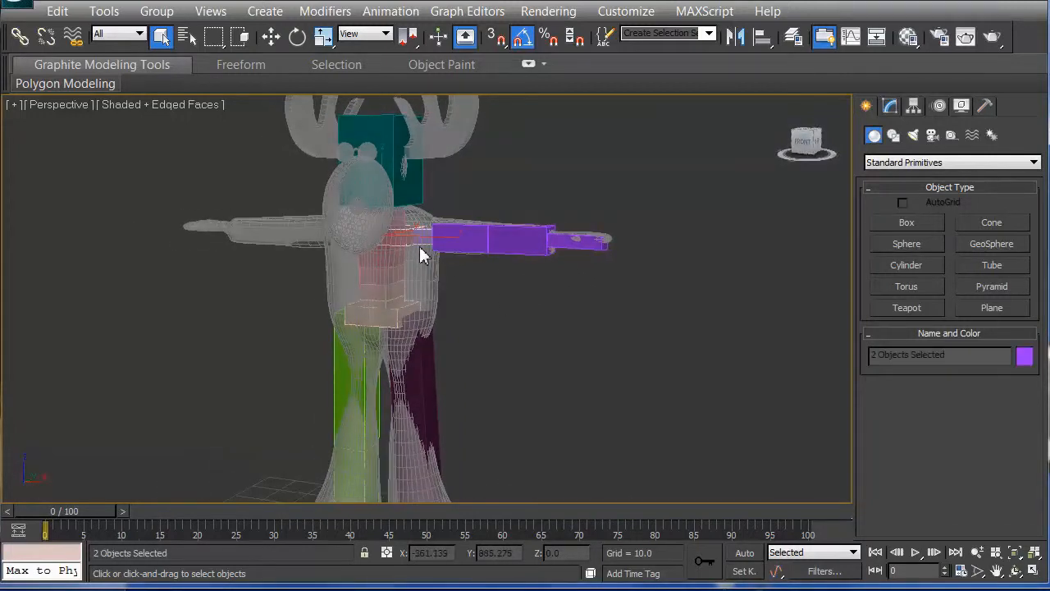
click(426, 243)
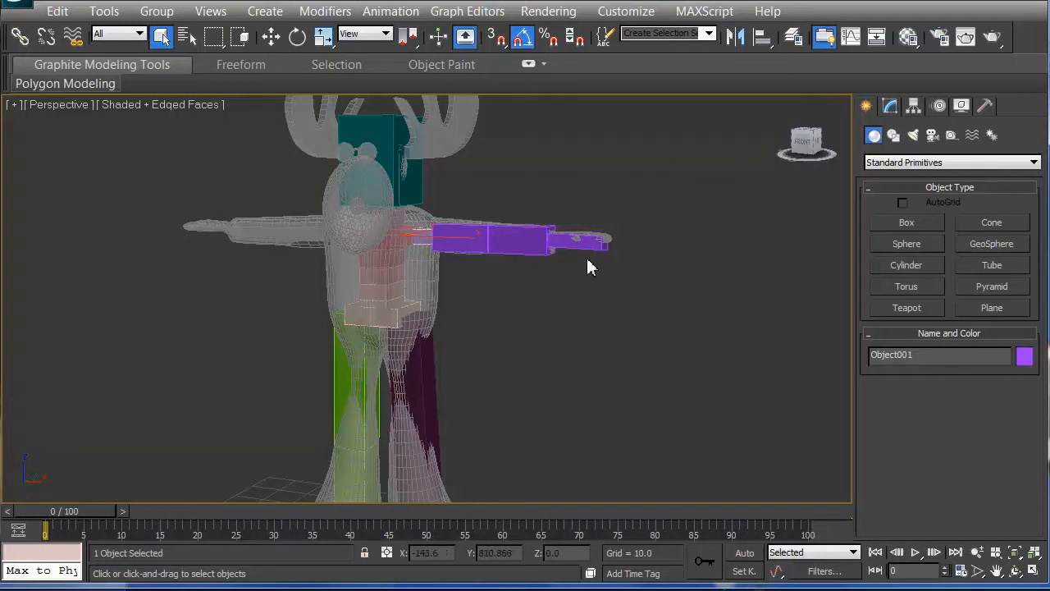
click(890, 106)
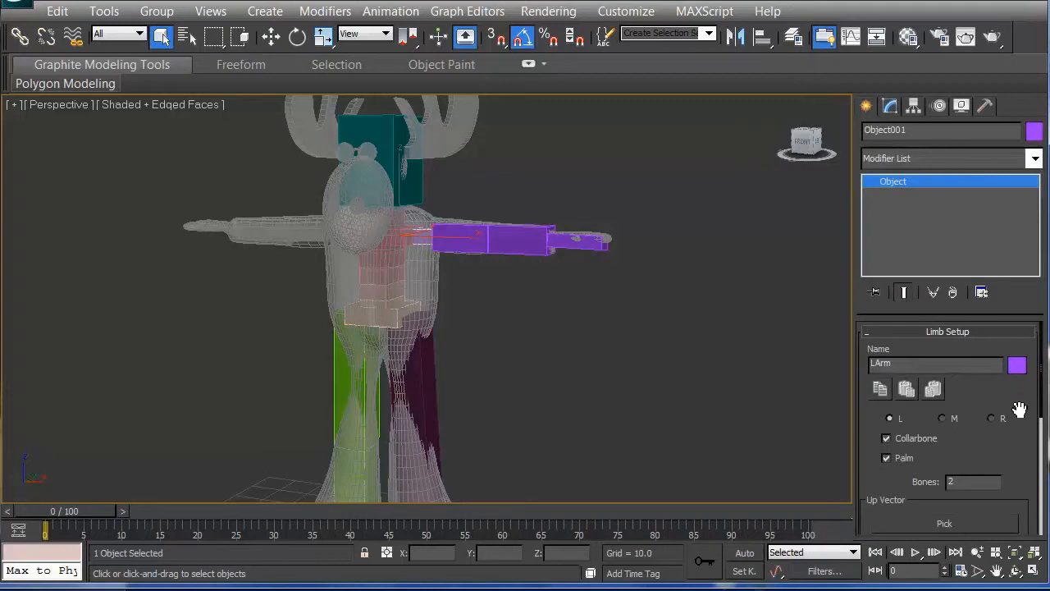
scroll(1020, 345, down, 5)
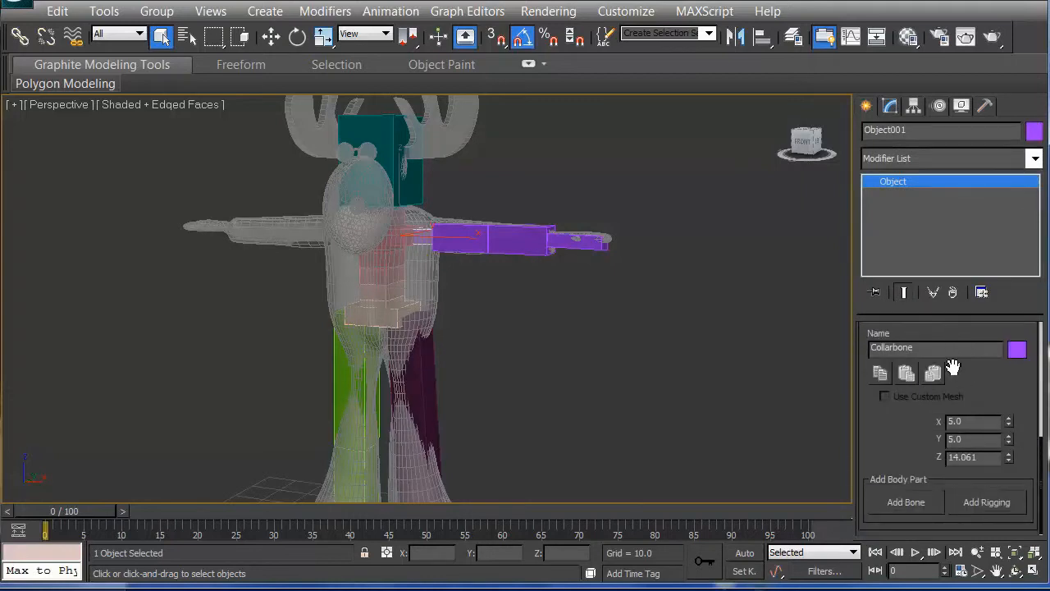
scroll(890, 428, up, 4)
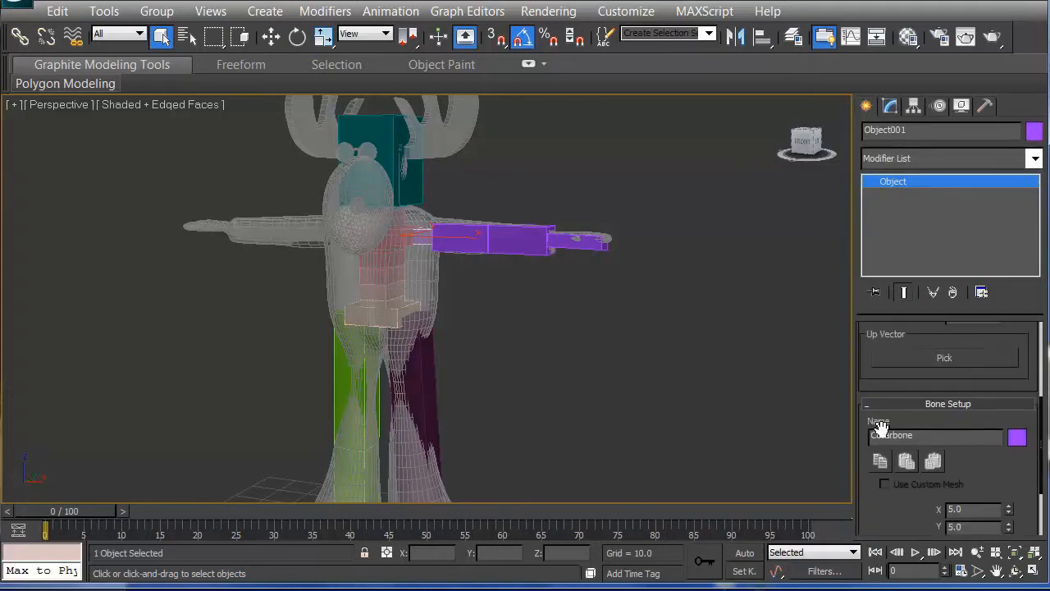
Select the chest hub and add a second arm for the moose's other side.
click(403, 240)
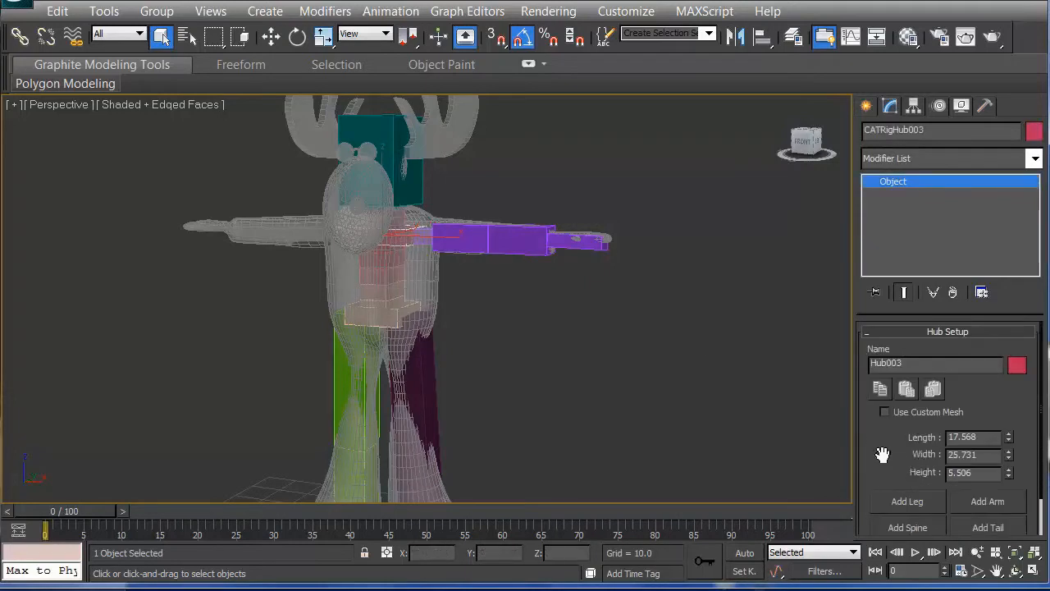
scroll(882, 454, down, 2)
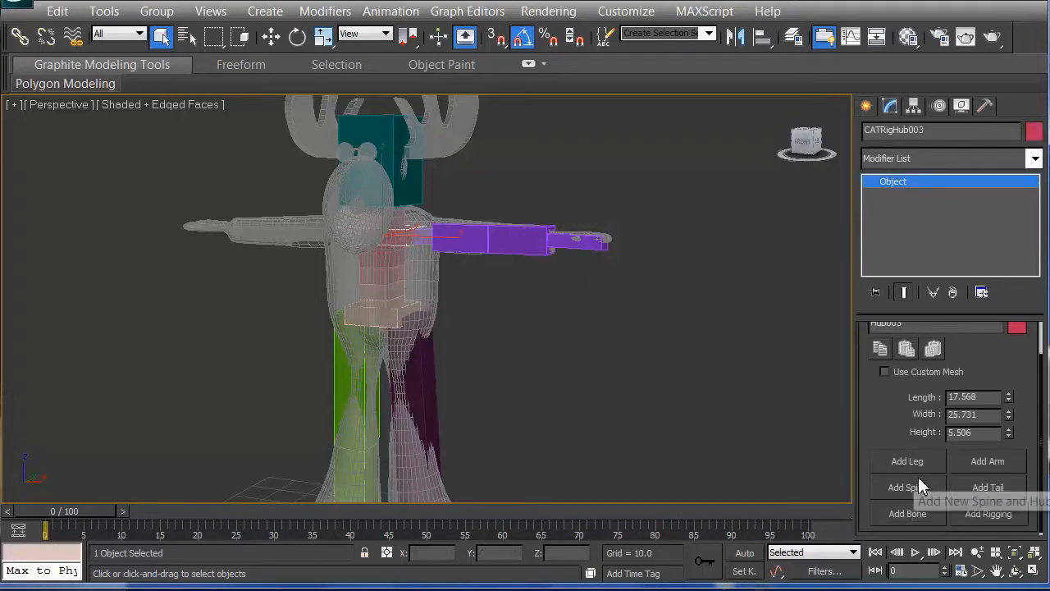
click(987, 464)
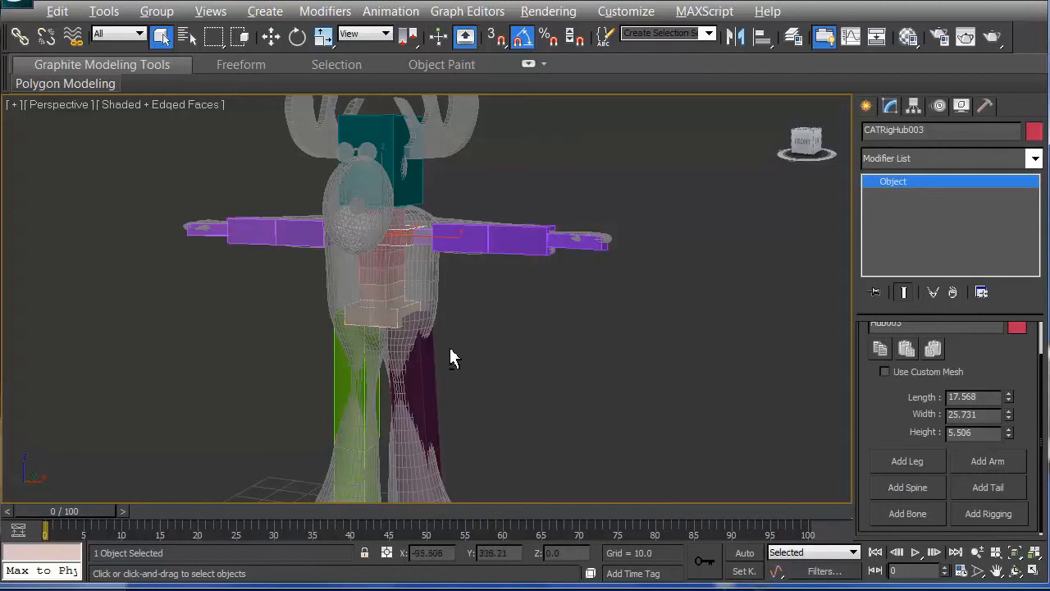
Examine how the rig's legs, feet and both arms line up with the moose mesh, leaving nothing selected.
scroll(437, 353, up, 3)
middle_drag(436, 353, 461, 336)
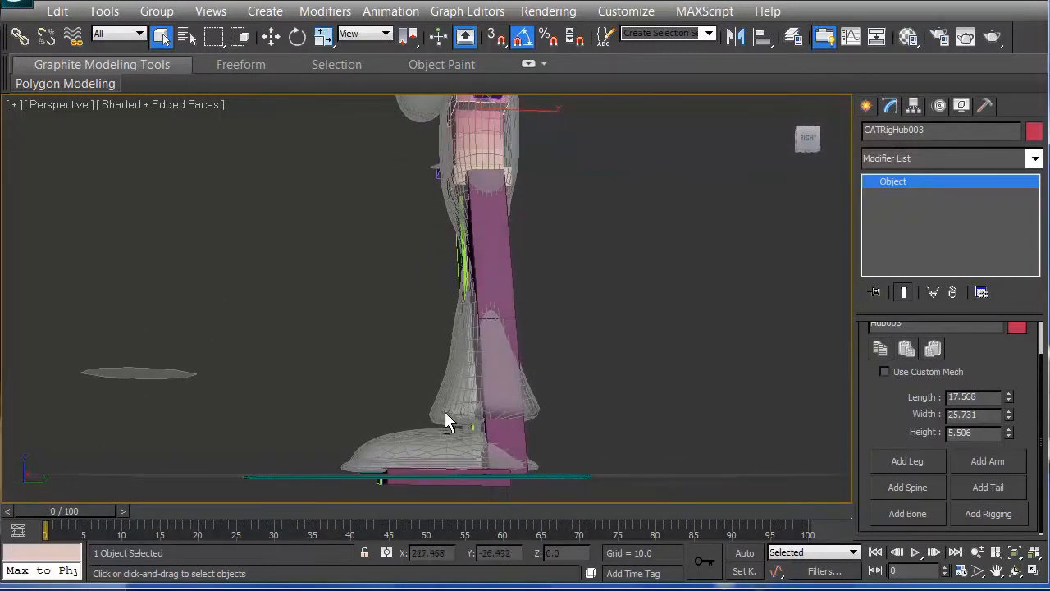
alt+middle_drag(363, 400, 418, 402)
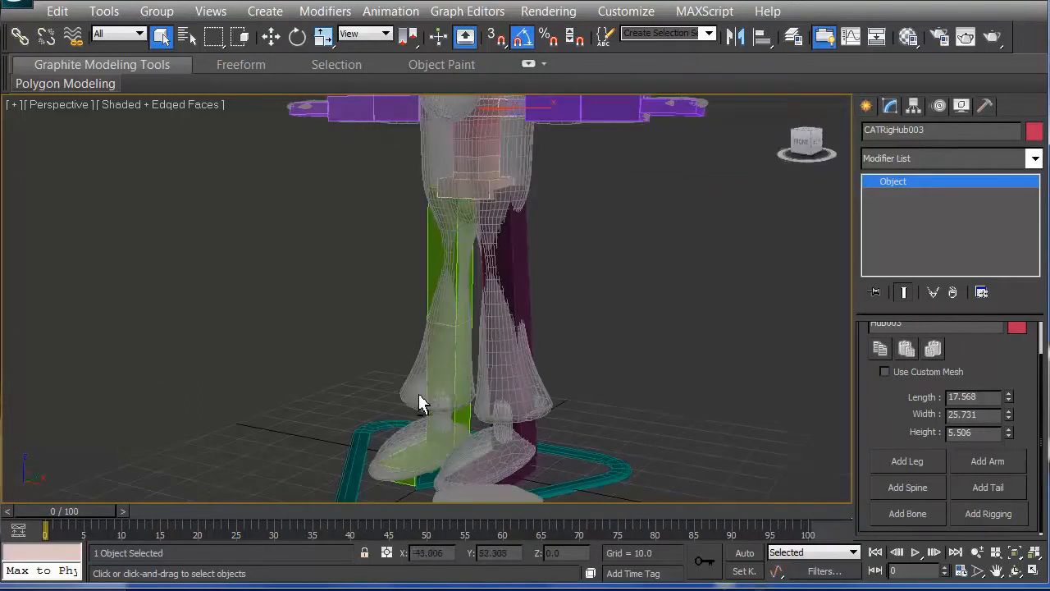
click(384, 322)
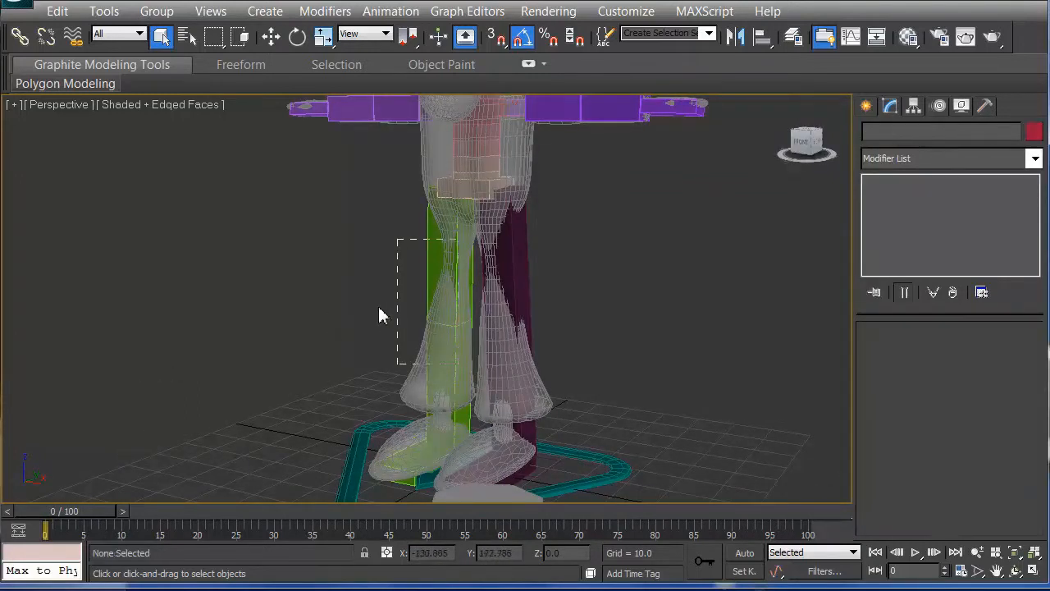
middle_drag(482, 273, 444, 355)
middle_drag(468, 311, 496, 327)
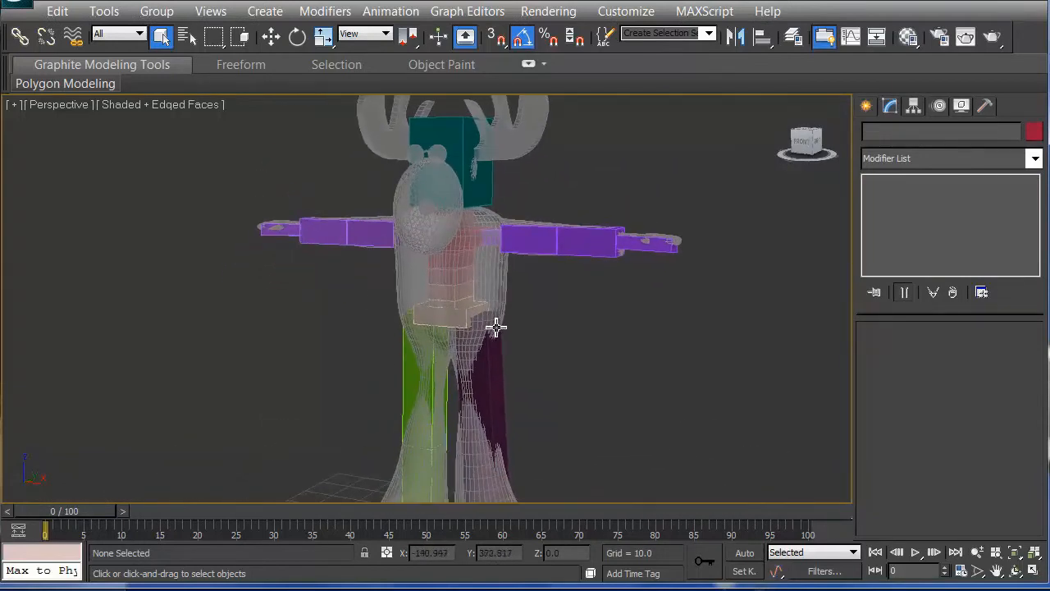